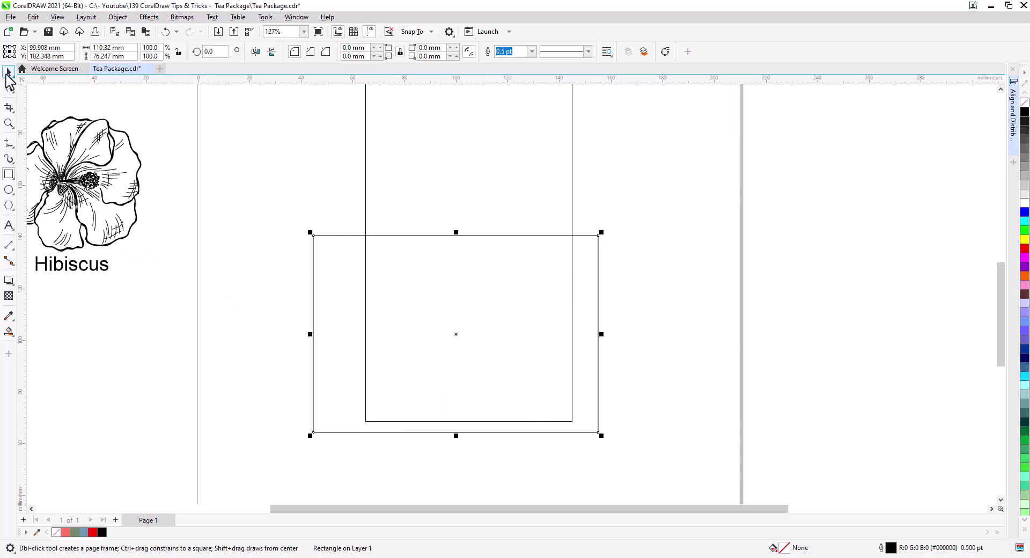
- Fit the new rectangle to the width of the tall package outline and align the two along their bottom edges
drag(310, 435, 365, 401)
drag(601, 315, 573, 316)
shift+click(521, 417)
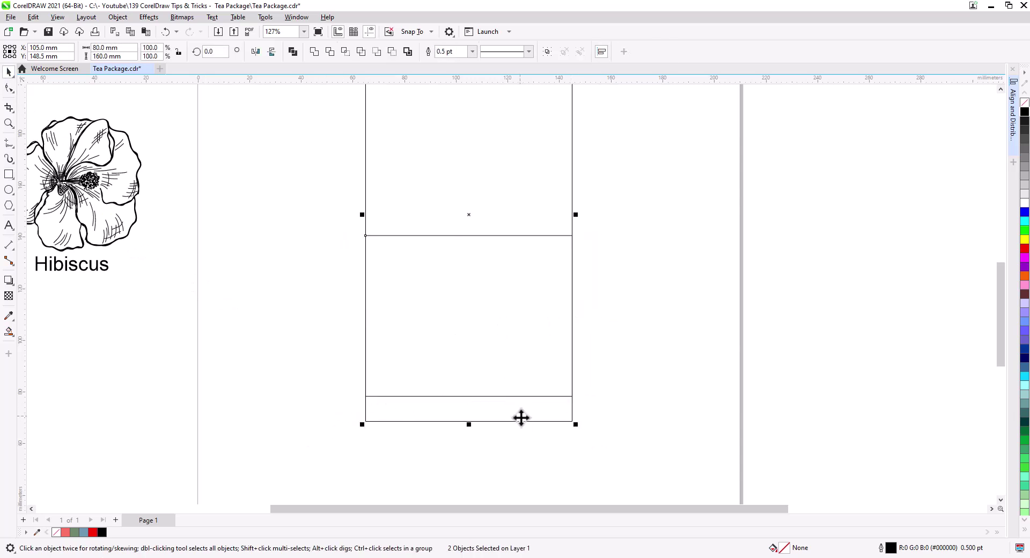
click(1012, 114)
click(953, 100)
click(566, 300)
scroll(568, 308, down, 2)
drag(587, 315, 585, 326)
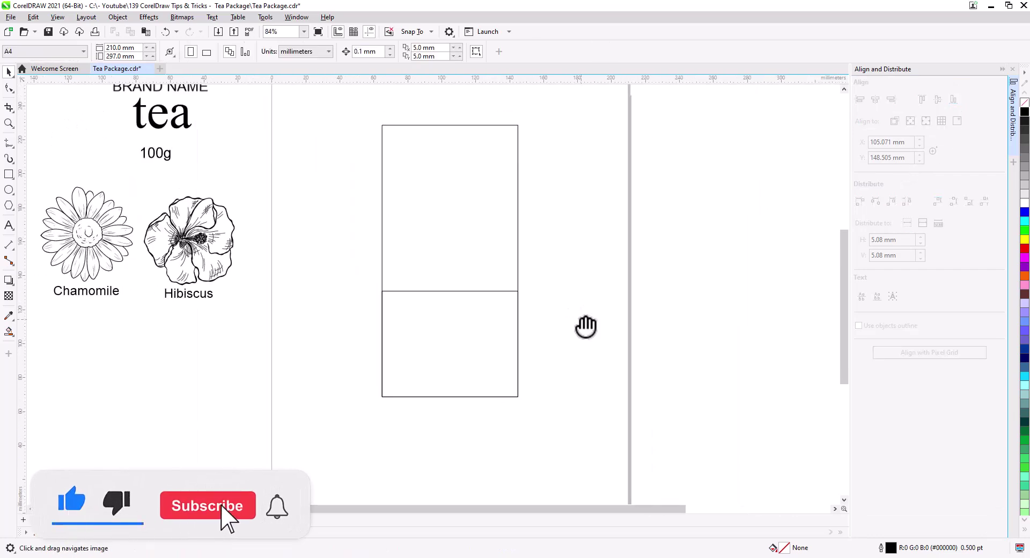
- Set the height of the lower rectangle in the package outline to 70 mm
click(462, 303)
drag(450, 290, 450, 279)
drag(572, 344, 584, 245)
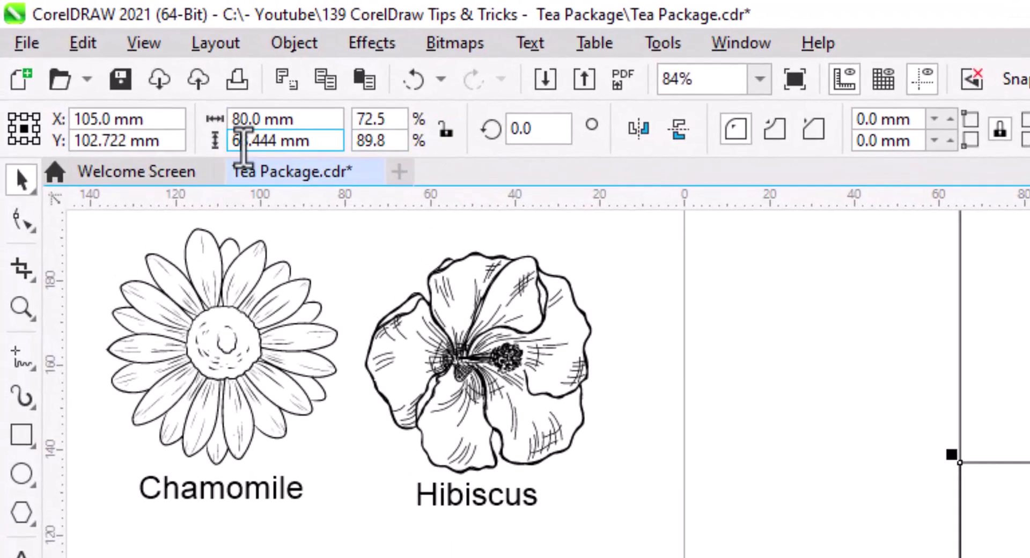
double_click(242, 140)
text(70)
key(Return)
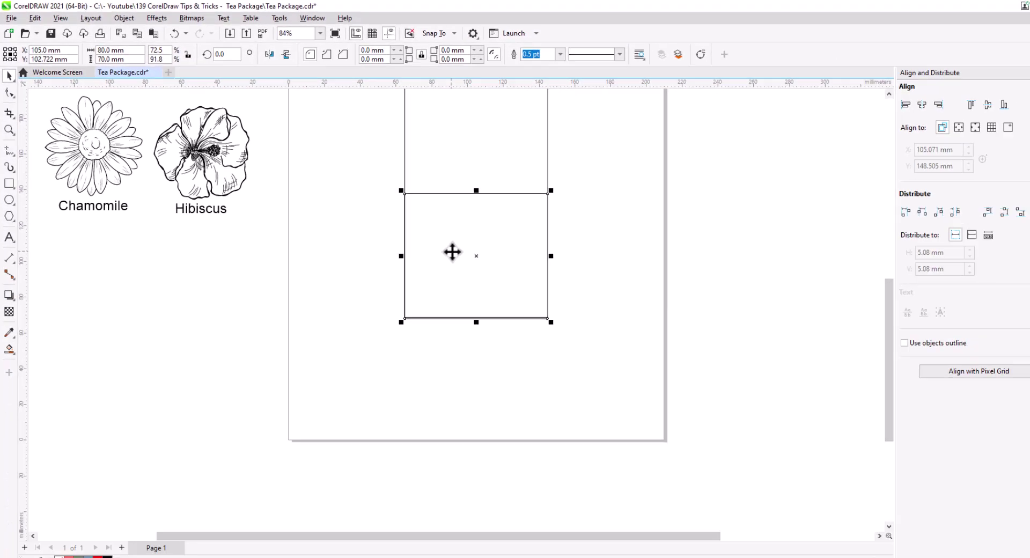
- Move the 80 x 70 mm rectangle to the empty area beside the page and lock it
drag(453, 252, 704, 269)
drag(705, 338, 529, 384)
scroll(446, 382, up, 6)
scroll(529, 384, up, 1)
click(689, 330)
right_click(665, 292)
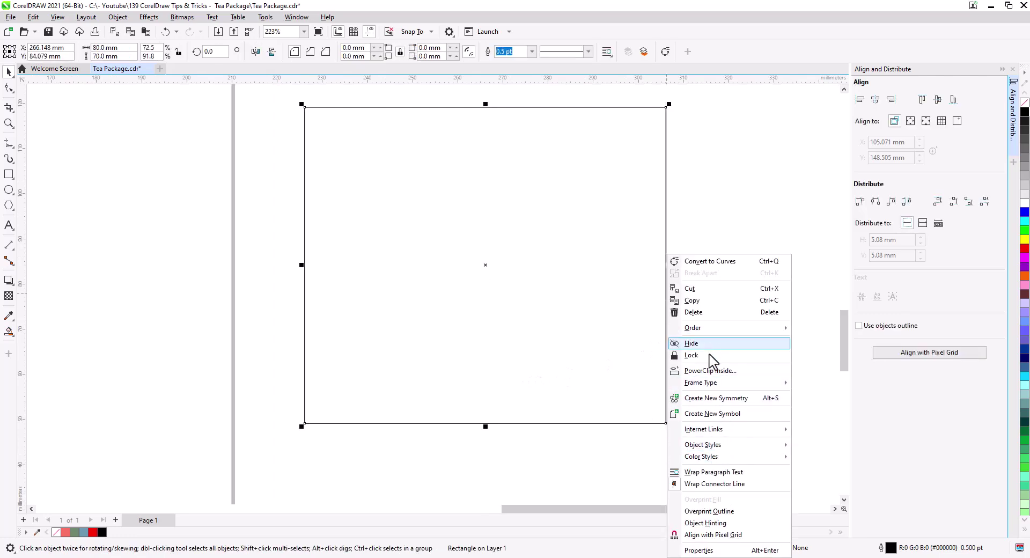
click(708, 357)
click(724, 290)
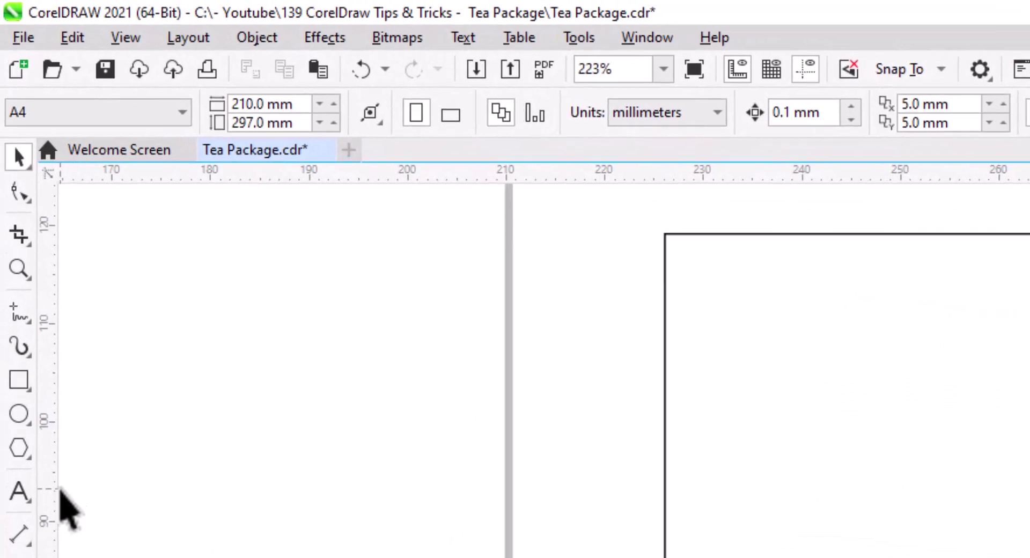
- Draw a zigzag line of straight Bézier segments across the locked rectangle, from its upper right corner to its lower left corner
click(5, 146)
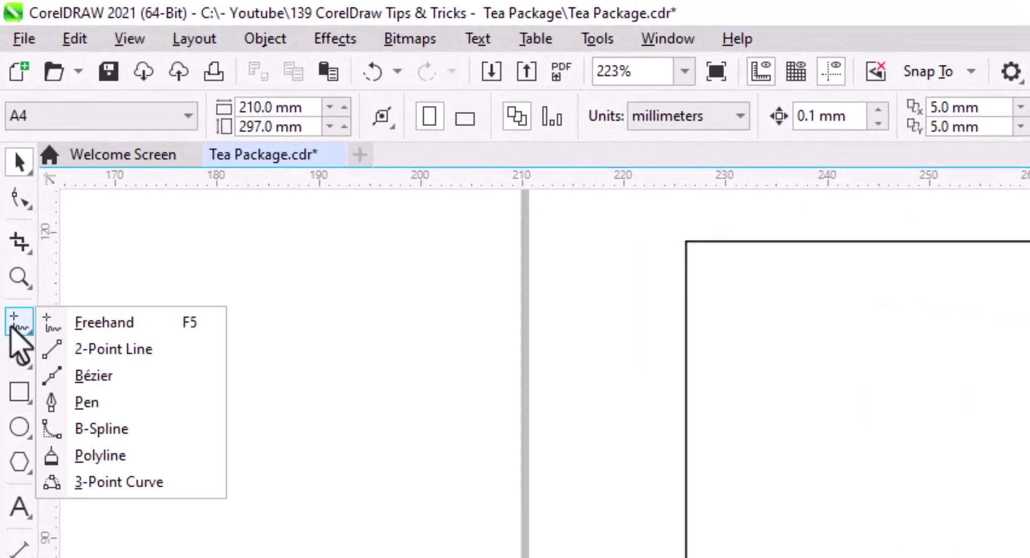
click(90, 402)
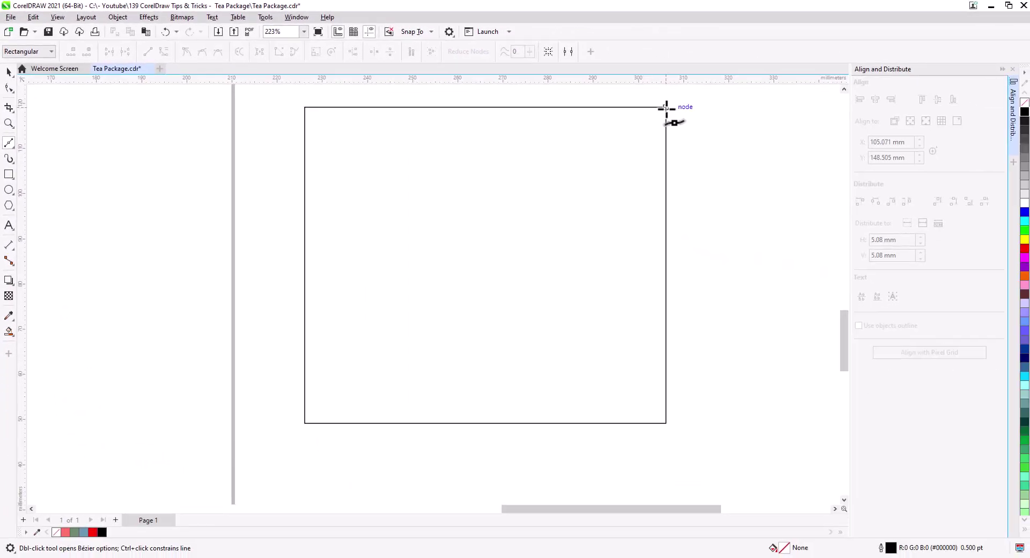
click(666, 108)
click(629, 140)
click(561, 161)
click(525, 222)
click(441, 241)
click(409, 320)
click(334, 352)
click(304, 423)
- Continue the Bézier line node to node, dividing the area above the zigzag into triangles reaching the rectangle's left and top edges
click(376, 398)
click(334, 352)
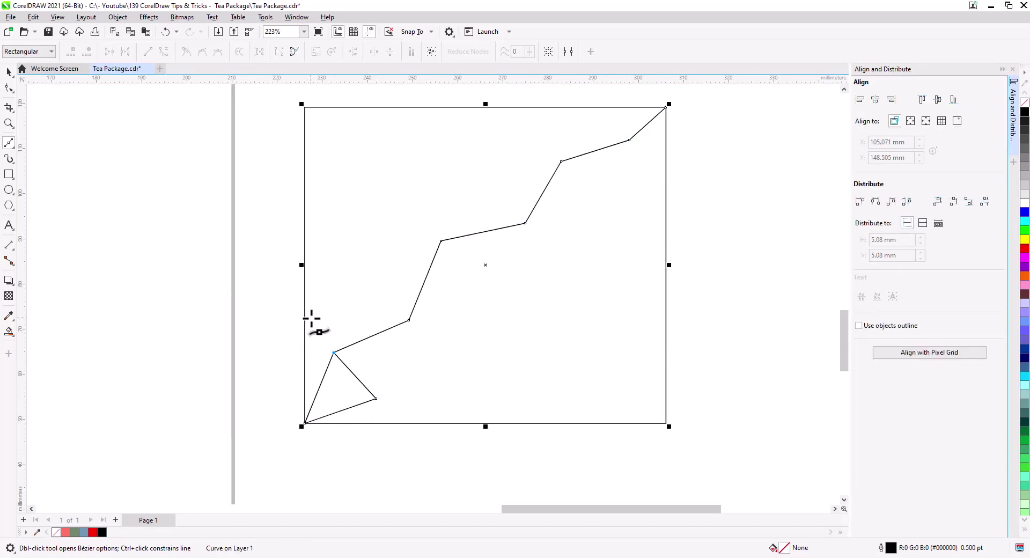
click(409, 321)
click(441, 240)
click(305, 312)
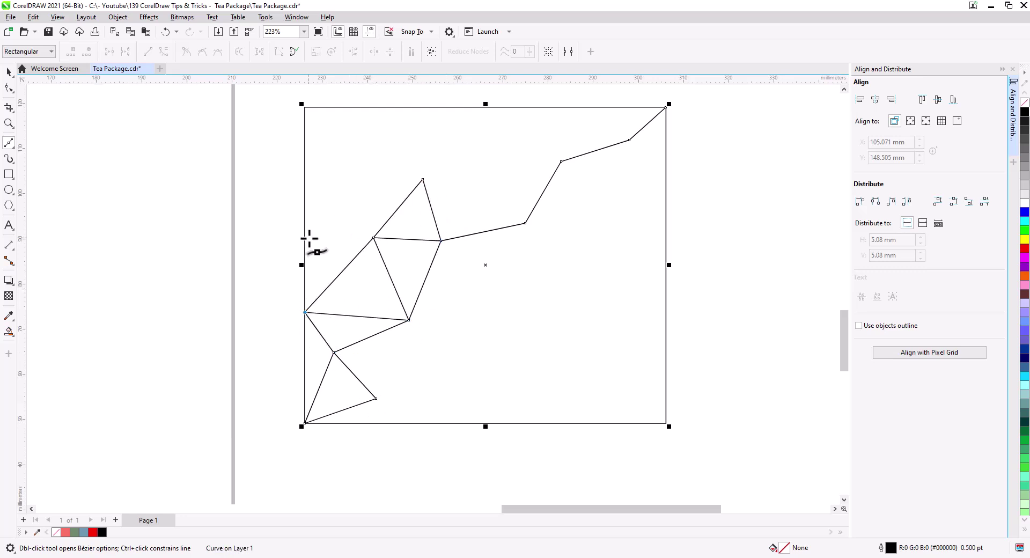
drag(305, 246, 365, 231)
click(337, 158)
click(304, 246)
click(304, 107)
click(337, 157)
click(398, 107)
drag(374, 238, 397, 107)
drag(423, 179, 397, 107)
click(470, 108)
click(422, 180)
click(525, 222)
click(470, 107)
click(561, 161)
click(575, 107)
click(630, 141)
- Continue the Bézier line to divide the area below the zigzag into triangles reaching the right and bottom edges, and finish the curve
click(666, 219)
click(561, 161)
click(666, 220)
click(584, 276)
click(525, 223)
click(499, 281)
click(440, 241)
click(408, 321)
click(500, 280)
click(584, 276)
click(665, 329)
click(548, 341)
click(584, 276)
click(499, 280)
click(547, 341)
click(409, 320)
click(376, 398)
click(442, 423)
click(409, 321)
click(547, 341)
click(479, 366)
click(409, 321)
click(443, 423)
click(479, 366)
click(562, 424)
click(547, 341)
click(665, 382)
click(549, 342)
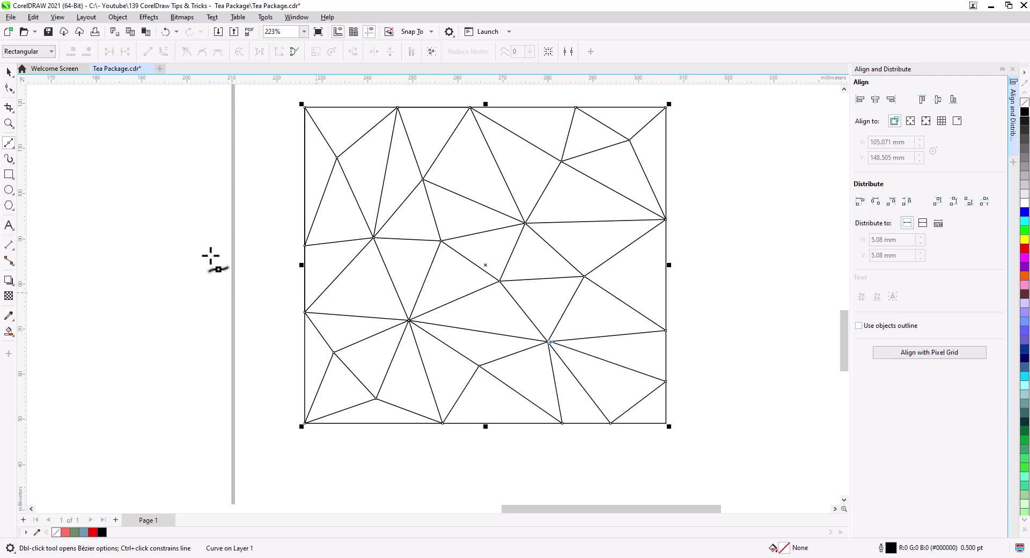
click(8, 71)
click(115, 369)
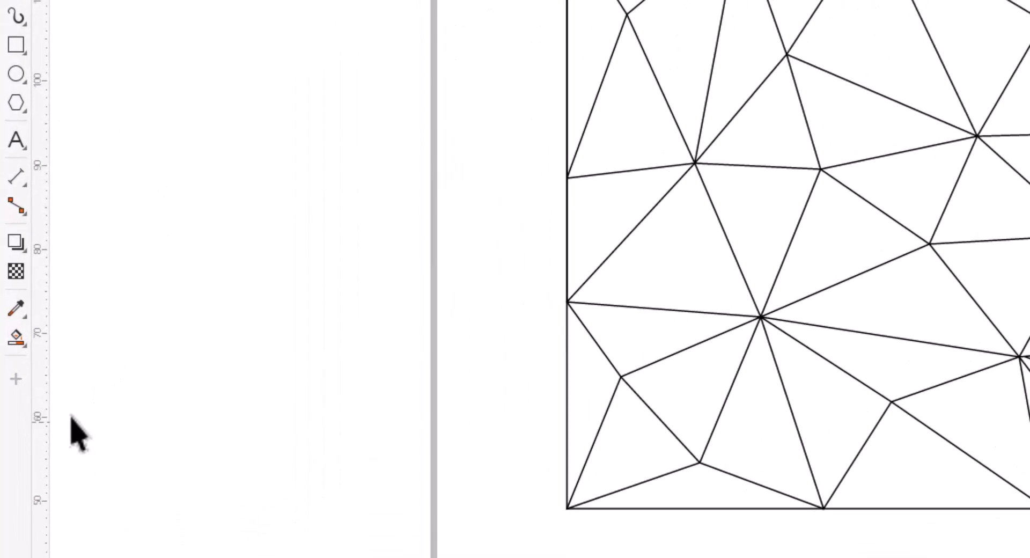
- Fill every triangle of the mesh with the blue-grey color using Smart Fill
click(17, 338)
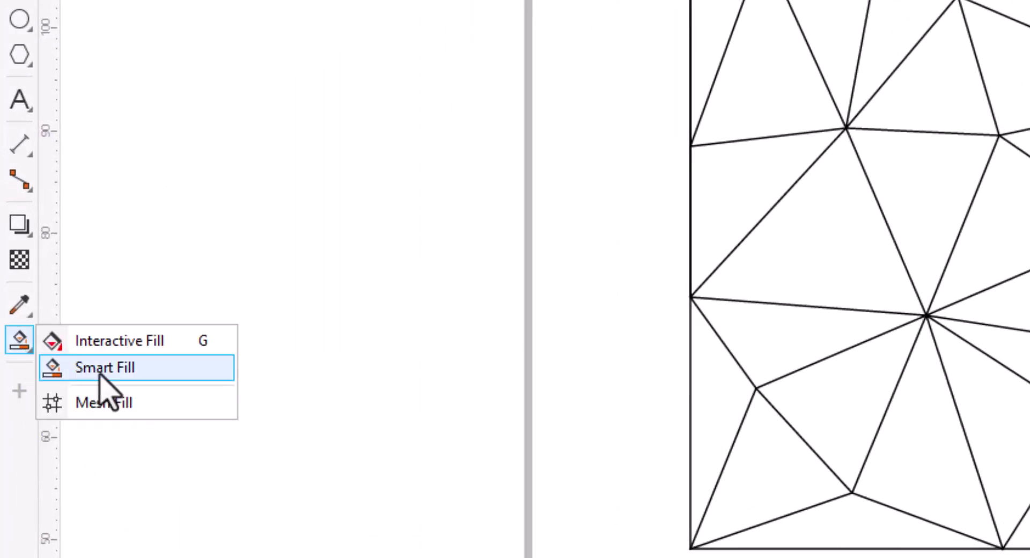
click(100, 376)
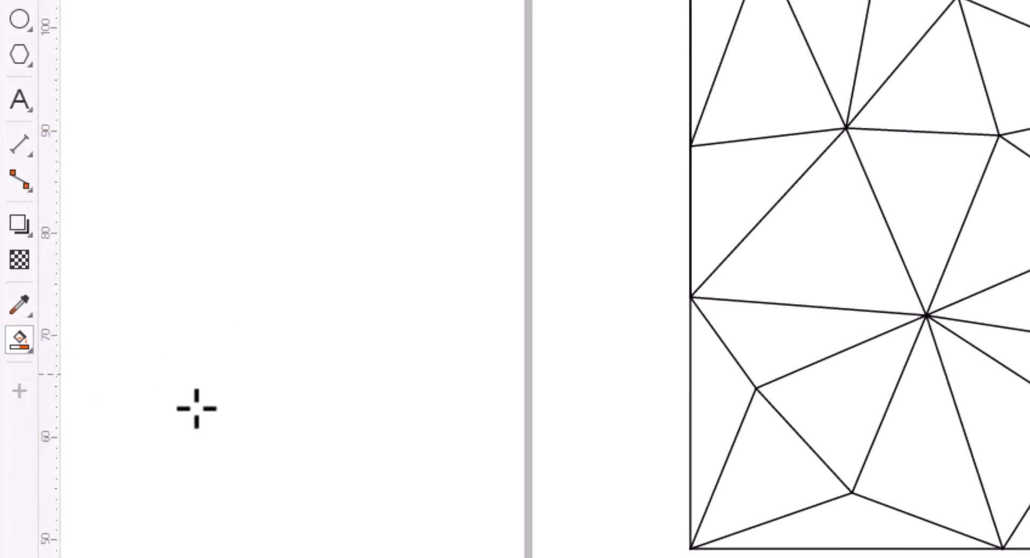
click(698, 81)
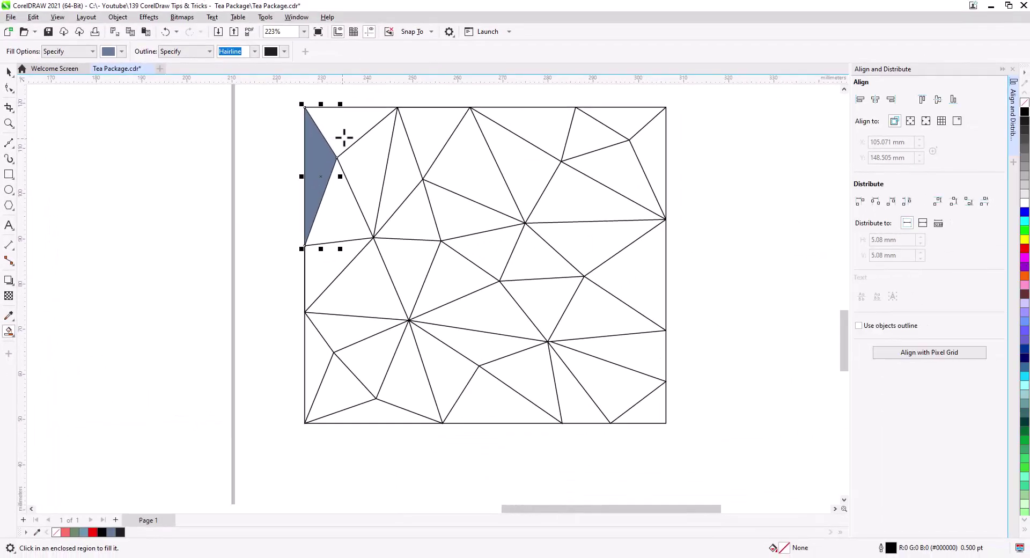
click(344, 138)
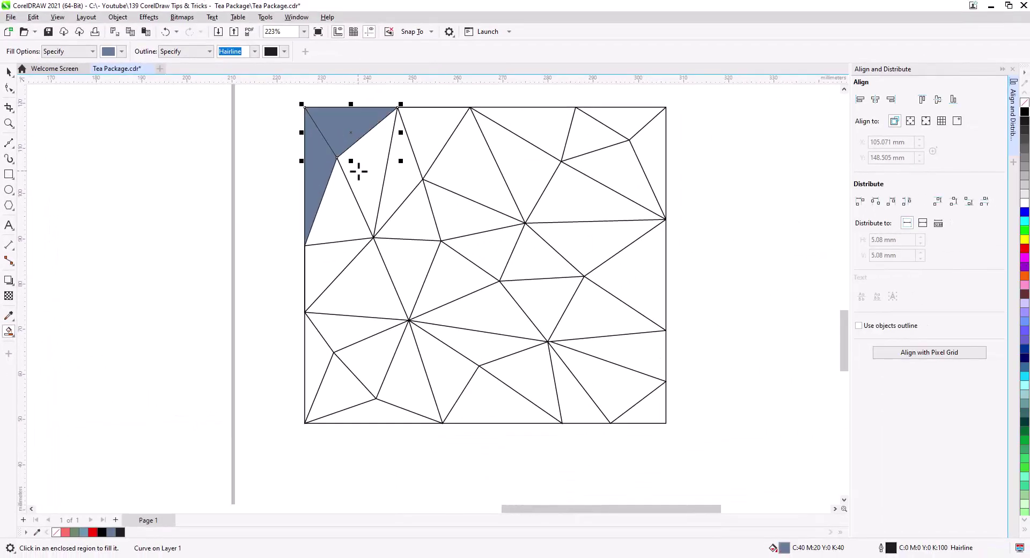
click(359, 168)
click(338, 207)
click(328, 263)
click(360, 294)
click(347, 328)
click(316, 358)
click(343, 392)
click(491, 403)
click(524, 376)
click(480, 346)
click(482, 313)
click(448, 281)
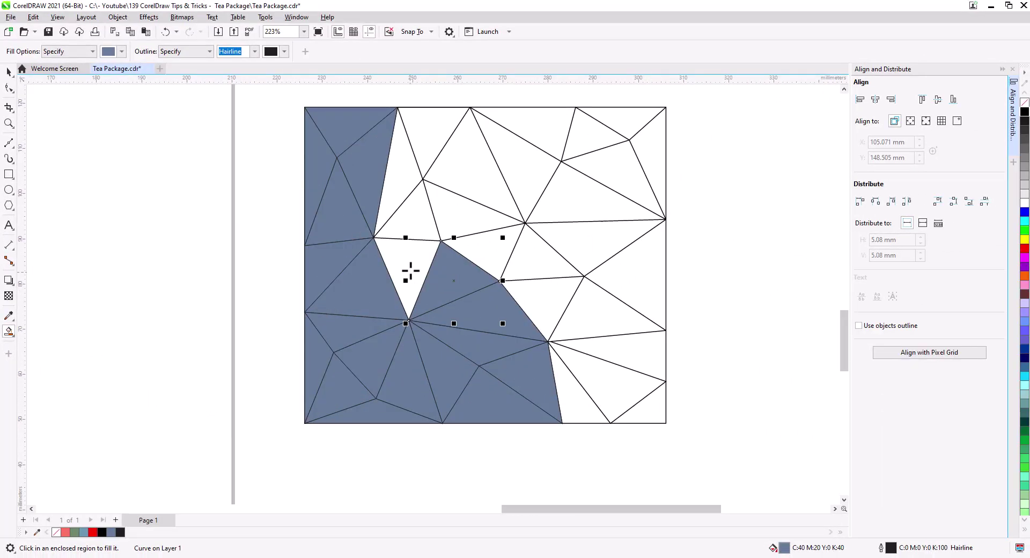
click(408, 278)
click(411, 220)
click(395, 176)
click(533, 260)
click(591, 240)
click(544, 300)
click(638, 275)
click(632, 357)
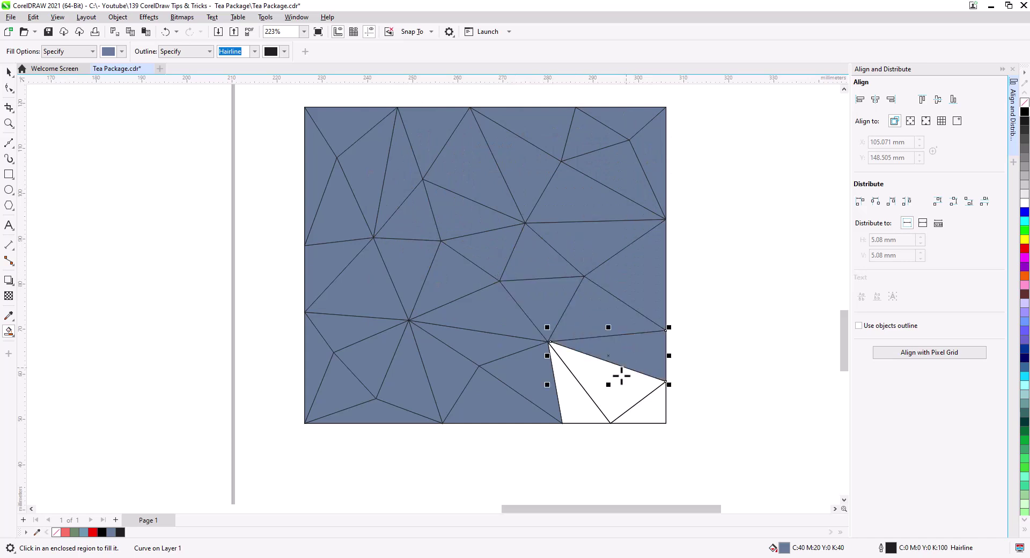
click(607, 381)
click(573, 395)
click(647, 408)
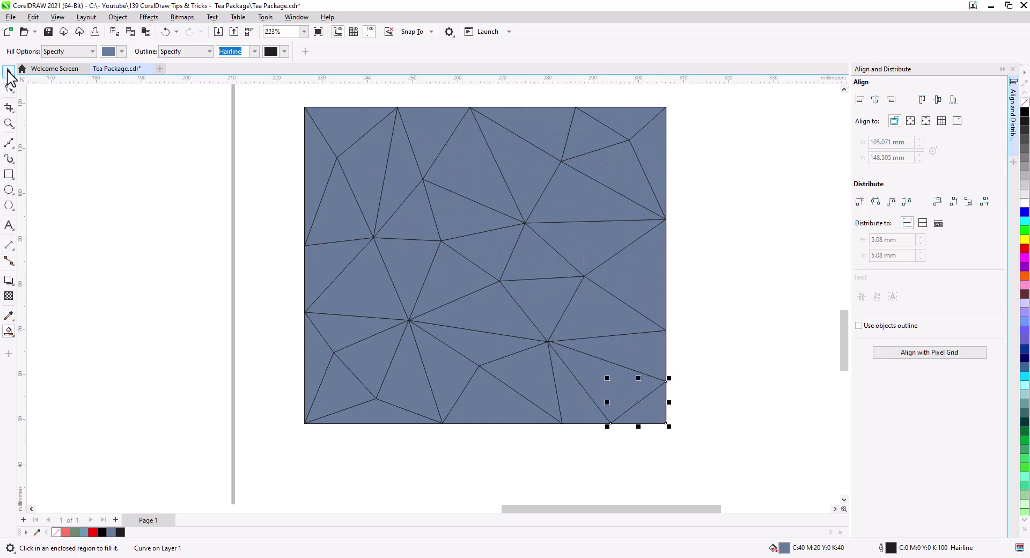
click(8, 73)
click(91, 208)
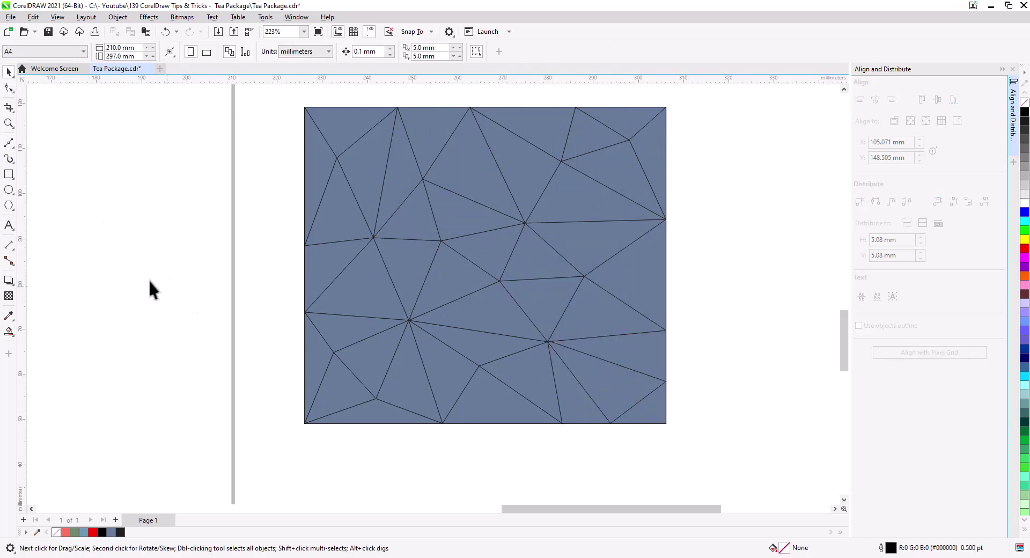
- Cut the two filled triangles in the lower right corner of the mesh to expose the lines beneath
scroll(210, 290, down, 2)
mouse_move(246, 307)
mouse_down()
mouse_move(255, 296)
mouse_move(261, 316)
mouse_up()
click(566, 384)
shift+click(548, 369)
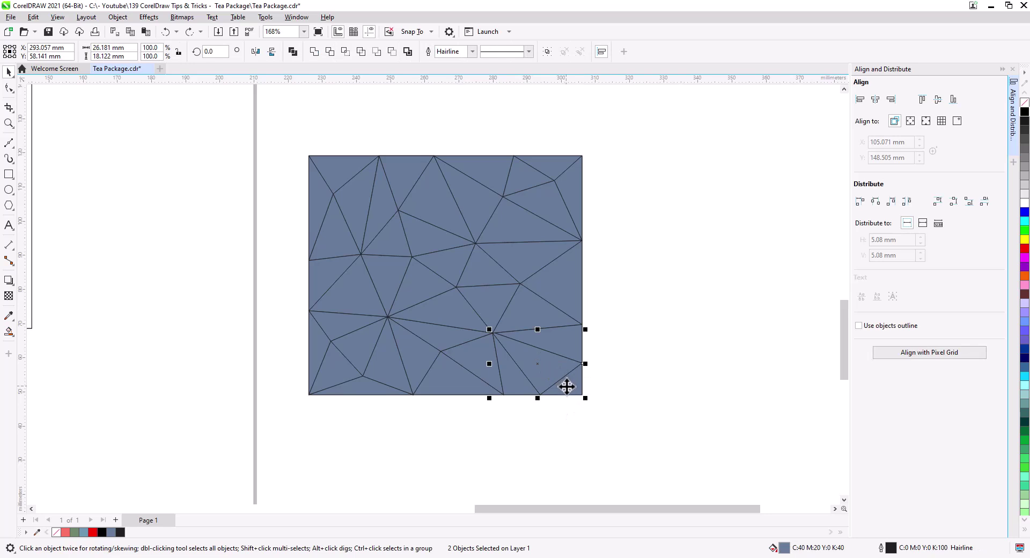
key(ctrl+x)
- Unlock the rectangle and move it together with the line curve about 92 mm to the right, clear of the filled triangles
click(558, 378)
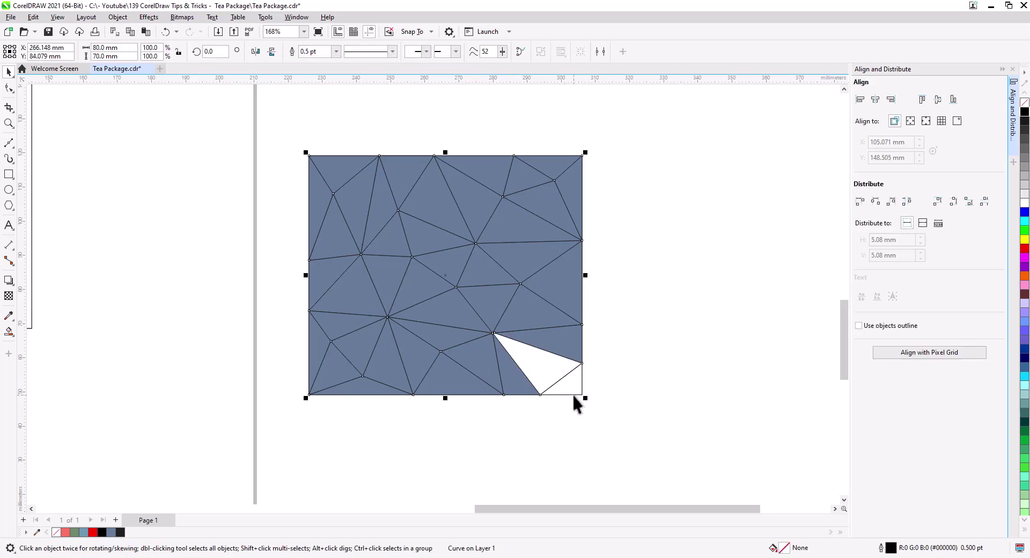
click(573, 397)
right_click(581, 395)
click(592, 418)
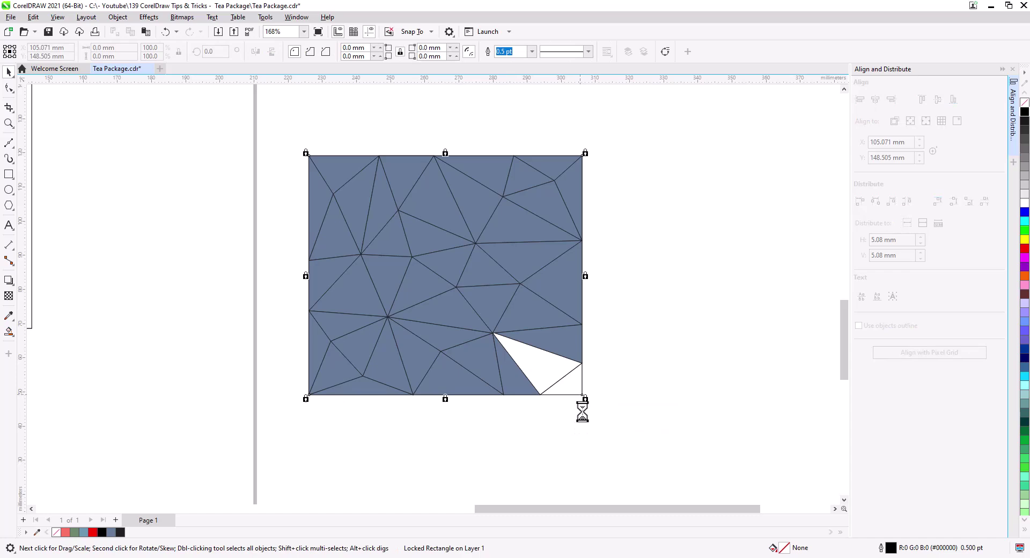
shift+click(560, 380)
drag(560, 381, 762, 382)
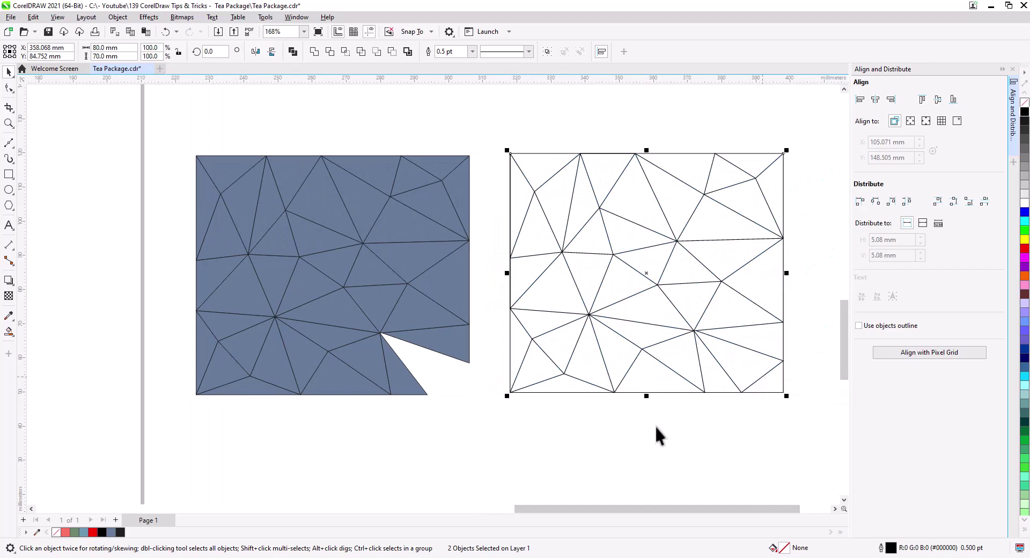
- Paste the cut triangles back in place and move all filled triangles closer to the package outline, over the page's right edge
click(571, 433)
key(ctrl+v)
drag(441, 440, 642, 420)
drag(535, 214, 291, 265)
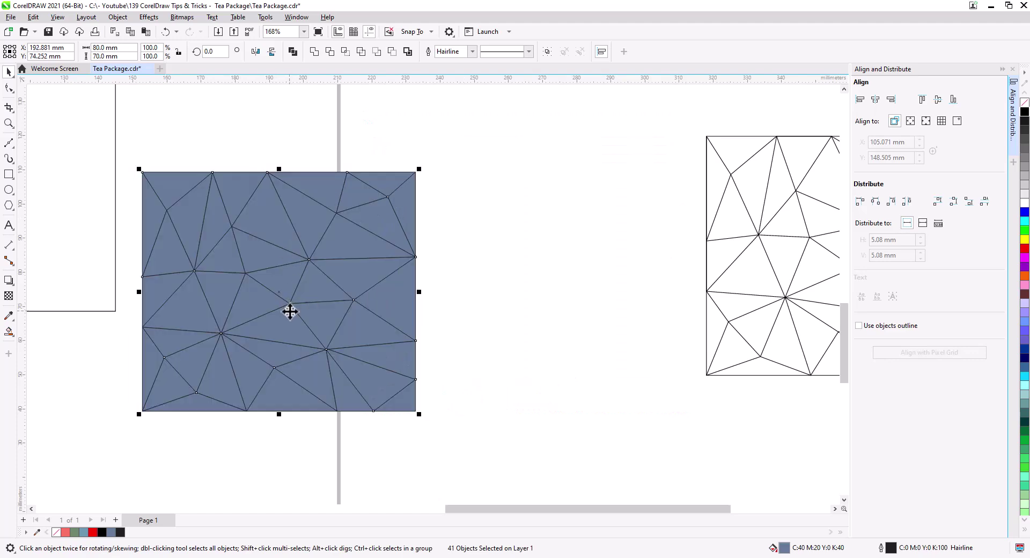
drag(343, 320, 425, 336)
key(Escape)
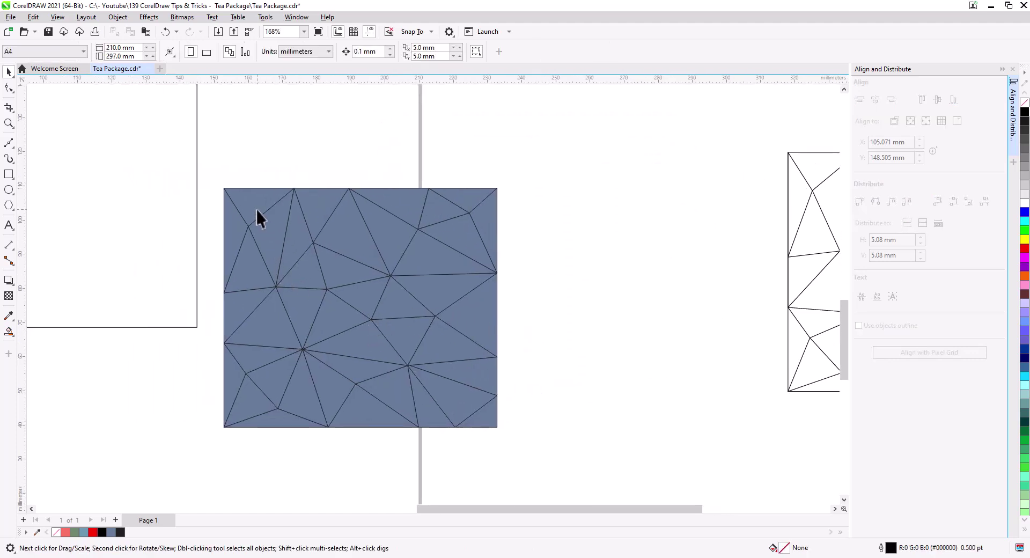
- Fill two adjacent triangles near the mesh's upper left corner with the document palette's green (#6A8969)
click(265, 224)
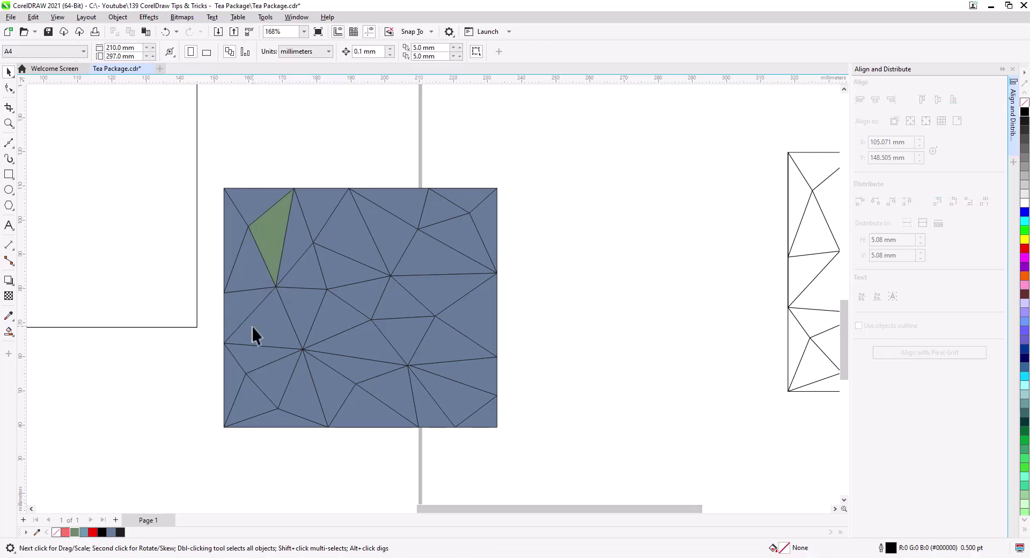
scroll(269, 263, up, 3)
click(315, 288)
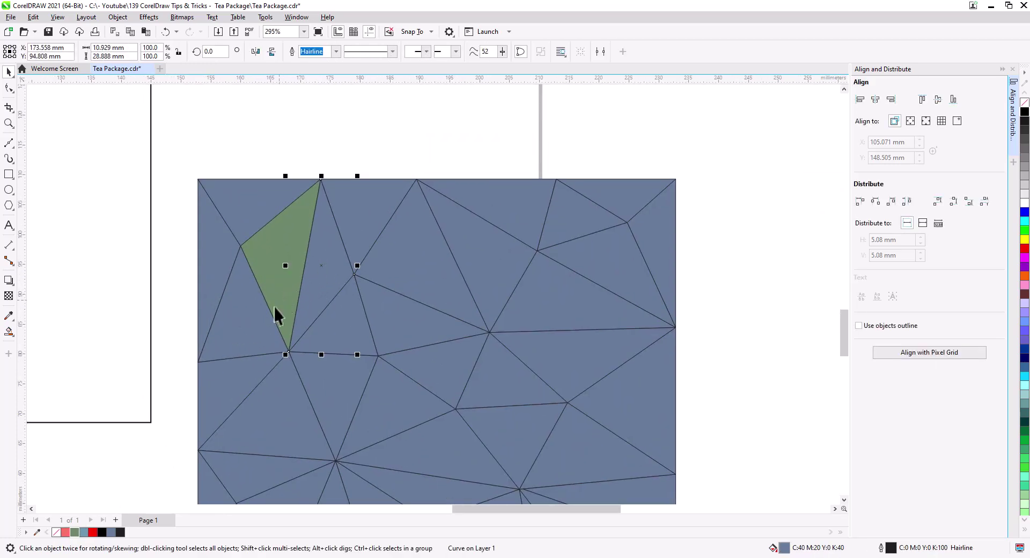
click(75, 532)
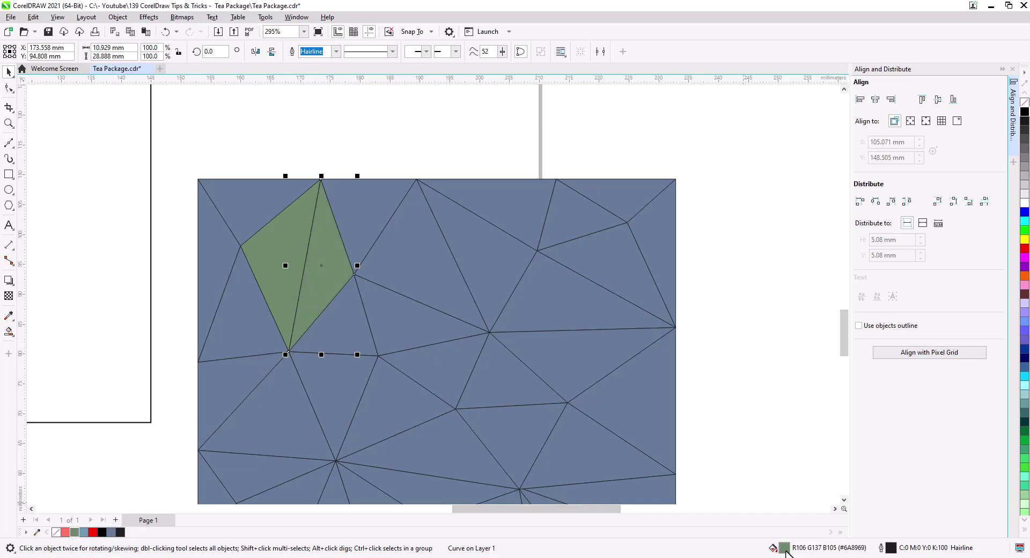
- Change the right one of the two green triangles to a darker green uniform fill, #4D6B4E
key(shift+F11)
click(381, 186)
mouse_move(396, 266)
mouse_down()
mouse_move(390, 279)
mouse_move(401, 279)
mouse_up()
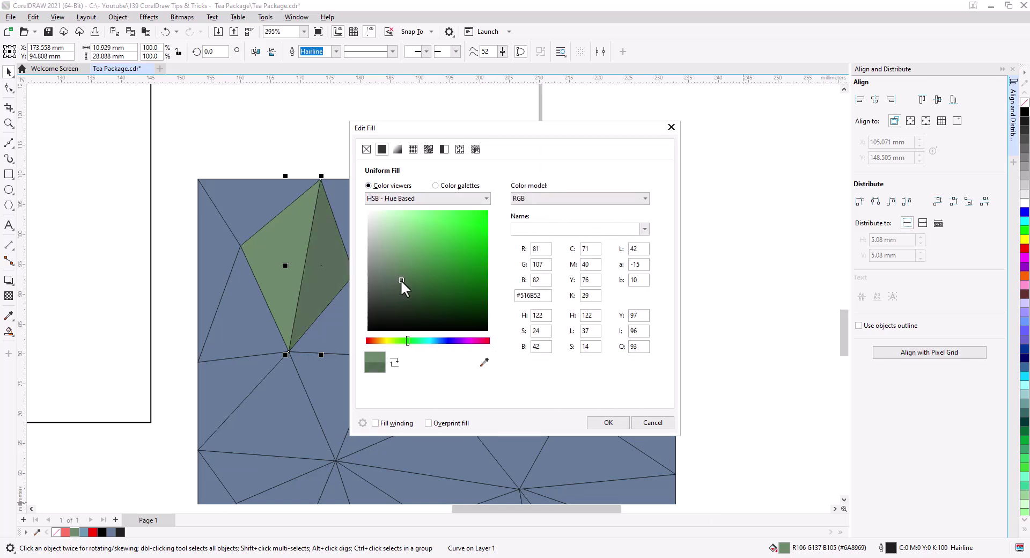
click(609, 423)
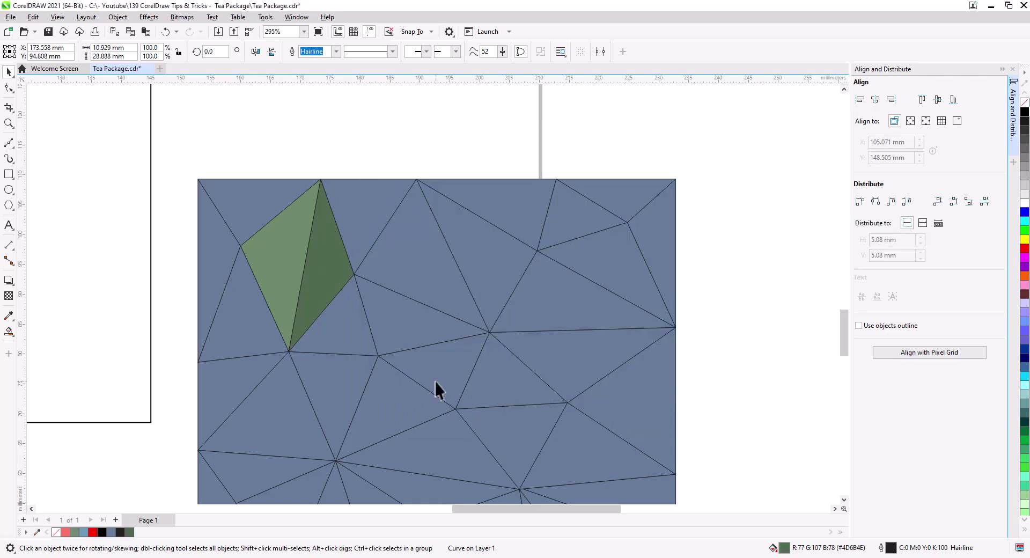
- Apply the darker green to the triangle left of the lighter green one, undoing the misplaced fill
drag(129, 542, 204, 424)
key(ctrl+z)
drag(129, 532, 239, 322)
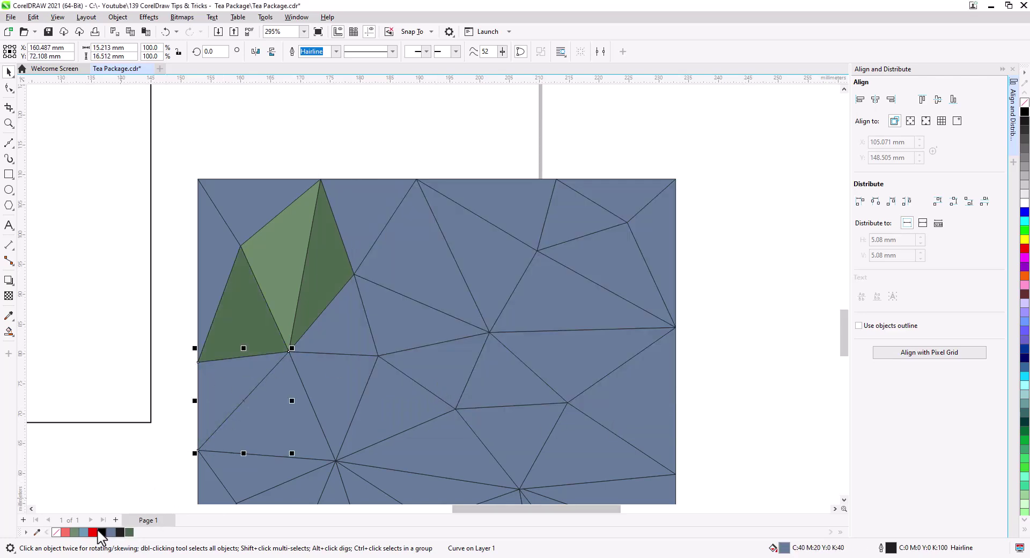
- Fill the triangle just below the green pair with a lighter green, #79A87B
drag(130, 532, 337, 379)
click(336, 378)
double_click(784, 547)
click(368, 186)
drag(401, 281, 402, 251)
click(608, 423)
- Move the original green swatch to the end of the document palette, beside the other greens
drag(494, 374, 531, 316)
drag(75, 532, 143, 532)
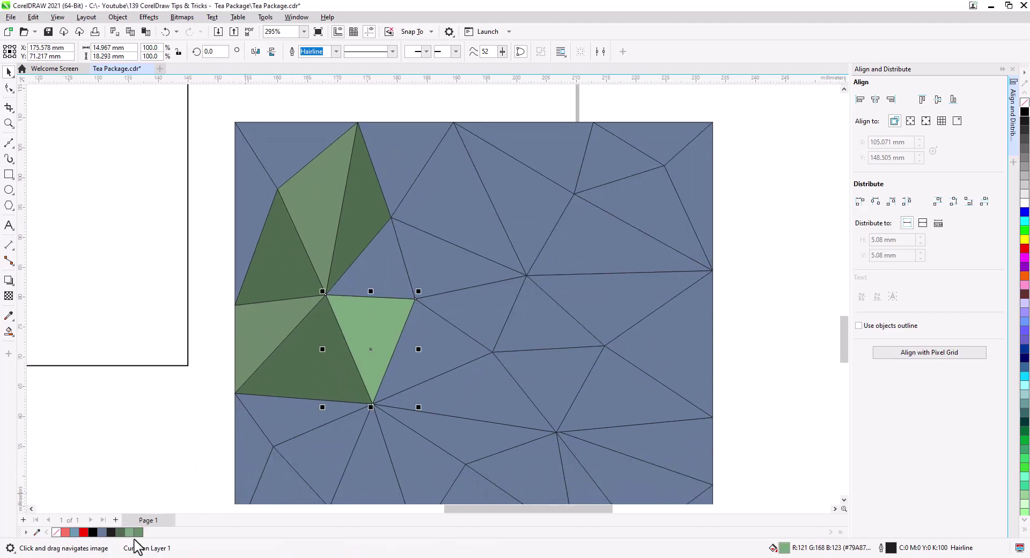
- Fill the triangles across the mesh's left side and lower part with alternating dark #4D6B4E, light #79A87B and original green
drag(298, 409, 377, 269)
drag(120, 532, 287, 153)
drag(129, 532, 283, 422)
drag(382, 460, 370, 375)
drag(120, 532, 239, 368)
drag(138, 532, 315, 369)
drag(129, 532, 360, 343)
drag(447, 440, 408, 392)
drag(130, 532, 462, 313)
drag(139, 532, 456, 364)
drag(461, 376, 387, 334)
drag(120, 532, 385, 404)
drag(130, 532, 542, 370)
scroll(501, 490, up, 3)
drag(120, 532, 461, 327)
drag(130, 532, 513, 356)
drag(469, 385, 389, 489)
drag(129, 532, 505, 399)
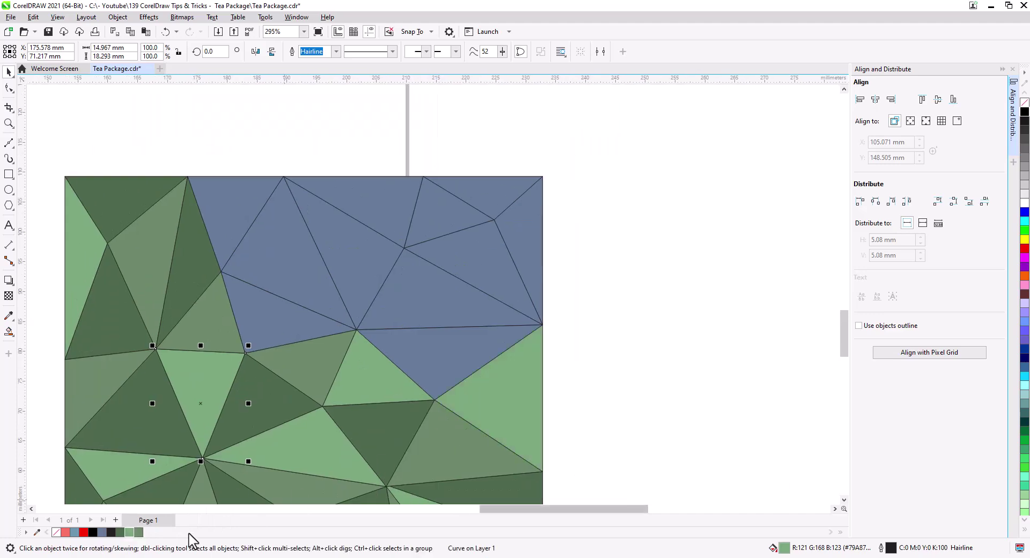
- Fill the remaining blue triangles in the mesh's upper right area with a mix of the three greens
drag(120, 532, 290, 263)
drag(290, 263, 256, 342)
drag(139, 532, 323, 335)
drag(129, 532, 191, 301)
drag(139, 532, 361, 298)
drag(130, 532, 446, 341)
drag(139, 532, 411, 298)
drag(129, 533, 493, 325)
drag(130, 532, 453, 270)
- Remove the outlines from all the mesh triangles and group them
scroll(561, 292, down, 2)
drag(555, 410, 580, 294)
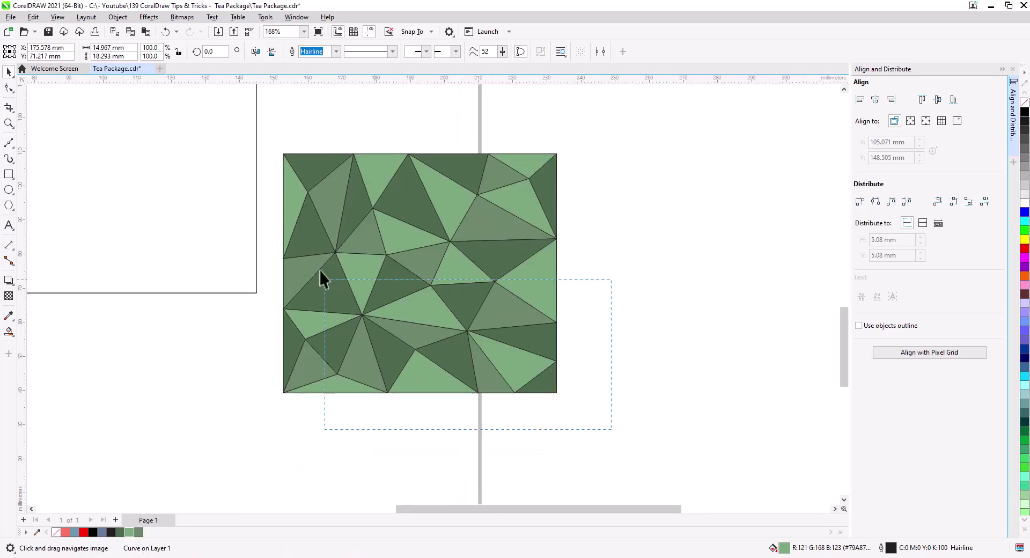
drag(268, 127, 269, 127)
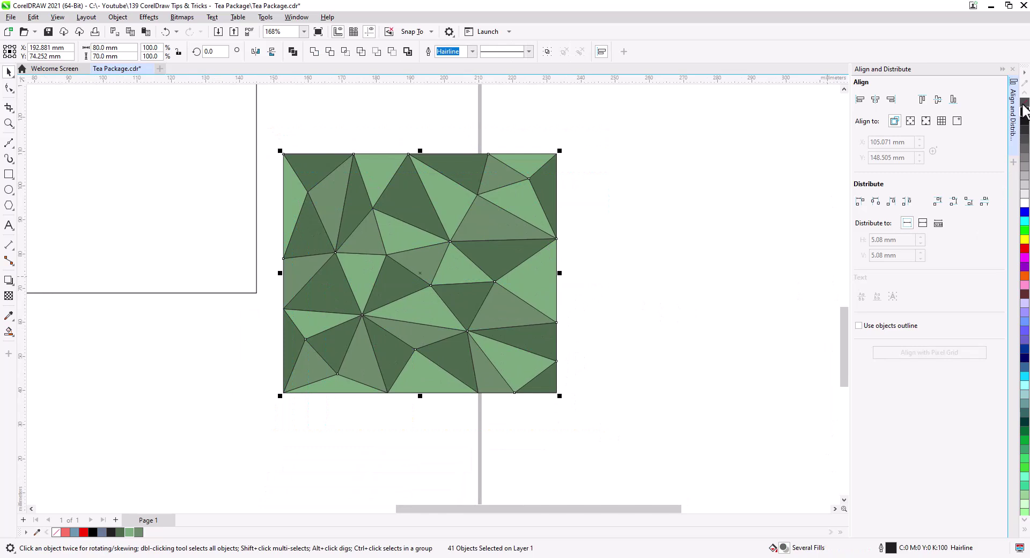
drag(613, 428, 294, 179)
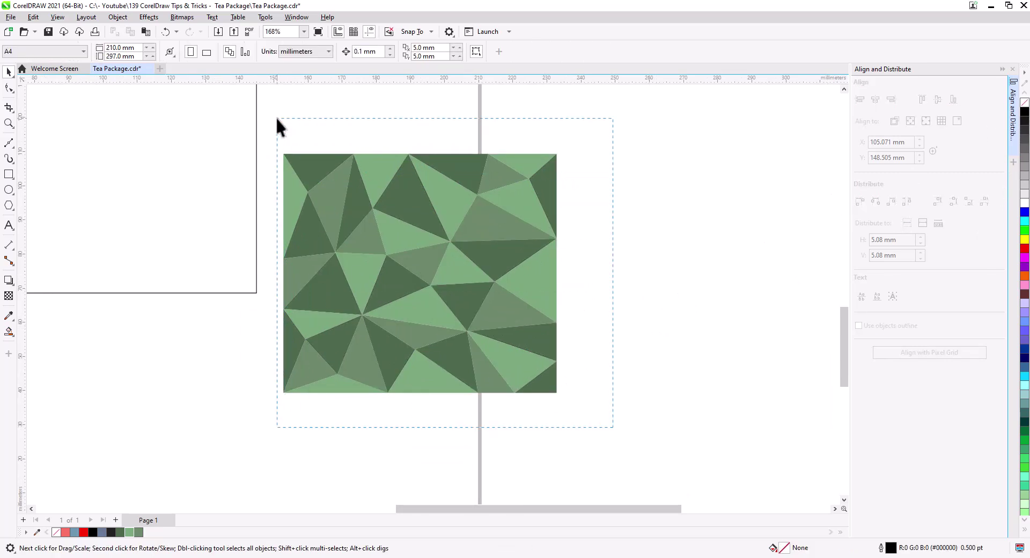
key(ctrl+g)
- Copy the 80 × 70 mm rectangle onto the package outline, centring it horizontally and aligning it to the outline's bottom edge
drag(411, 402, 530, 471)
scroll(525, 457, down, 1)
key(h)
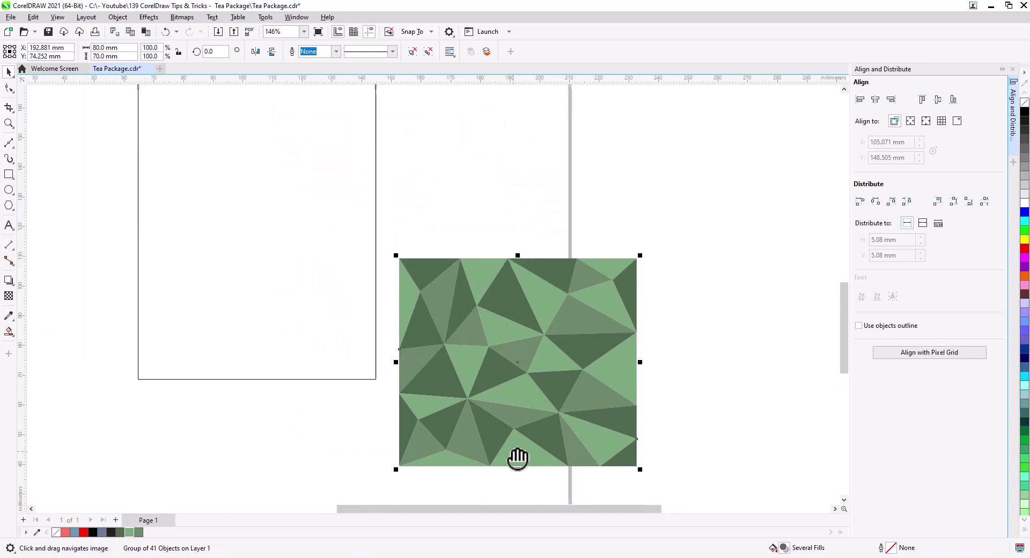
drag(667, 424, 580, 344)
scroll(580, 343, down, 2)
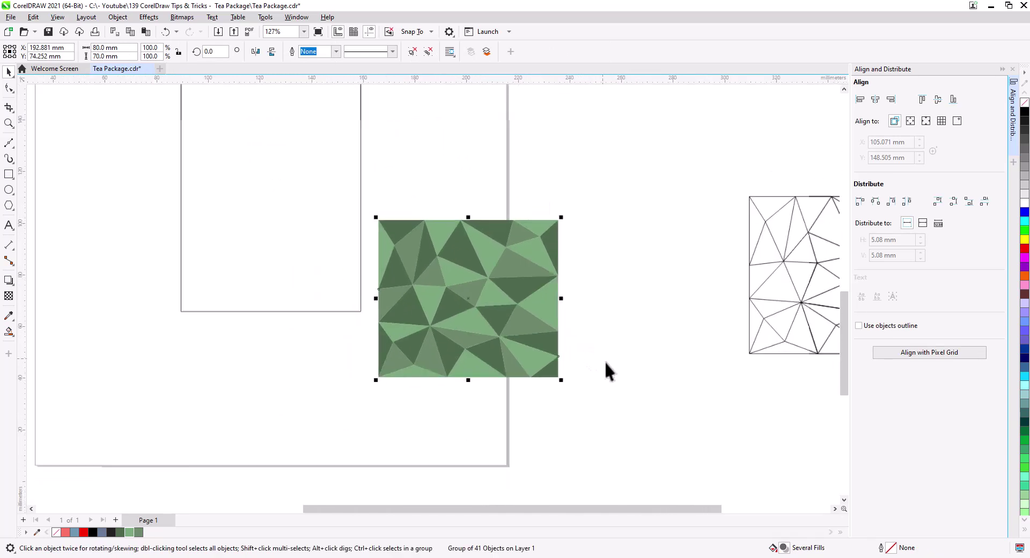
drag(681, 293, 192, 235)
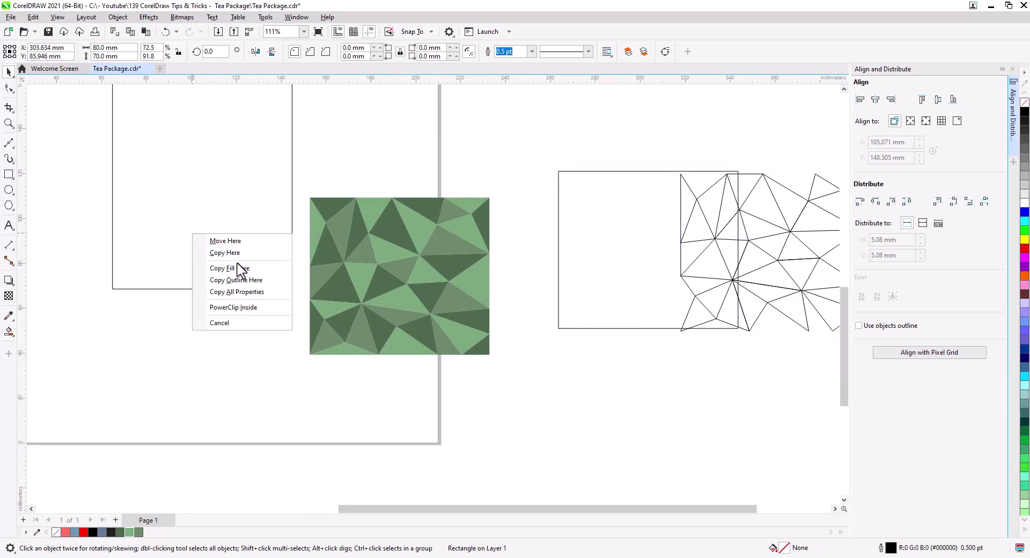
click(241, 257)
shift+click(231, 289)
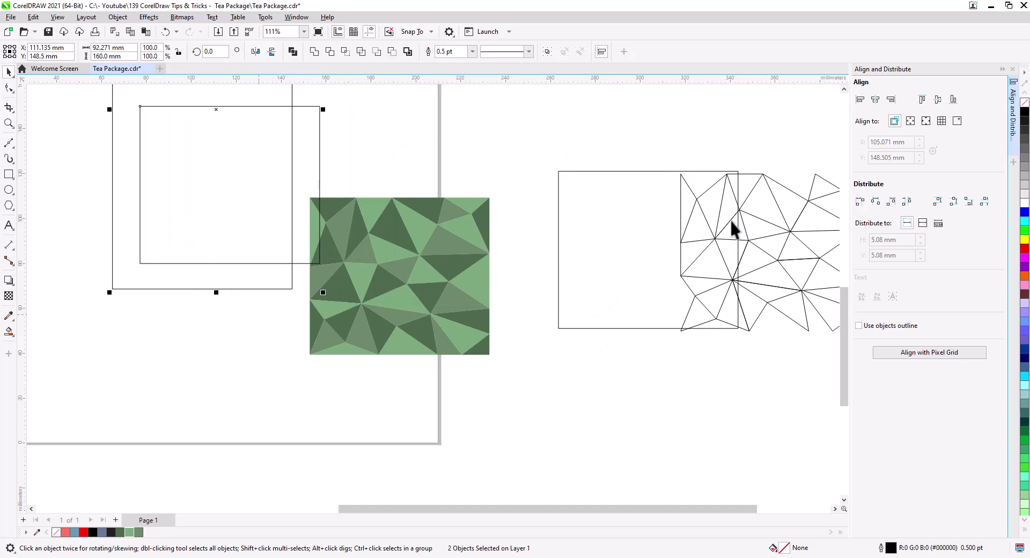
click(876, 101)
click(953, 103)
click(271, 349)
- Add an inside contour with a 3.382 mm offset to the lower rectangle on the package
drag(247, 376, 382, 424)
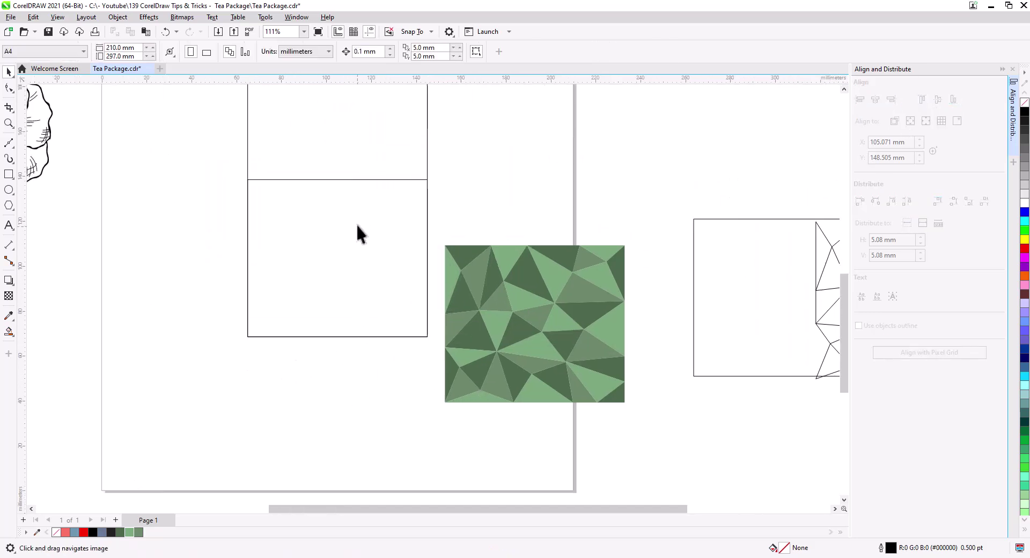
click(354, 181)
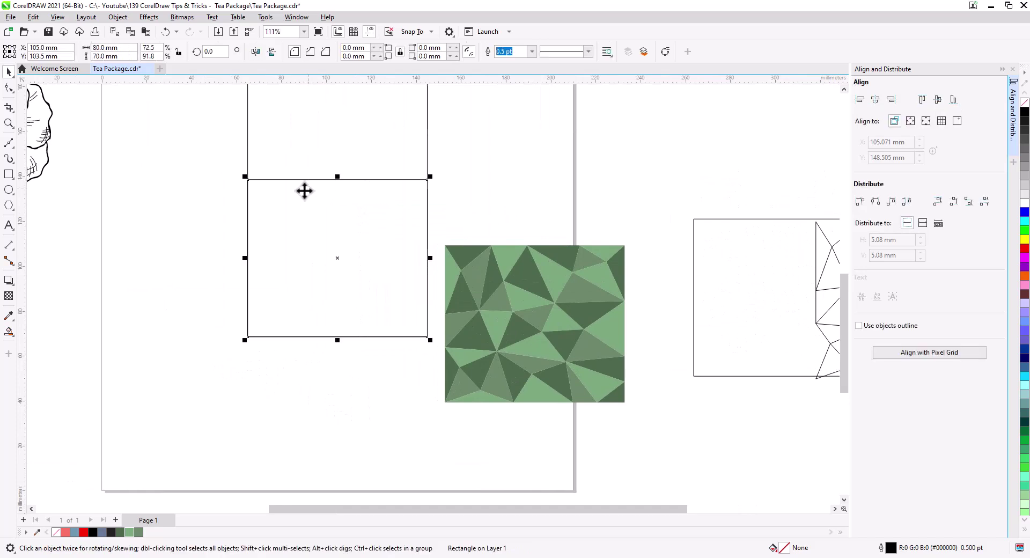
click(8, 282)
click(43, 293)
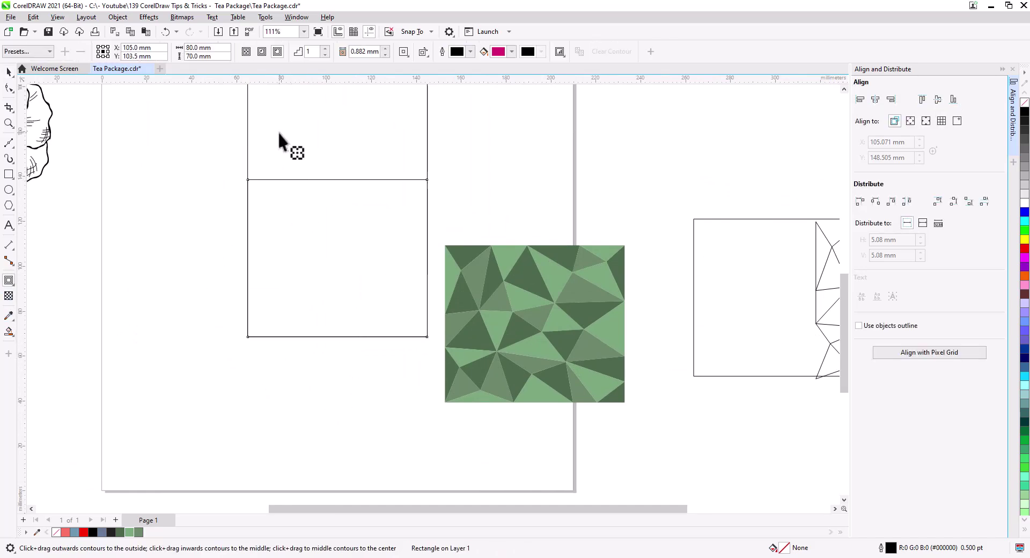
click(262, 51)
drag(386, 48, 386, 49)
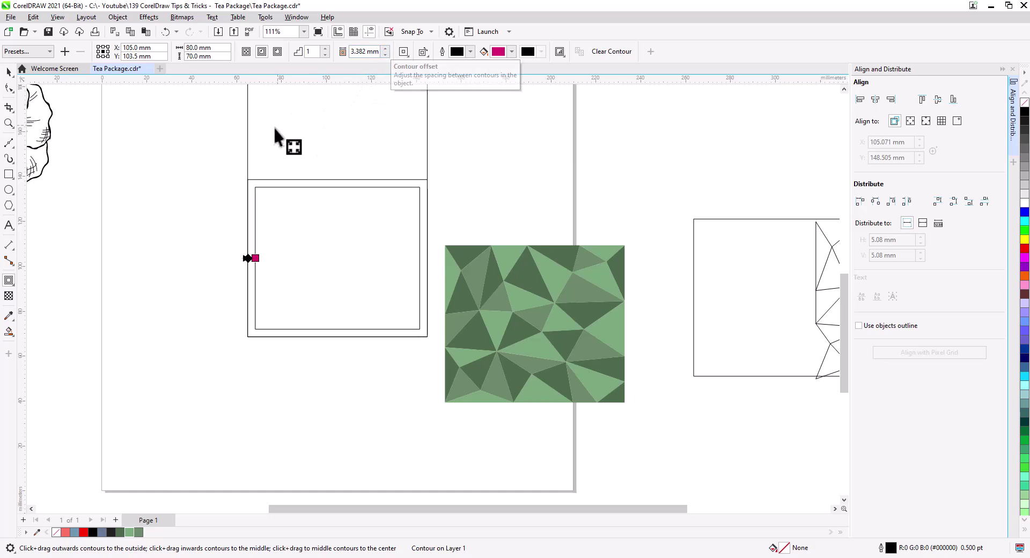
- Break the contour apart from its source rectangle and delete the outer 80 × 70 mm rectangle
click(9, 73)
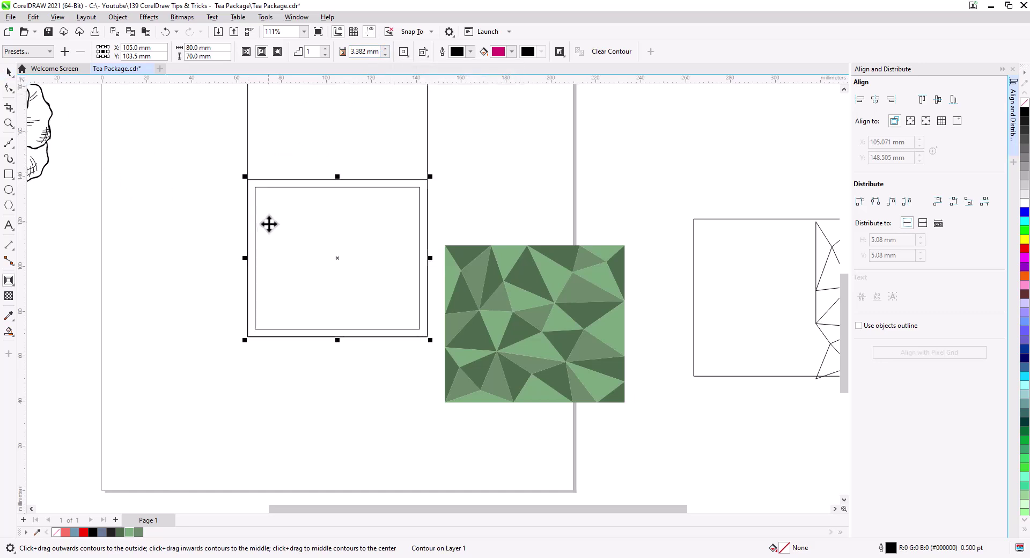
right_click(256, 214)
click(284, 223)
key(Escape)
click(272, 180)
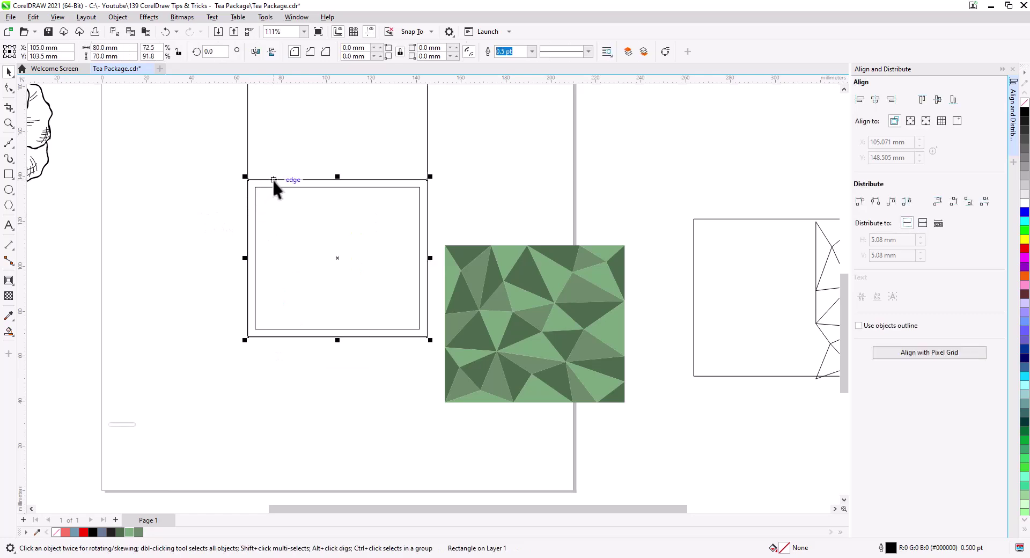
key(Delete)
- Convert the inner rectangle to curves and raise its top edge to make it about 73.4 mm high
scroll(273, 185, down, 2)
drag(280, 206, 268, 300)
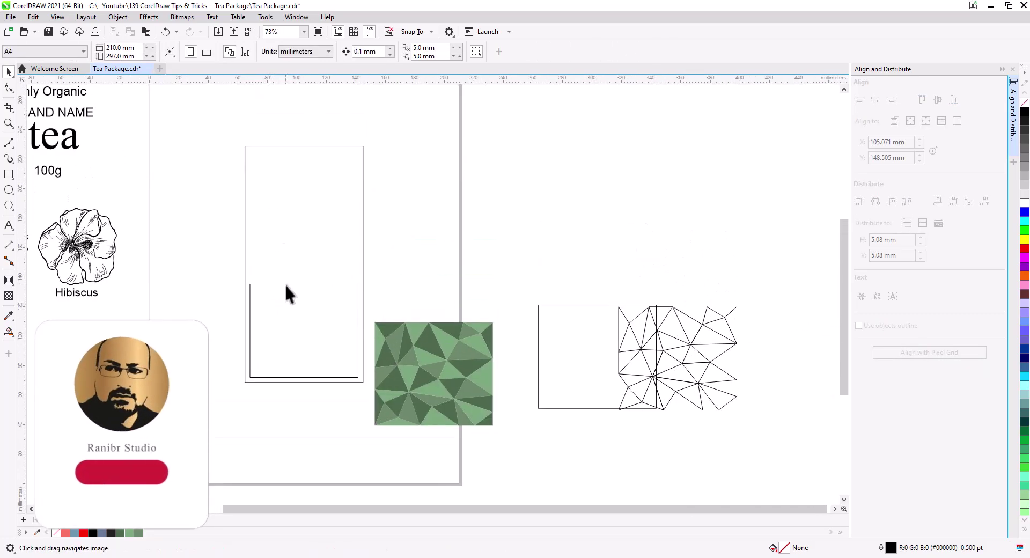
click(284, 303)
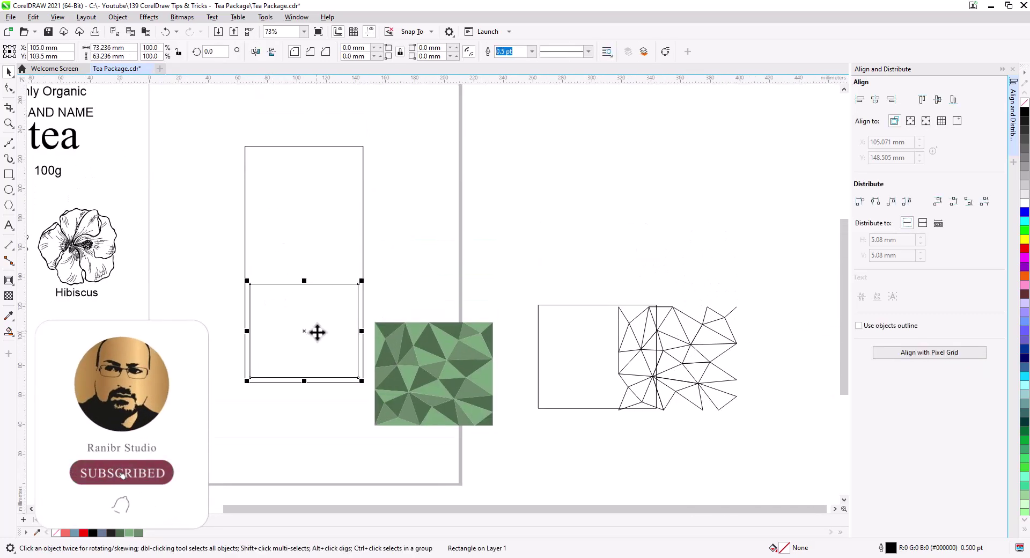
scroll(249, 308, up, 3)
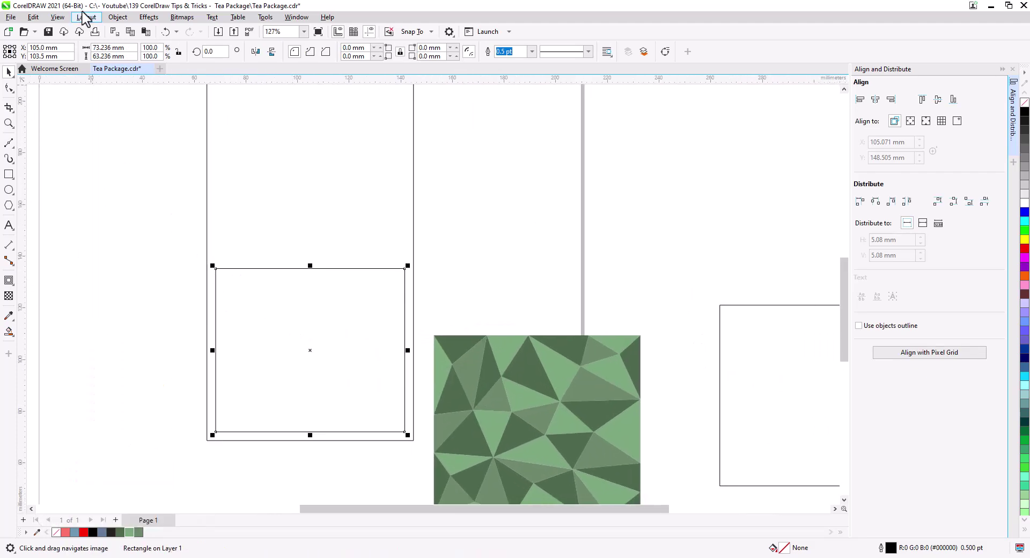
click(118, 17)
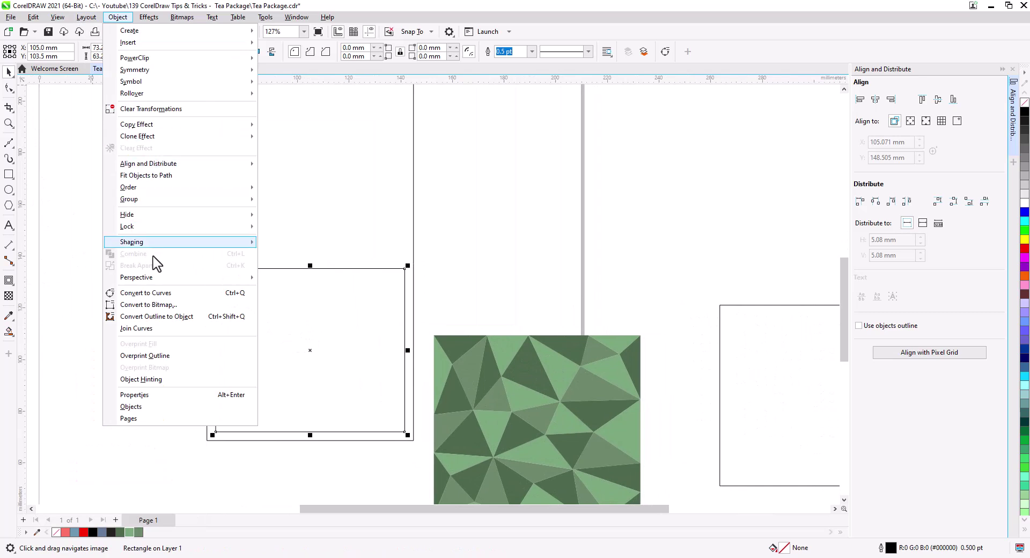
mouse_move(157, 247)
click(9, 88)
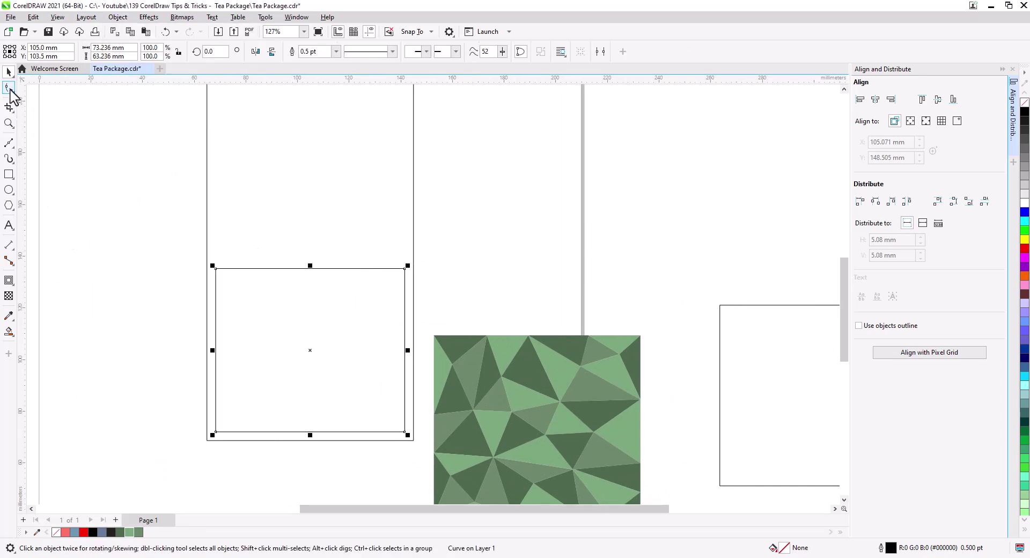
key(ctrl+q)
drag(403, 269, 404, 242)
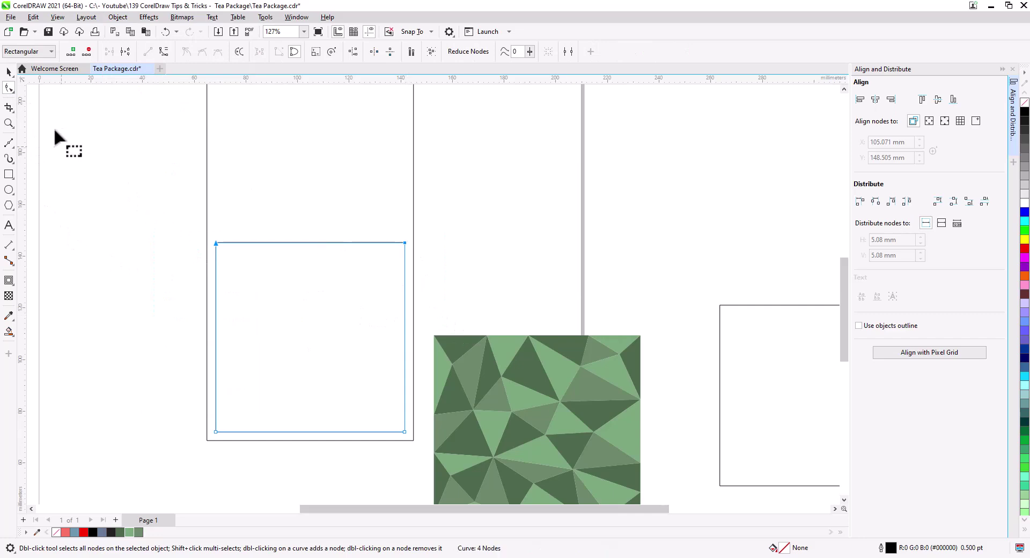
- Draw a circle about 76 mm across and resize it proportionally to the panel's copied width of 73.236 mm
click(9, 71)
double_click(103, 48)
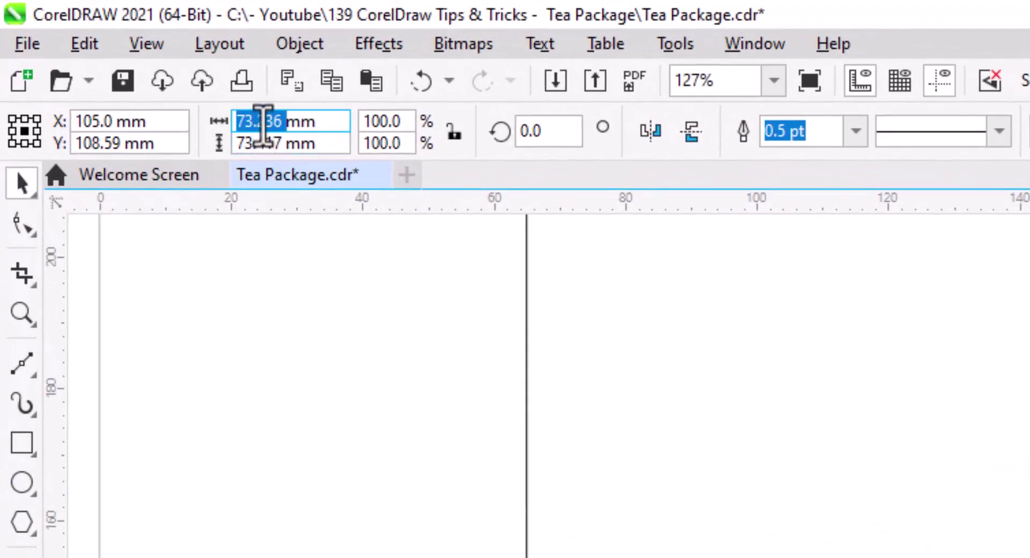
right_click(263, 126)
click(324, 199)
click(80, 497)
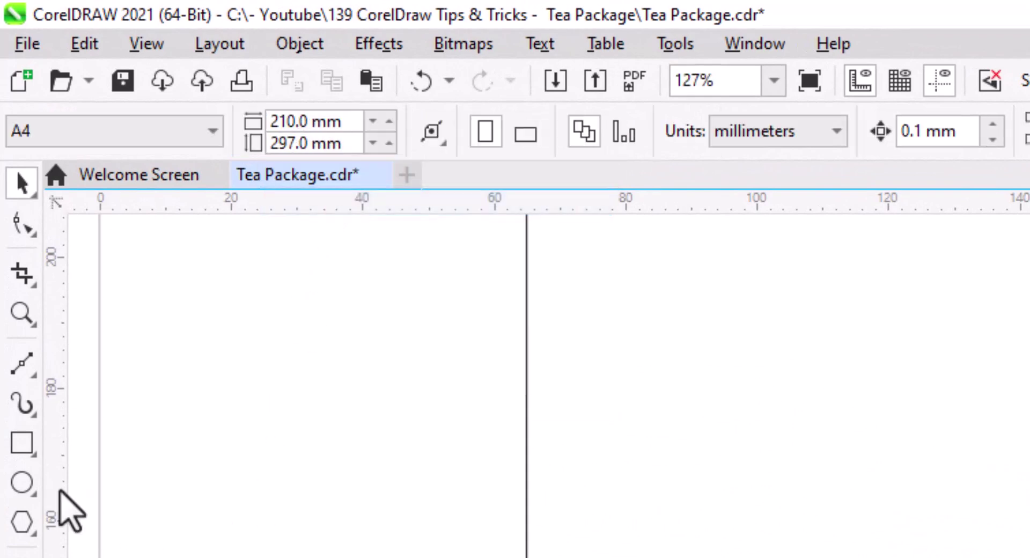
click(22, 481)
mouse_move(230, 434)
mouse_down()
mouse_move(645, 557)
mouse_move(730, 557)
mouse_up()
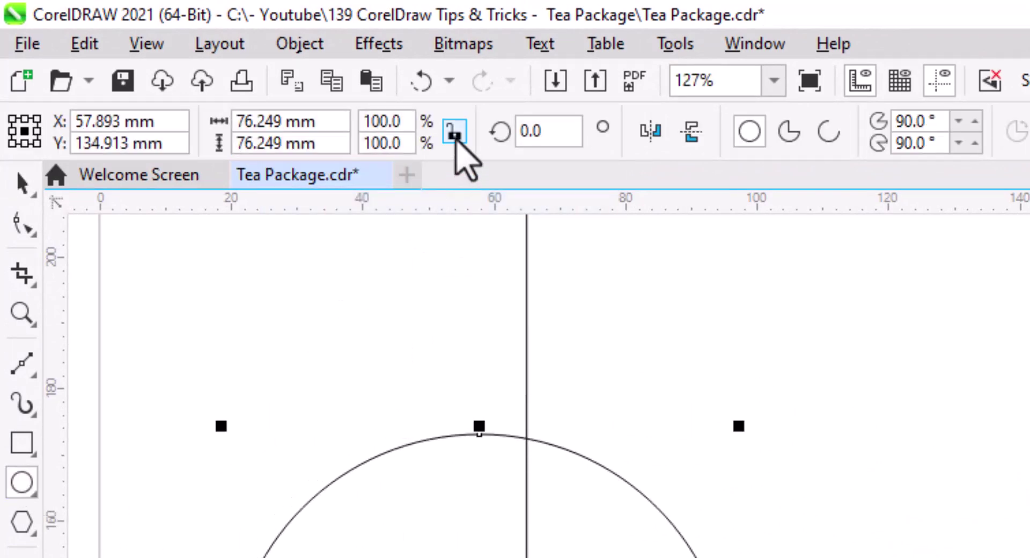
double_click(260, 122)
right_click(262, 127)
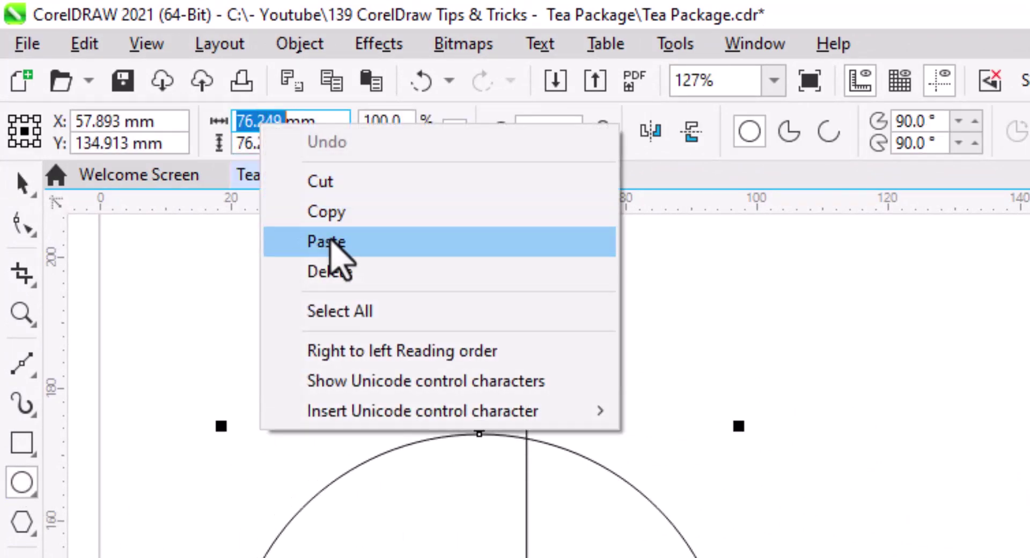
click(335, 242)
key(Return)
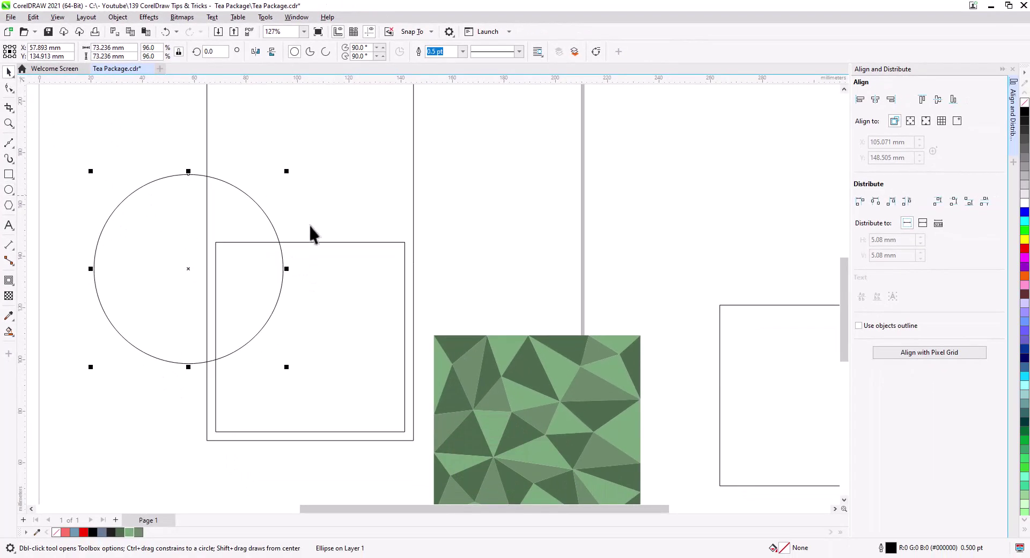
- Centre the circle horizontally on the panel and move it up until its centre lies on the panel's top edge
shift+click(384, 288)
click(875, 99)
click(420, 279)
click(215, 273)
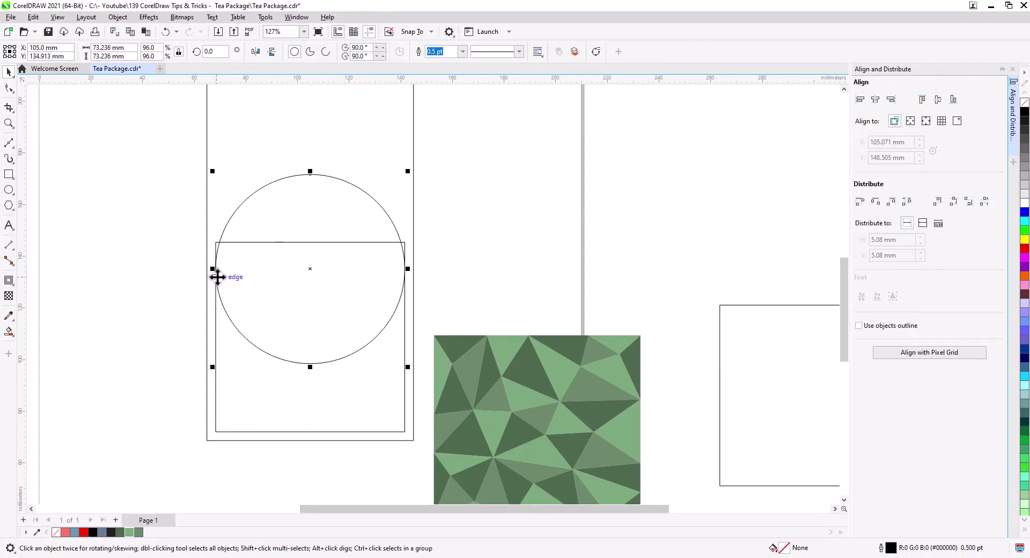
drag(216, 269, 216, 243)
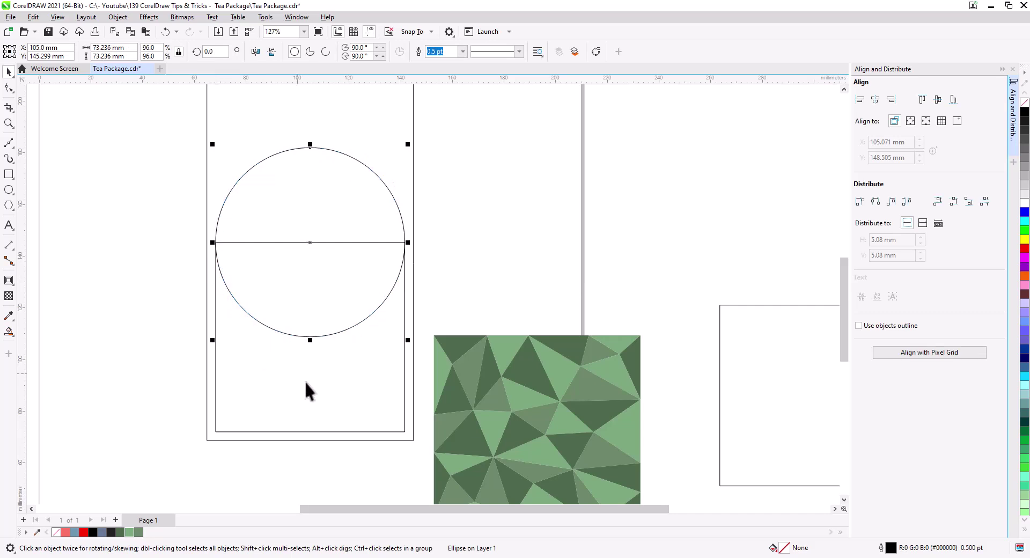
- Trim the panel with the circle to cut a curved top, and delete the circle
shift+click(319, 390)
click(329, 52)
click(472, 193)
click(379, 220)
key(Delete)
- Move the green mesh group up beside the panel and enlarge it to about 103.9%
drag(496, 265, 510, 195)
drag(566, 345, 537, 266)
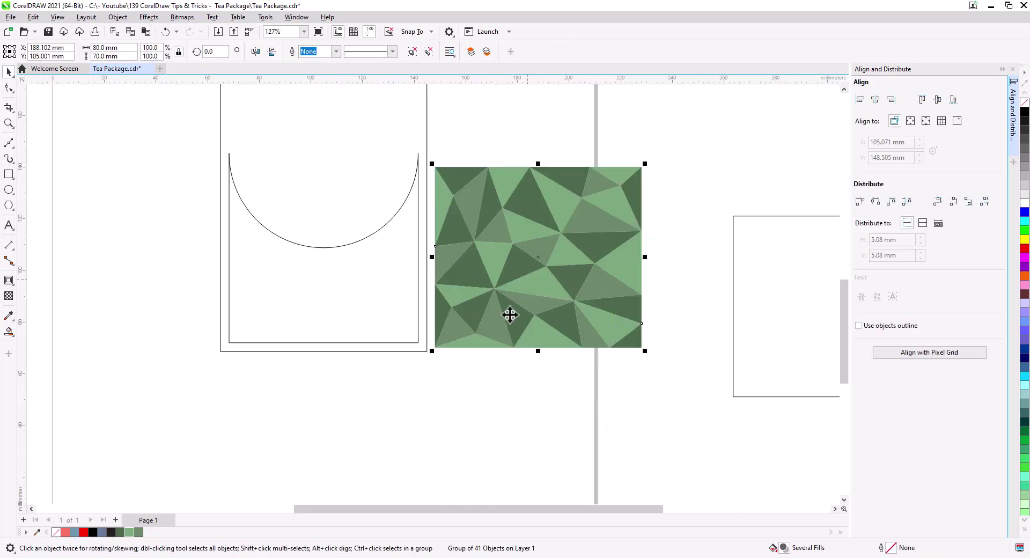
drag(430, 164, 422, 157)
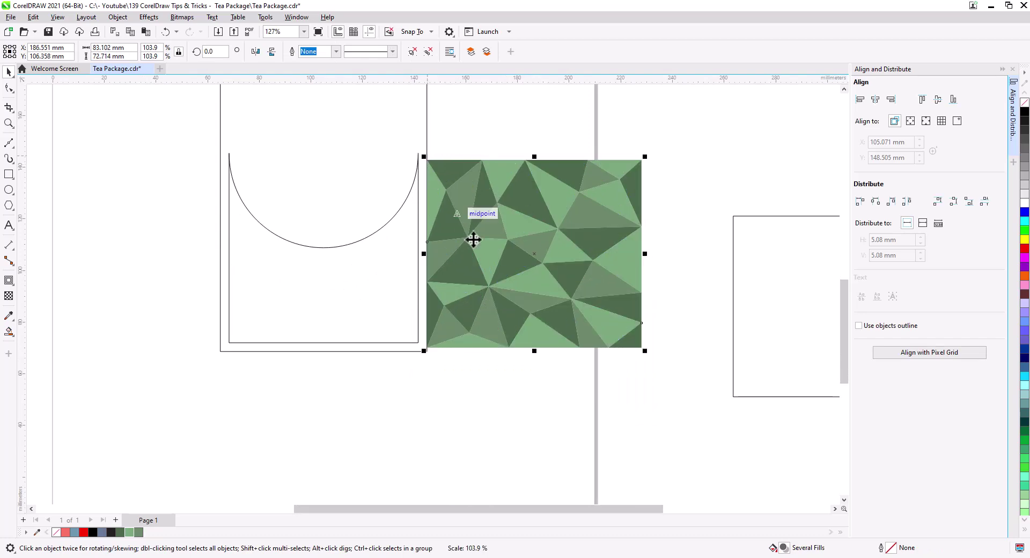
- PowerClip the green mesh group inside the curved panel and remove the panel's outline
right_click(502, 267)
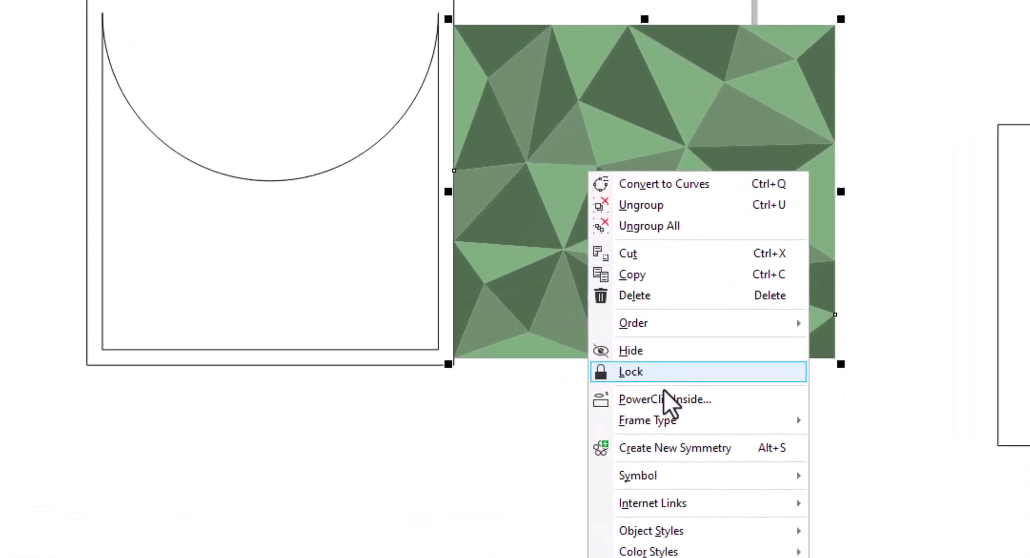
click(546, 370)
click(377, 308)
click(349, 448)
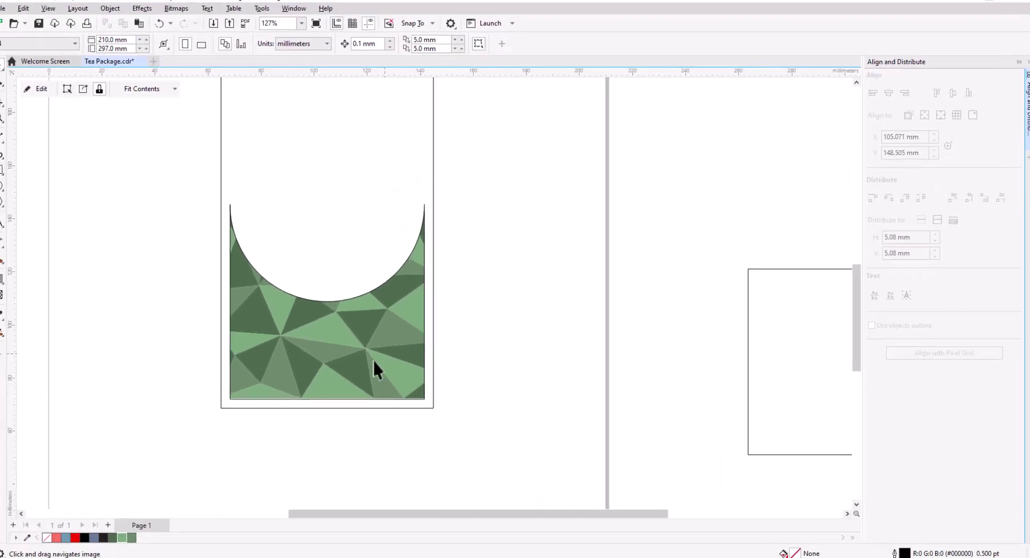
click(372, 358)
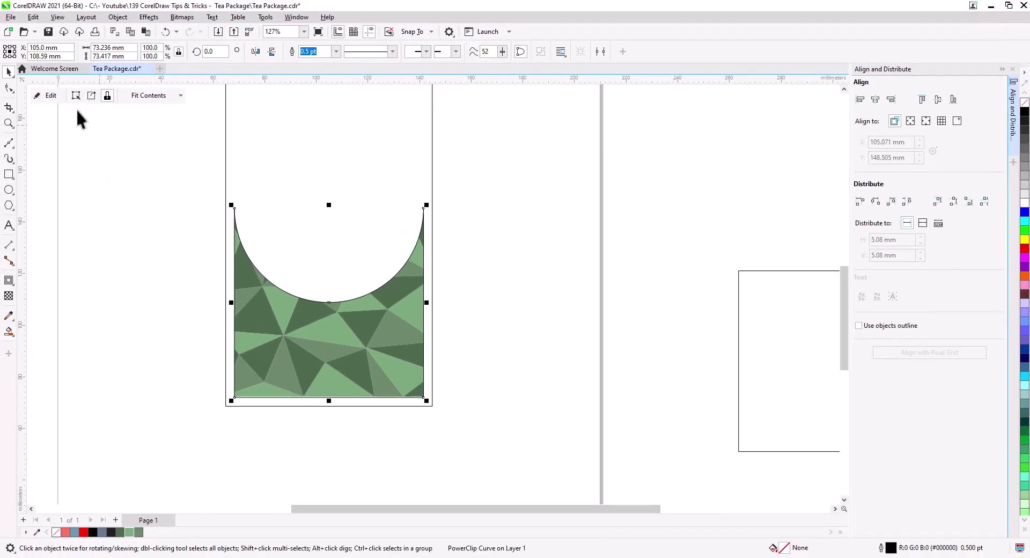
click(611, 247)
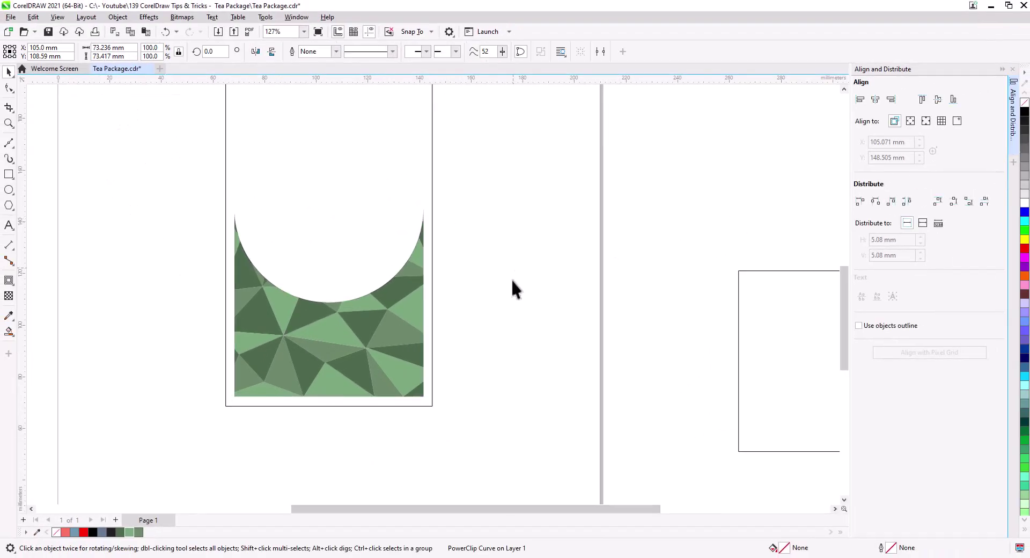
- Place a copy of the mint illustration over the top edge of the package front
scroll(479, 318, down, 2)
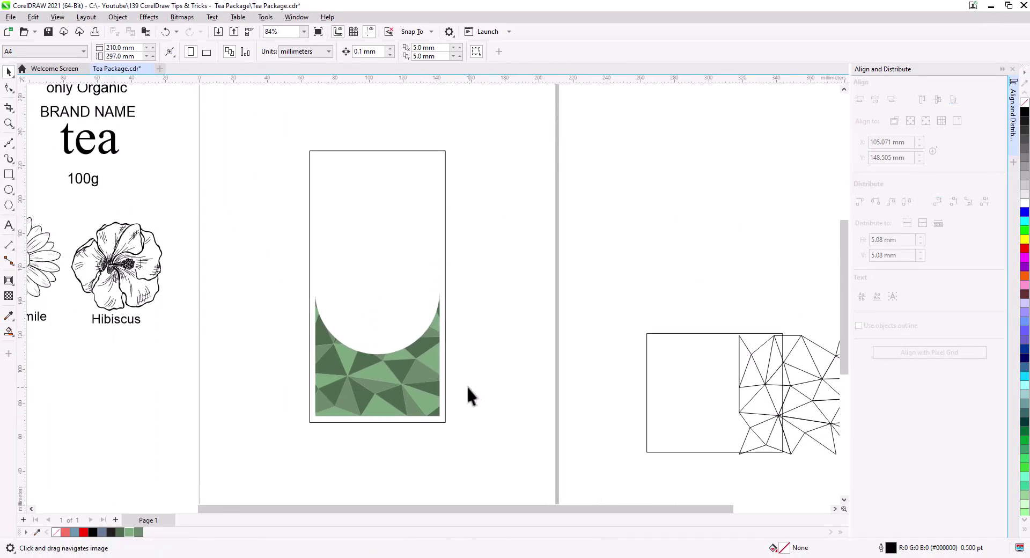
drag(225, 367, 364, 386)
mouse_move(65, 298)
mouse_down()
mouse_move(453, 271)
mouse_move(529, 186)
mouse_up()
click(536, 205)
- Place a copy of the Mint label inside the curve above the green mesh panel
click(53, 338)
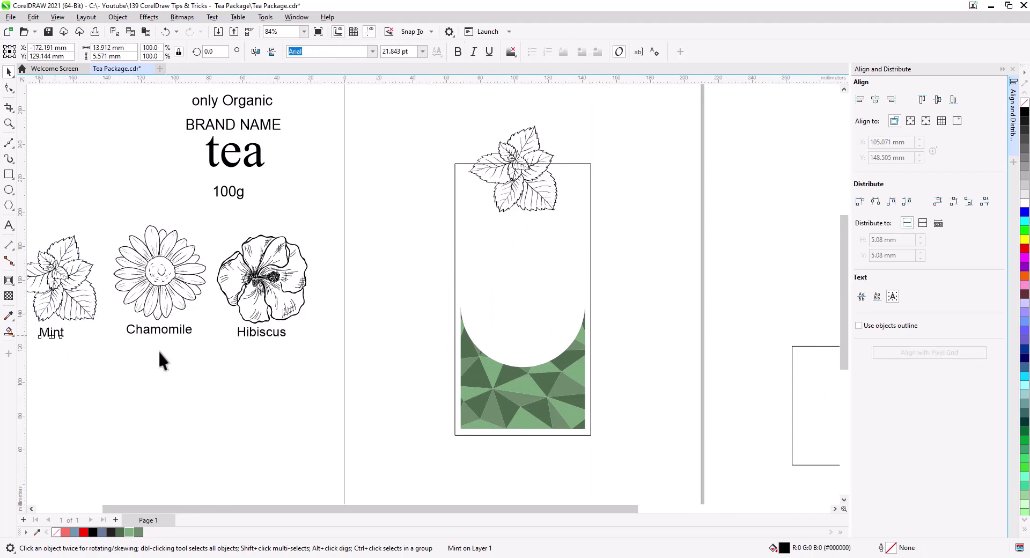
drag(527, 346, 531, 345)
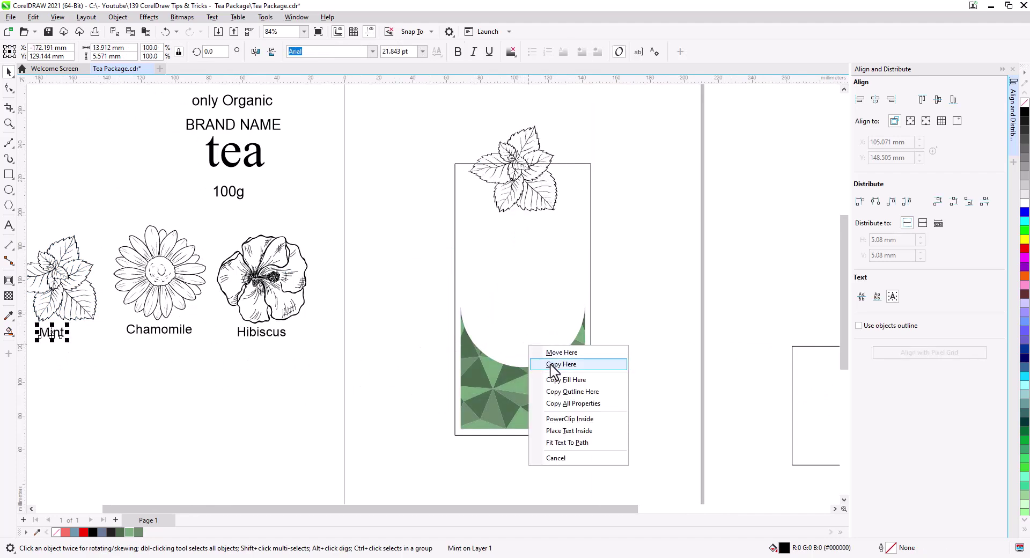
click(551, 365)
click(633, 305)
- Place a copy of the only Organic, BRAND NAME, tea and 100g texts beside the package front
drag(332, 225, 331, 259)
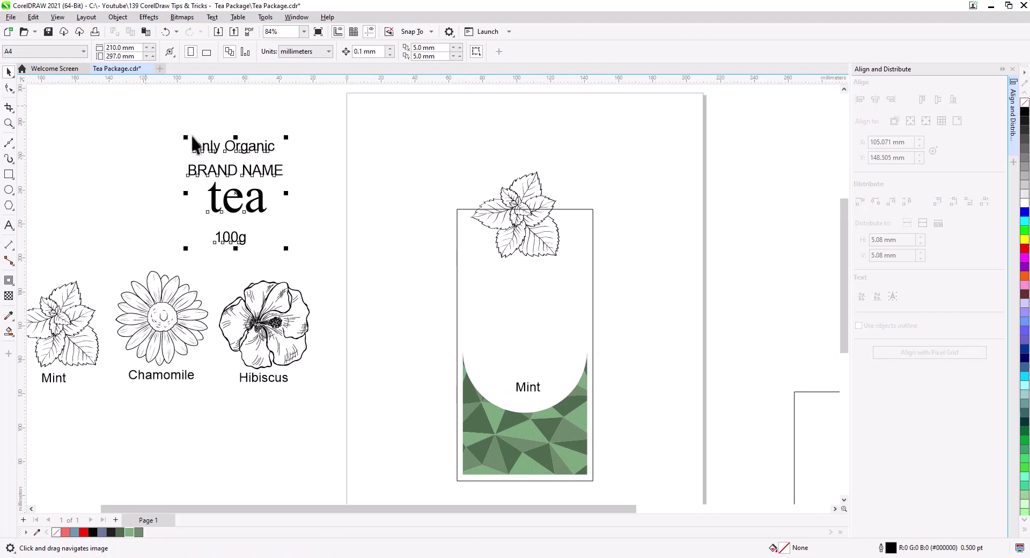
drag(233, 173, 662, 308)
click(685, 324)
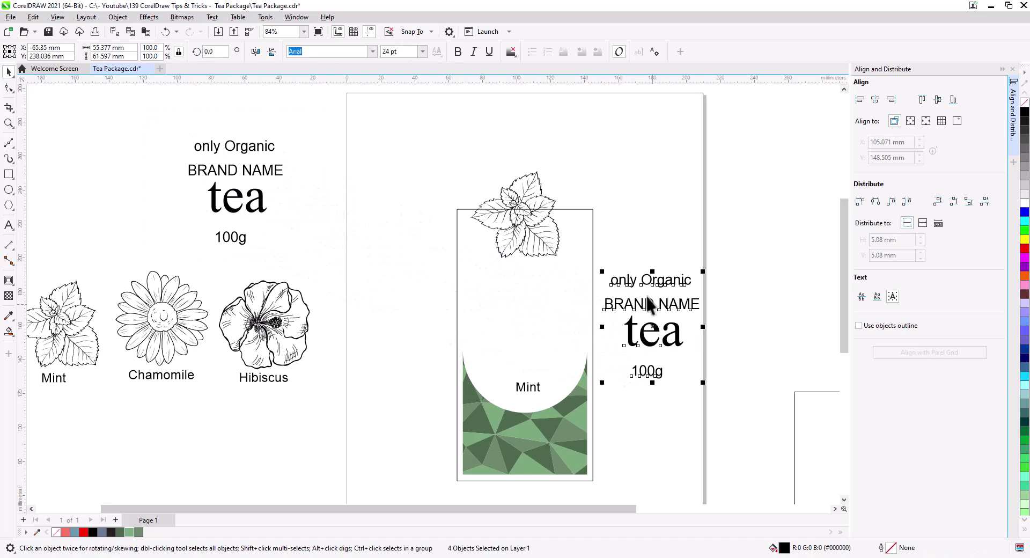
click(580, 249)
- Enlarge the copied mint illustration to about 90.2% and rotate it to about 41.1° over the package's top edge
scroll(543, 262, up, 5)
drag(552, 274, 661, 365)
click(531, 206)
scroll(606, 362, down, 1)
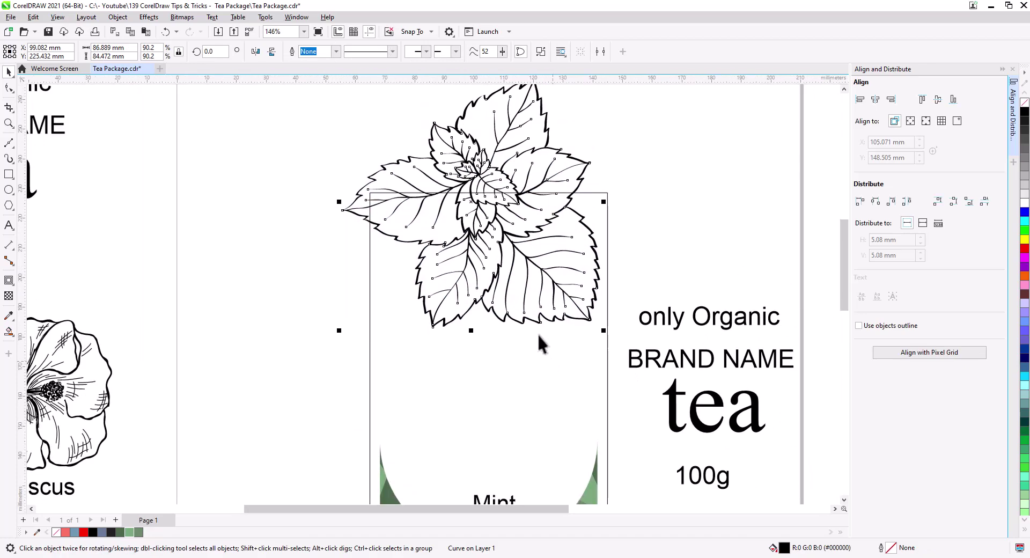
click(599, 343)
drag(613, 327, 648, 220)
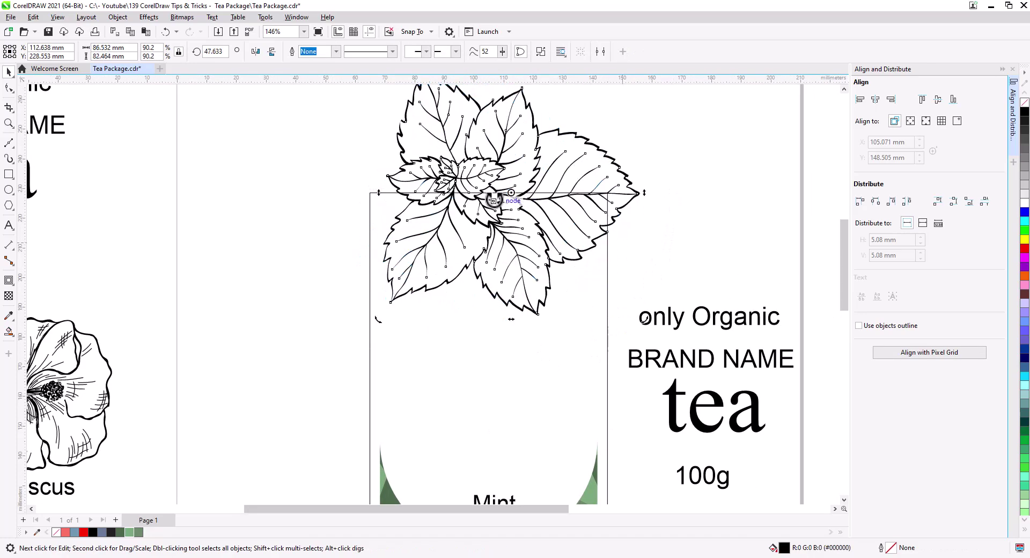
drag(491, 186, 471, 204)
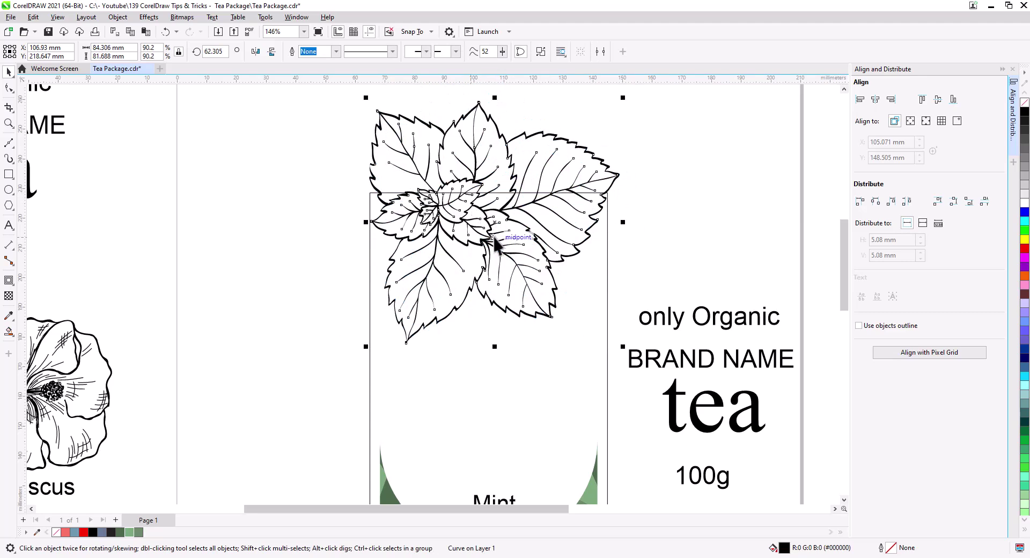
click(542, 256)
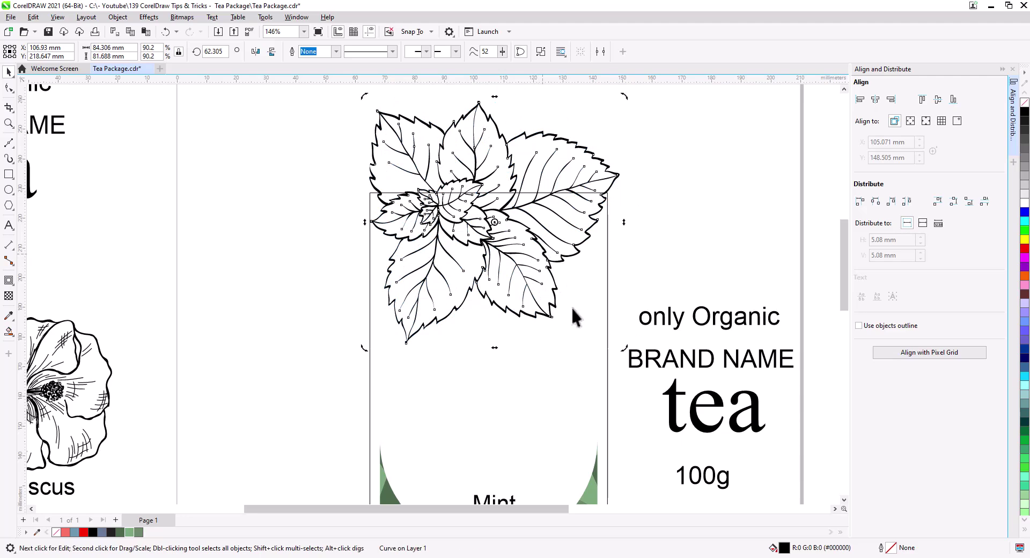
drag(624, 350, 579, 359)
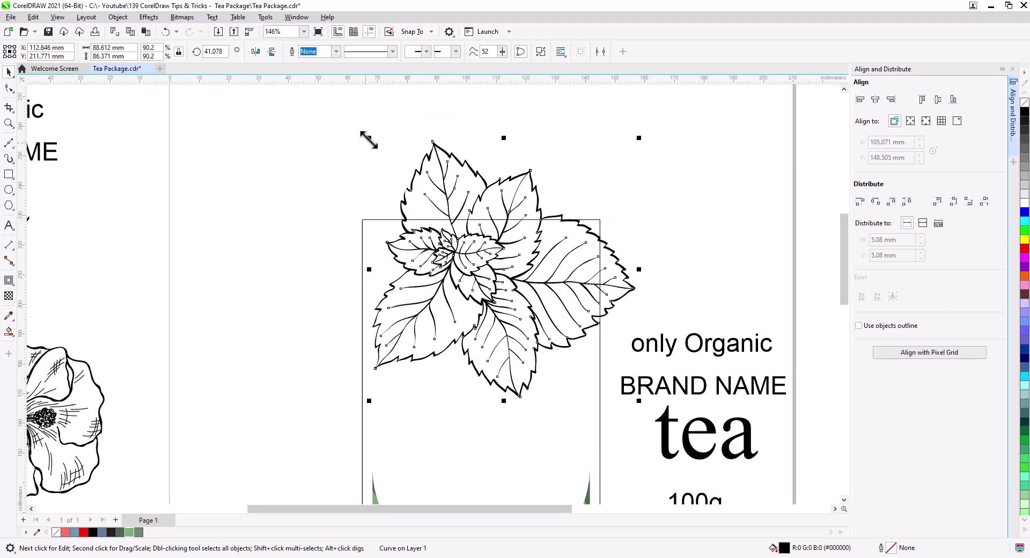
- Enlarge the mint illustration to about 97.9% and fill it with the dark green R77 G107 B78
drag(369, 139, 344, 113)
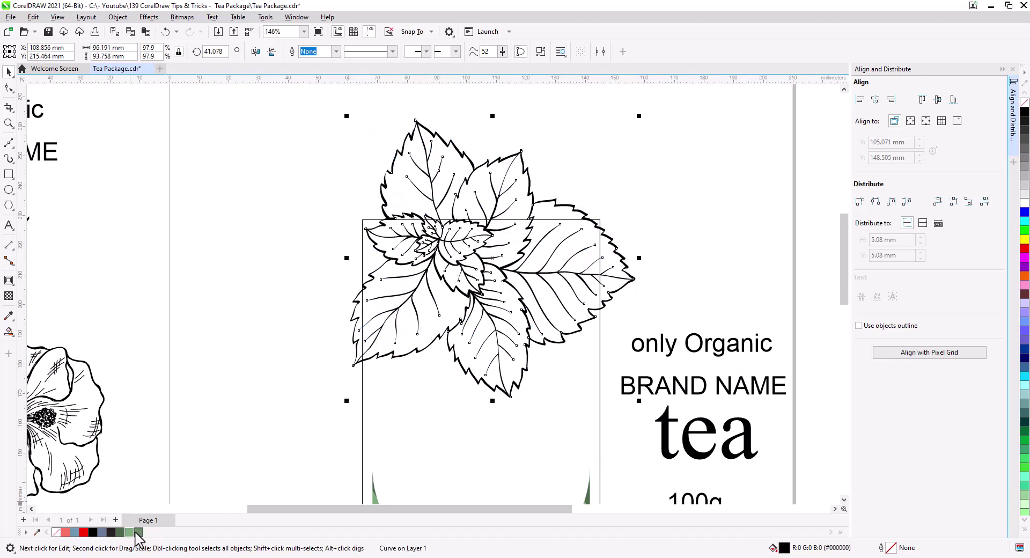
right_click(119, 532)
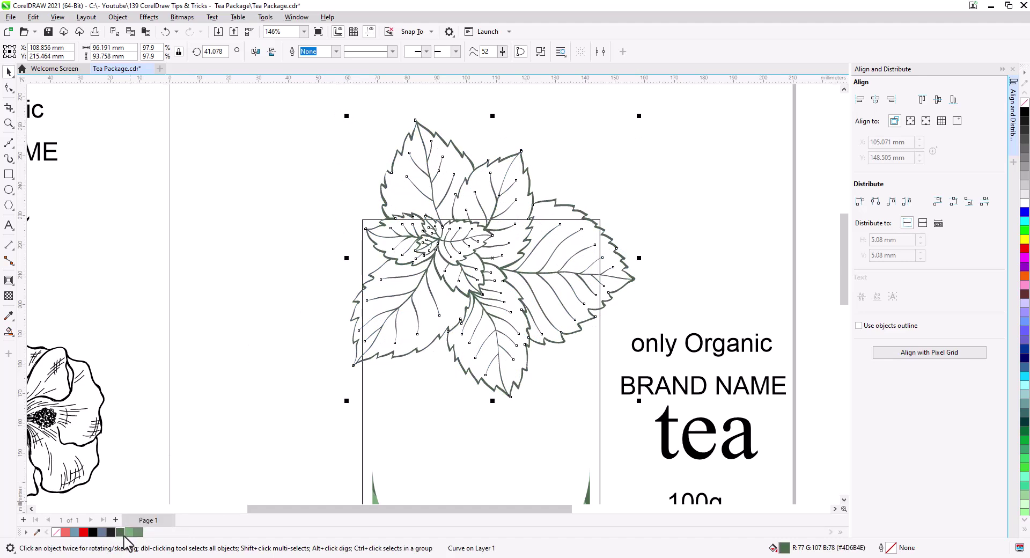
- Move the mint illustration further up, scale it down to about 85.5% and position it across the package's top edge
scroll(253, 446, down, 1)
drag(279, 447, 287, 367)
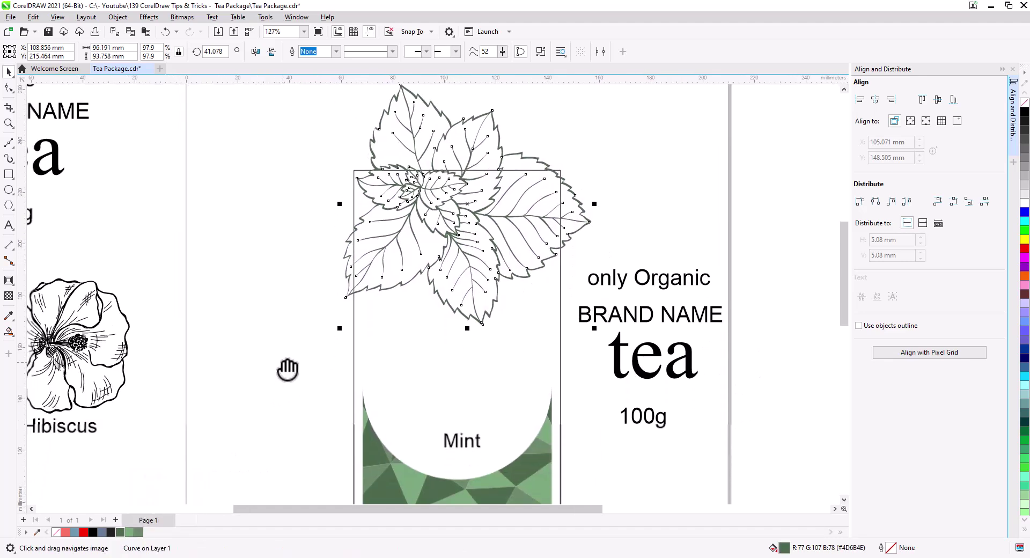
scroll(316, 362, up, 1)
drag(481, 201, 481, 166)
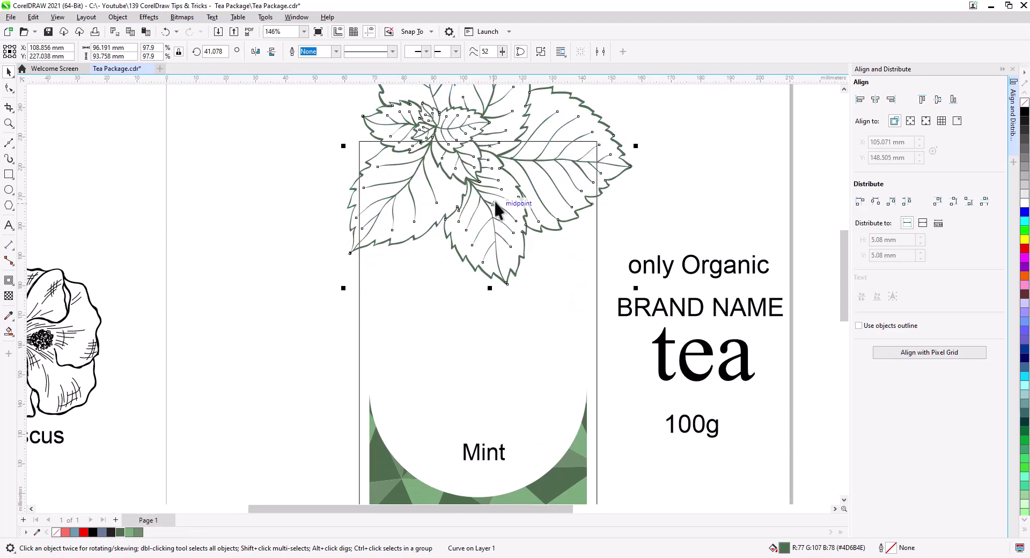
drag(502, 199, 494, 278)
click(616, 251)
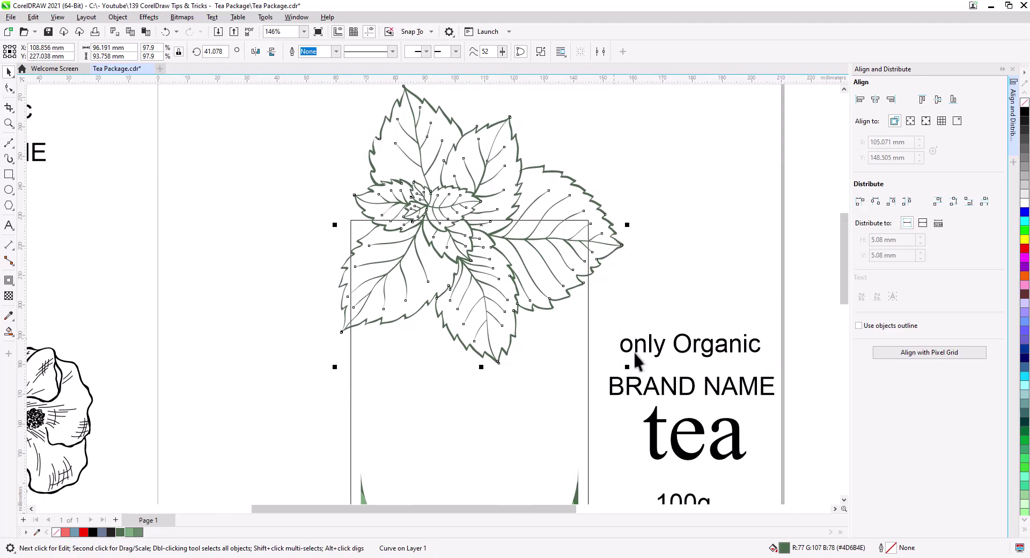
drag(626, 366, 603, 341)
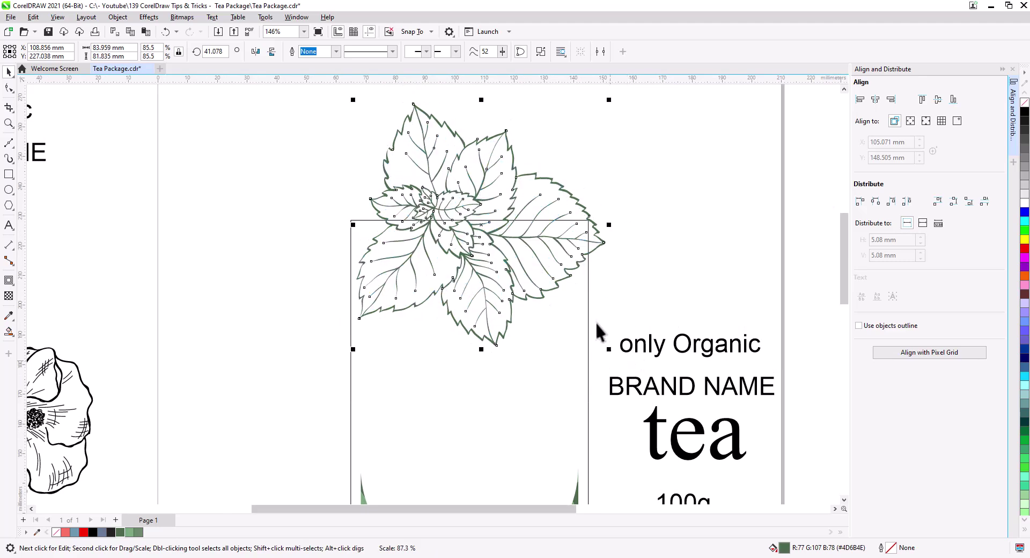
drag(593, 236, 589, 245)
- PowerClip the mint illustration inside the package rectangle
drag(583, 342, 575, 244)
drag(537, 197, 537, 206)
right_click(537, 207)
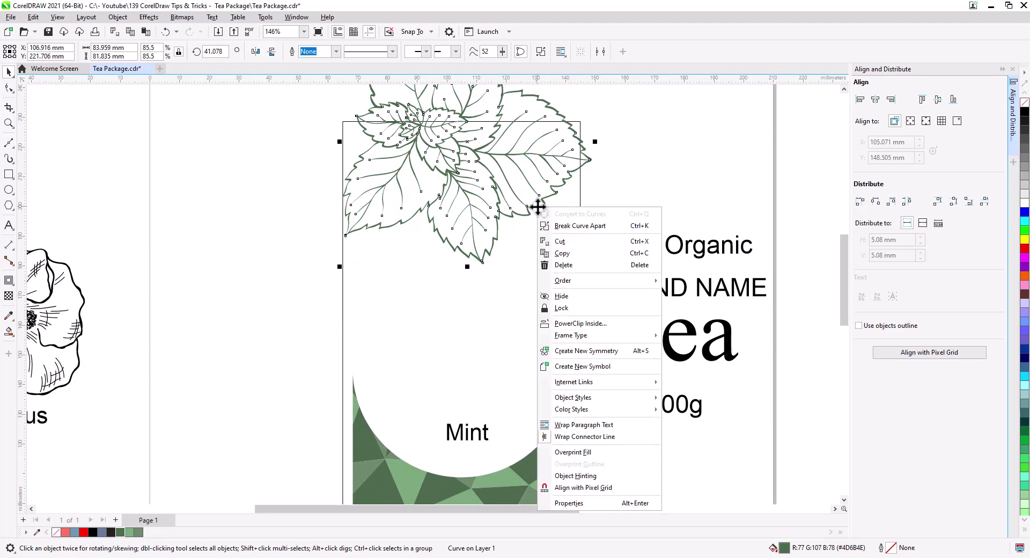
click(585, 323)
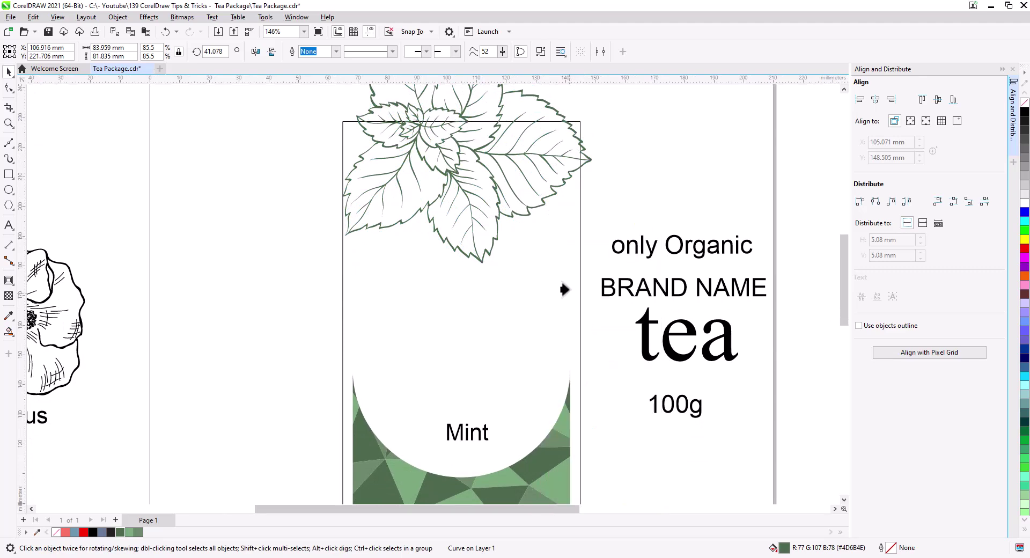
click(563, 266)
- Move the copied tea text to the empty area on the package's other side and set its font to Great Vibes
scroll(616, 230, down, 2)
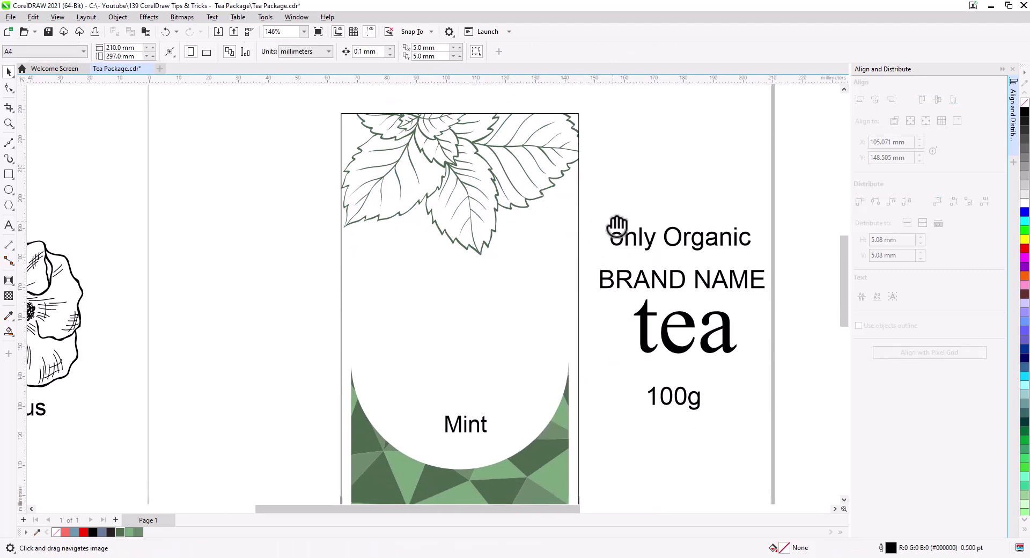
drag(629, 318, 217, 269)
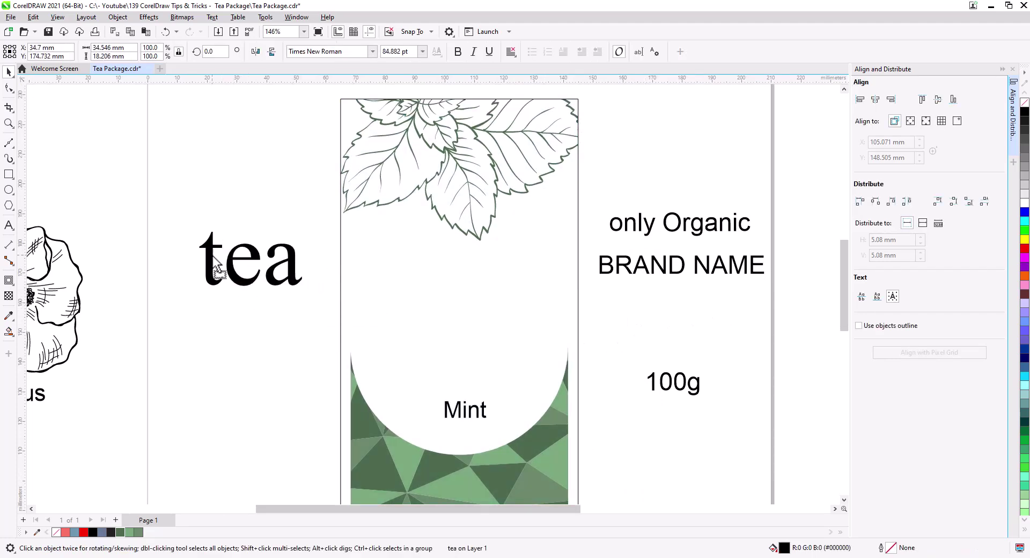
scroll(228, 267, up, 4)
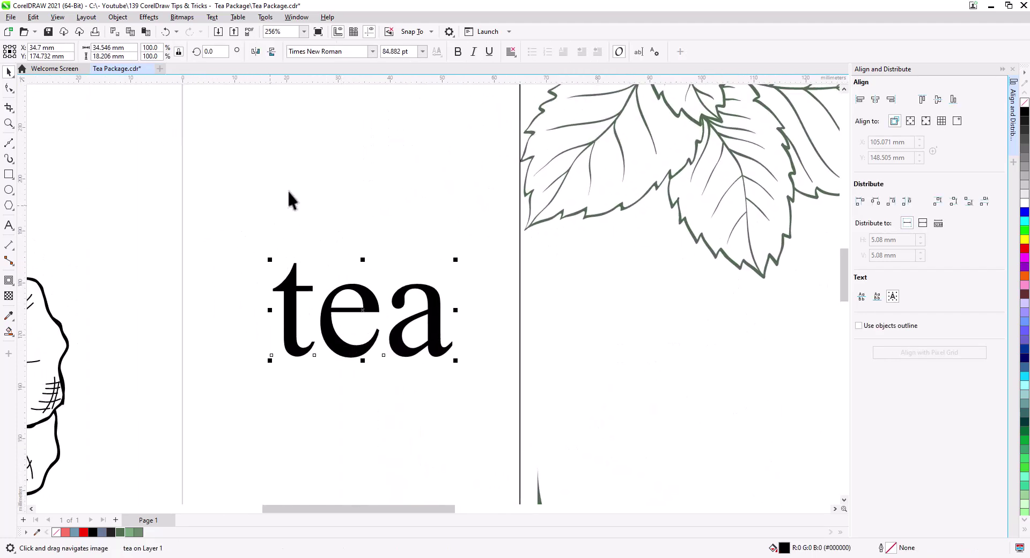
click(372, 51)
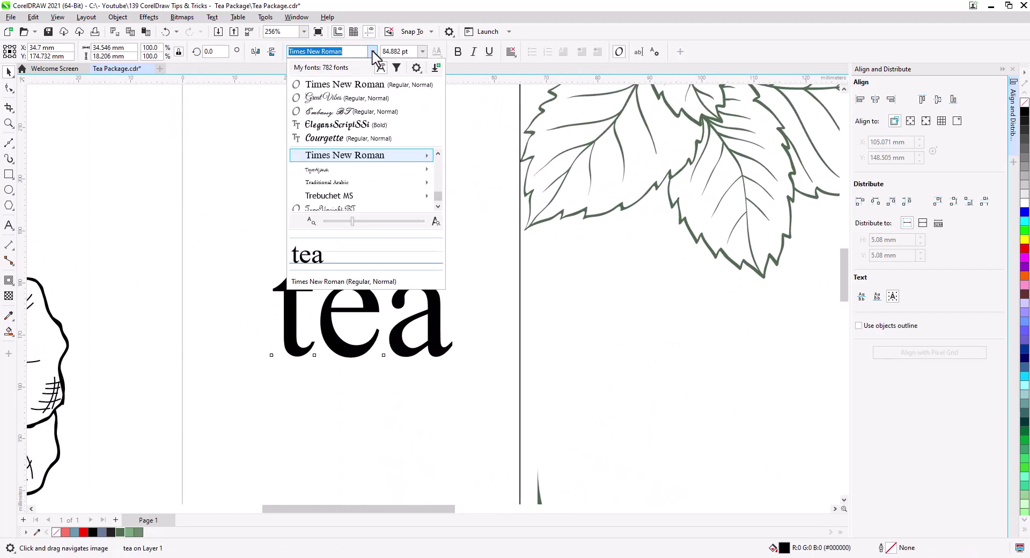
click(357, 100)
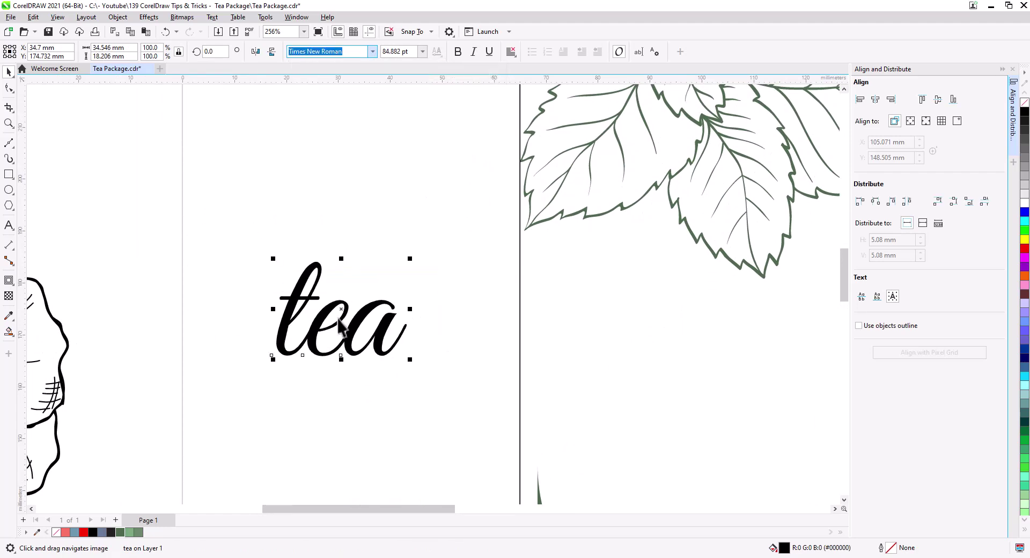
- Weld the overlapping letters of the tea text into one curve
scroll(341, 338, up, 8)
scroll(394, 339, up, 1)
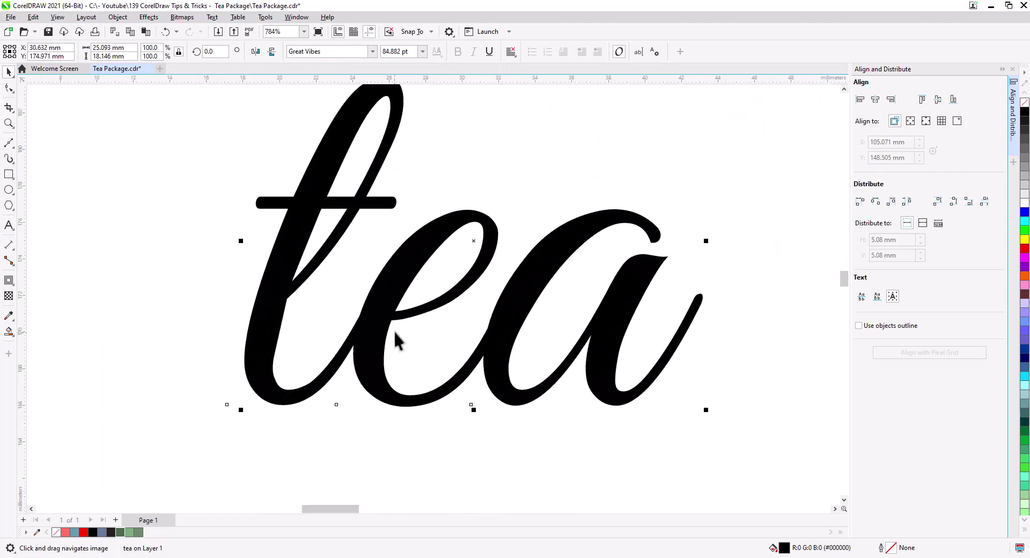
click(116, 17)
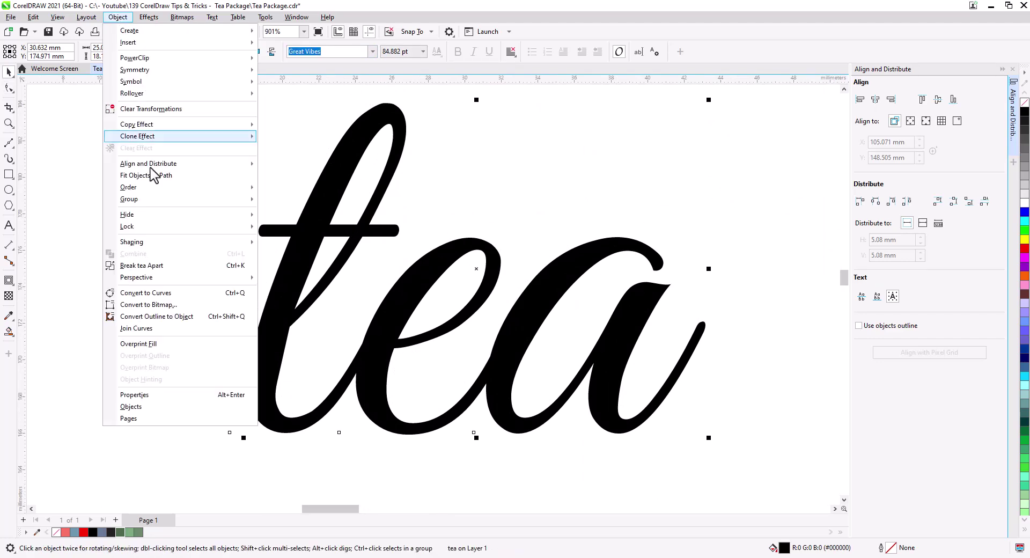
mouse_move(181, 244)
click(301, 247)
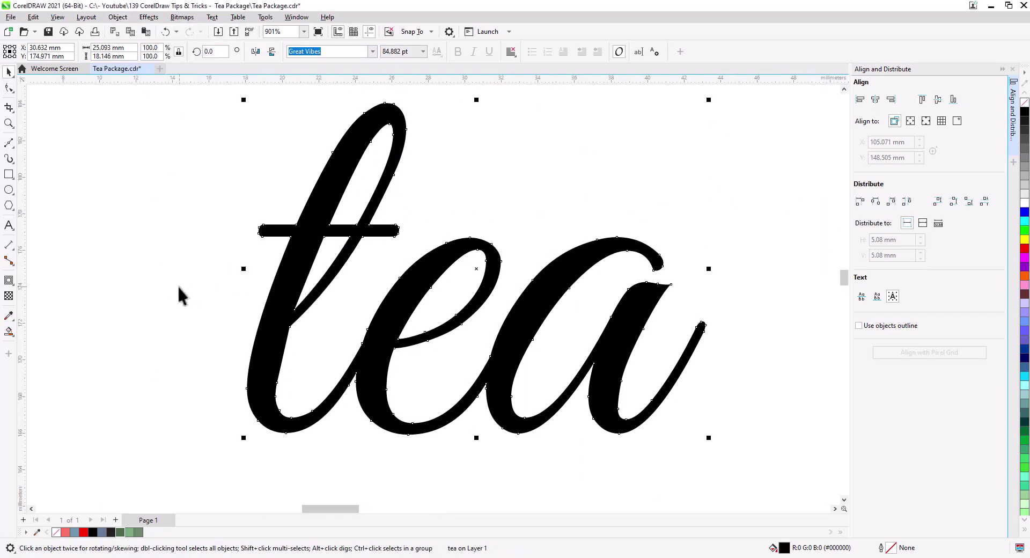
click(178, 285)
drag(316, 303, 288, 308)
click(370, 318)
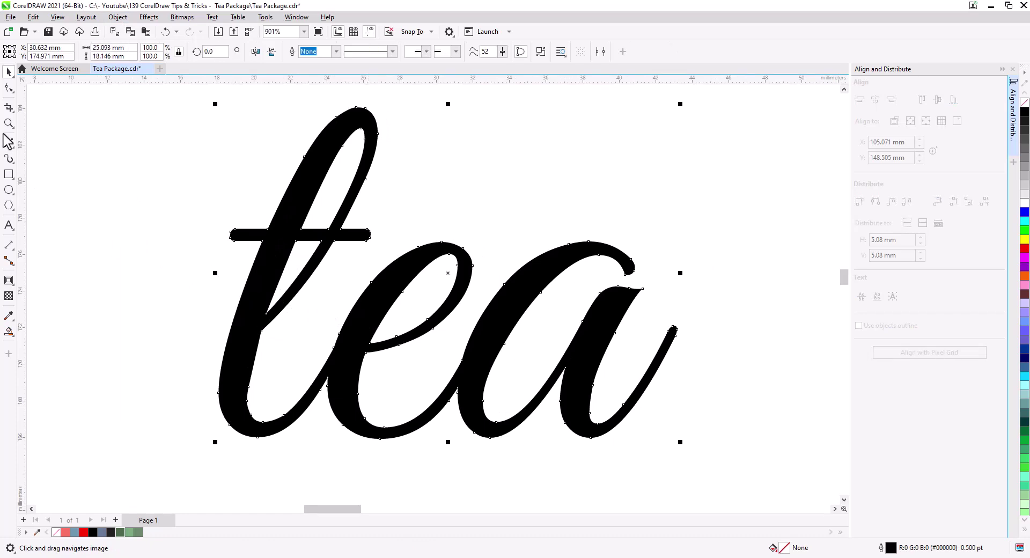
- Edit the welded curve with the Shape tool and delete the surplus nodes along the lower stroke of the e's loop
click(9, 88)
click(369, 345)
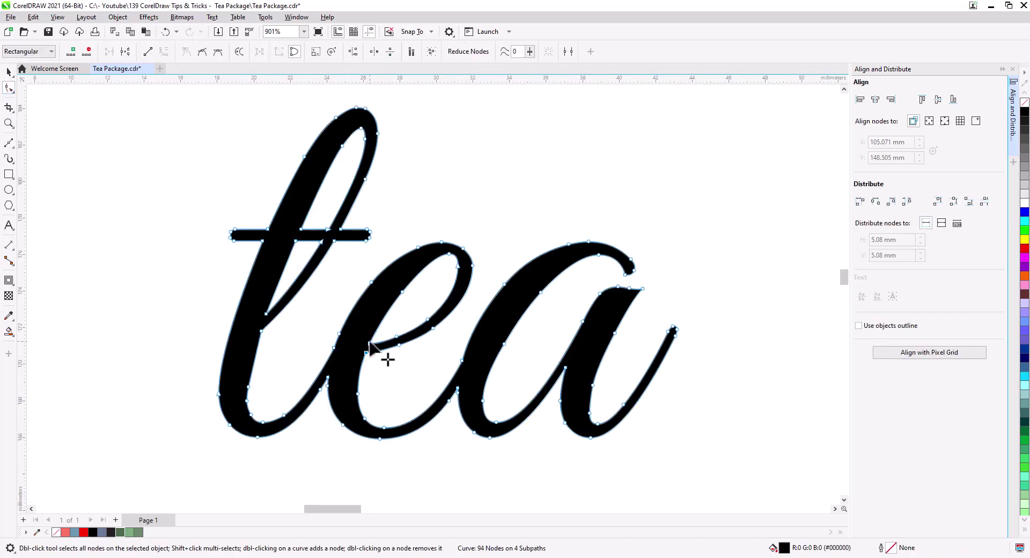
drag(369, 345, 382, 321)
drag(415, 354, 392, 327)
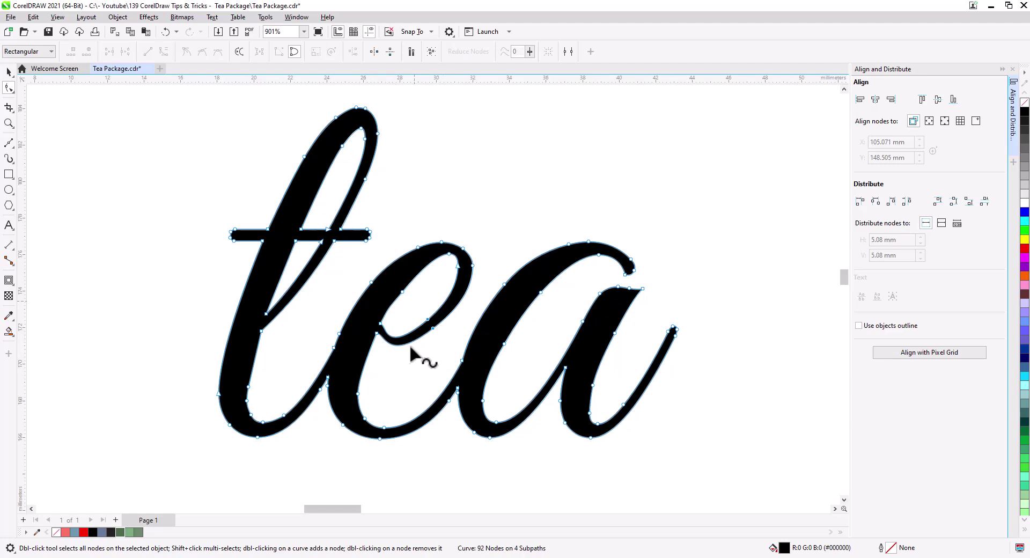
key(Delete)
mouse_move(404, 355)
mouse_down()
mouse_move(454, 393)
mouse_move(432, 415)
mouse_move(439, 427)
mouse_up()
scroll(403, 382, up, 3)
scroll(431, 417, down, 2)
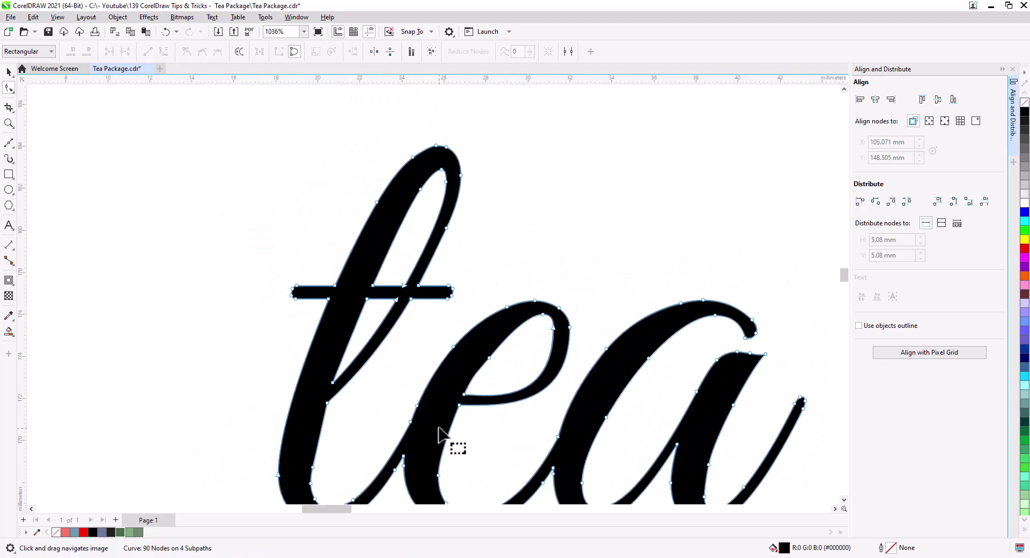
- Delete the nodes of the t's upper inner loop and of the small opening below its crossbar
drag(413, 167, 472, 236)
key(Delete)
drag(436, 268, 362, 303)
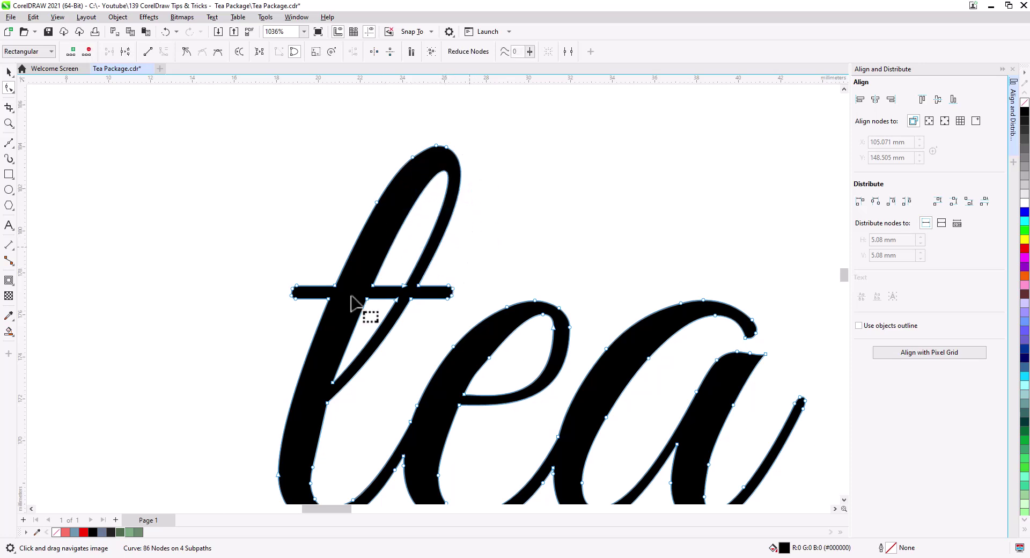
key(Delete)
drag(322, 369, 351, 385)
key(Delete)
- Delete the t's crossbar nodes and the surplus nodes along its stem to leave a plain stroke
mouse_move(463, 272)
mouse_down()
mouse_move(412, 333)
mouse_move(281, 327)
mouse_up()
key(Delete)
mouse_move(357, 418)
mouse_down()
mouse_move(372, 384)
mouse_move(330, 354)
mouse_up()
key(Delete)
click(391, 168)
mouse_move(307, 299)
mouse_down()
mouse_move(368, 196)
mouse_move(295, 230)
mouse_move(348, 285)
mouse_move(298, 332)
mouse_up()
drag(377, 158, 403, 212)
key(Delete)
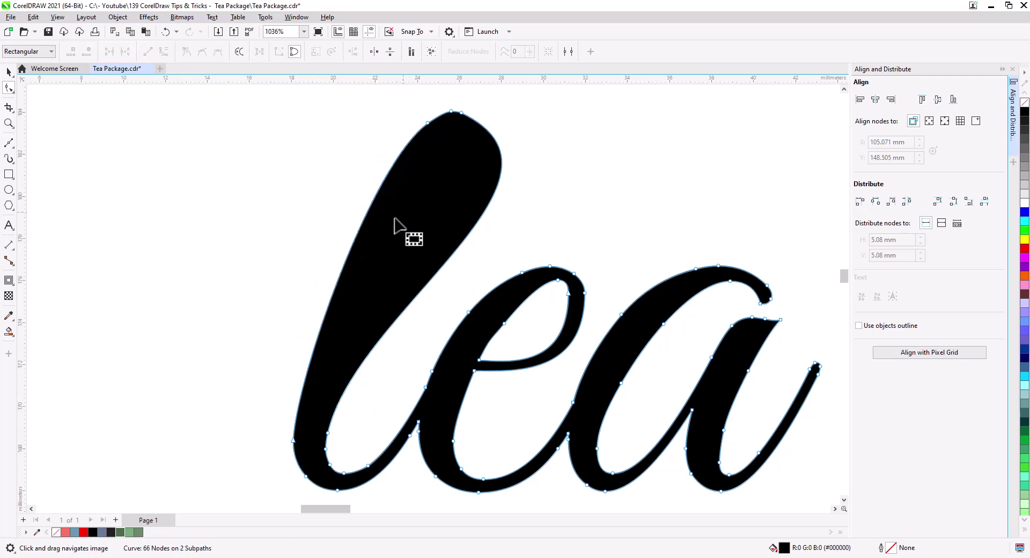
- Reshape the top of the t into a narrow slanted tip and bend its inner edge into a slim stem
click(461, 113)
mouse_move(596, 178)
mouse_down()
mouse_move(369, 307)
mouse_move(452, 330)
mouse_move(449, 316)
mouse_up()
click(482, 131)
drag(420, 170, 415, 233)
drag(474, 305, 506, 289)
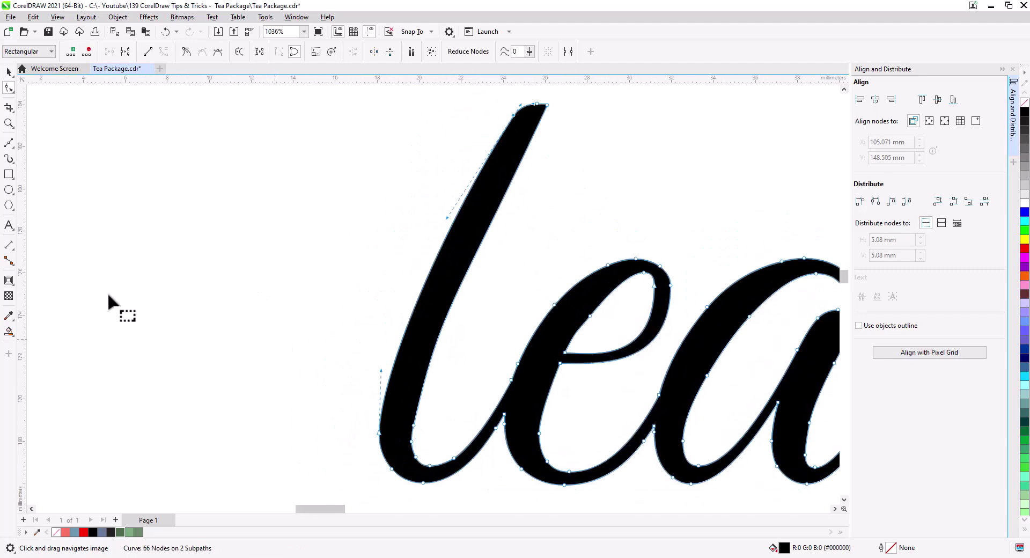
- Draw a Freehand curve with smoothing 100, about 21 × 5 mm, sweeping from the e's loop across the t's stem and out to the left
click(8, 142)
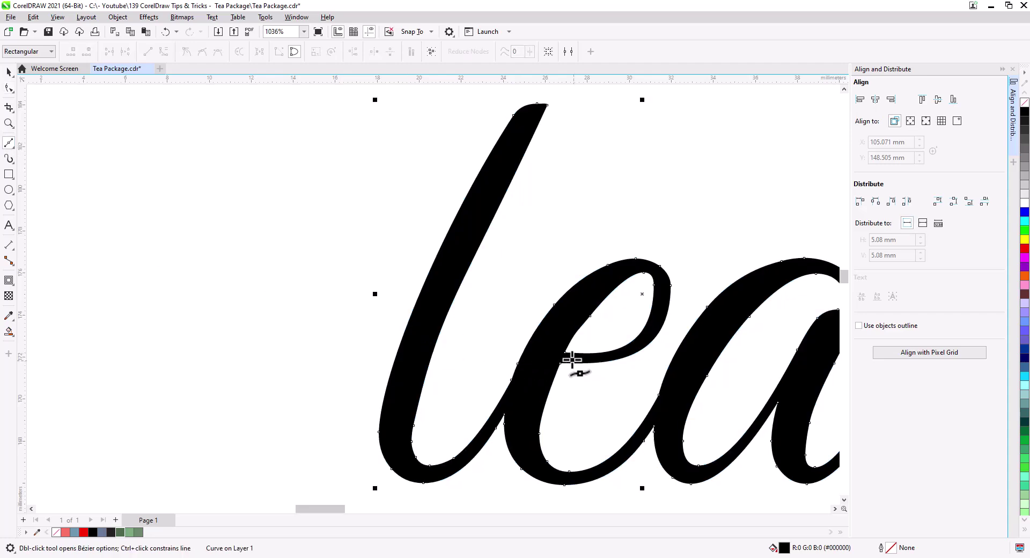
click(14, 147)
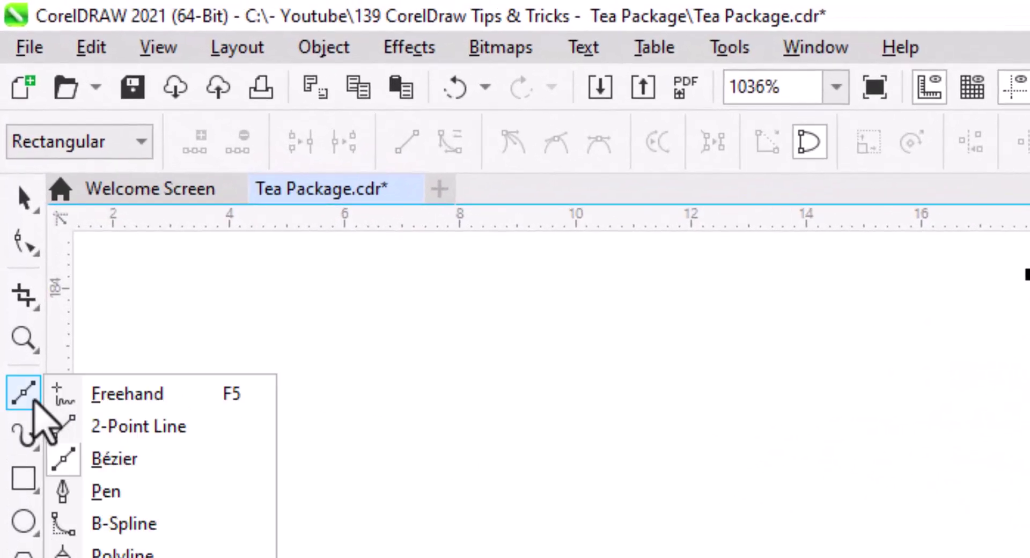
click(123, 396)
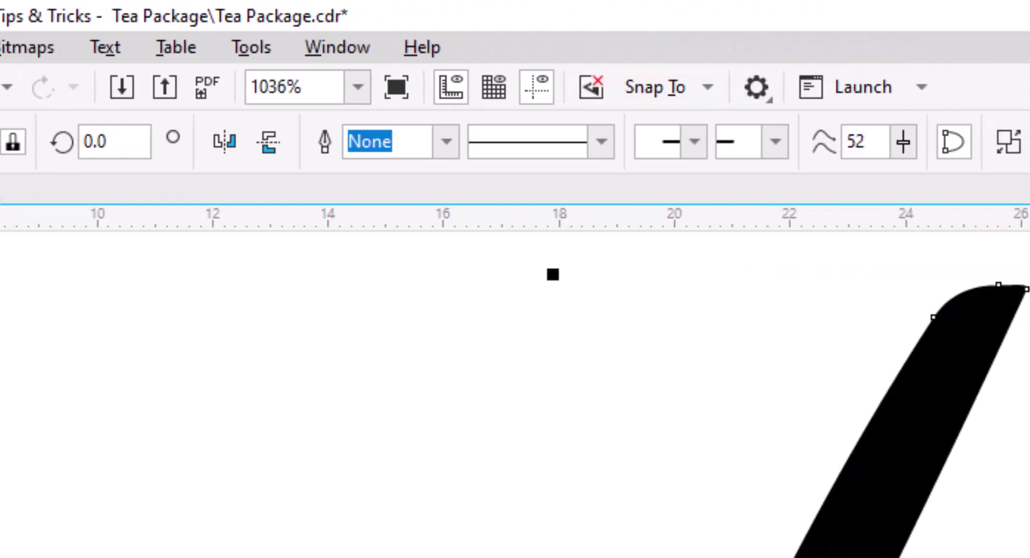
click(898, 141)
drag(894, 177, 976, 179)
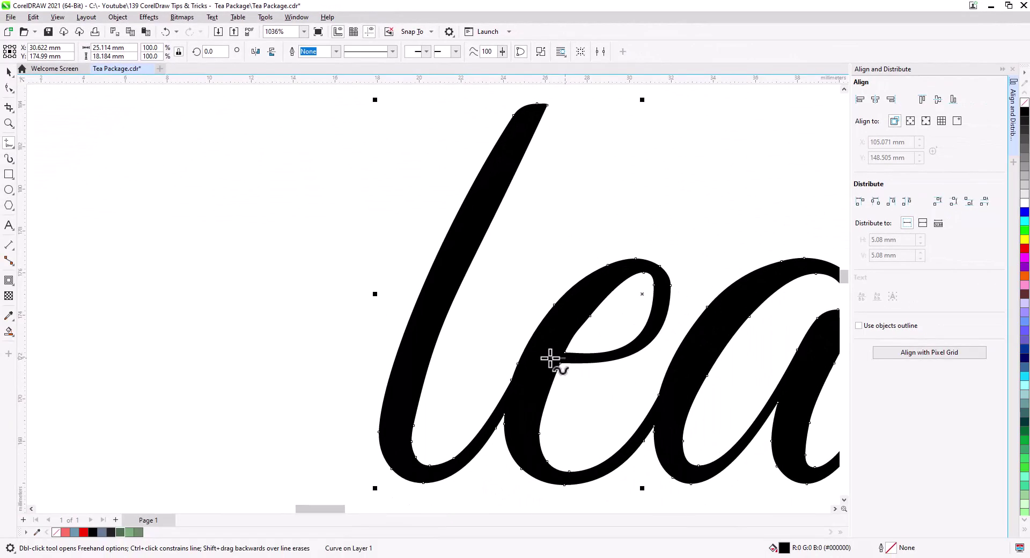
drag(159, 264, 126, 274)
- Shift the new crossbar curve slightly to line up with the e's lower loop stroke and set its outline width to 2.0 pt
click(9, 71)
click(336, 51)
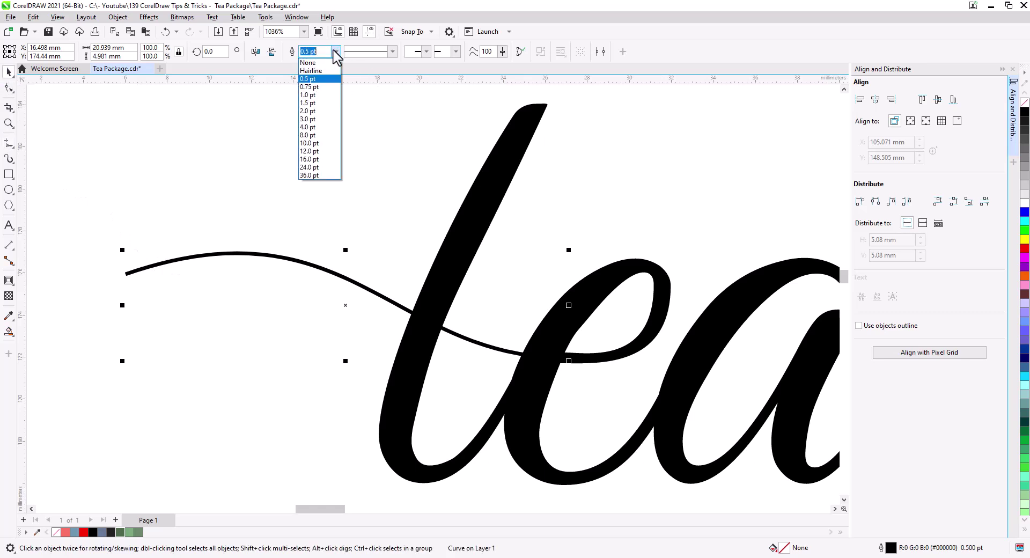
click(316, 119)
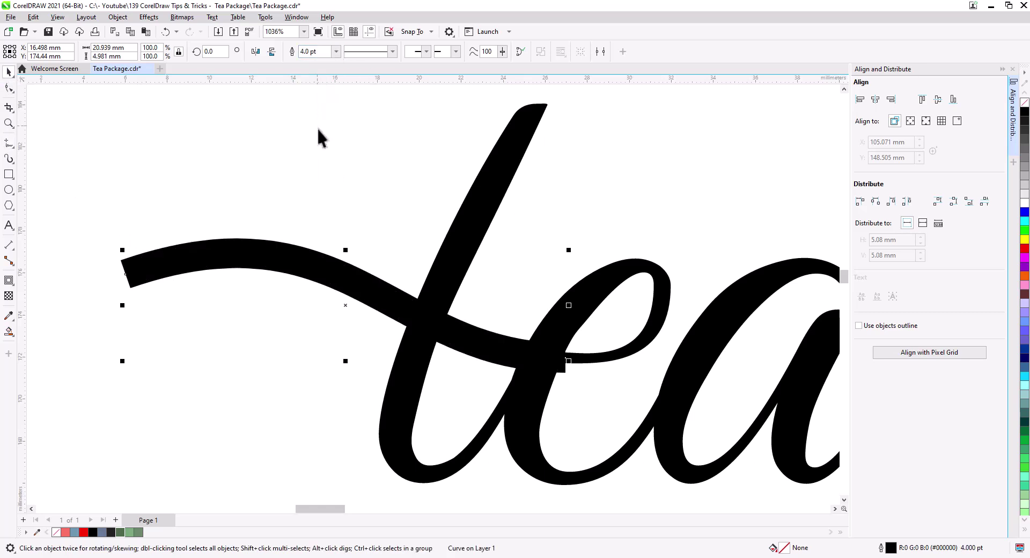
click(336, 52)
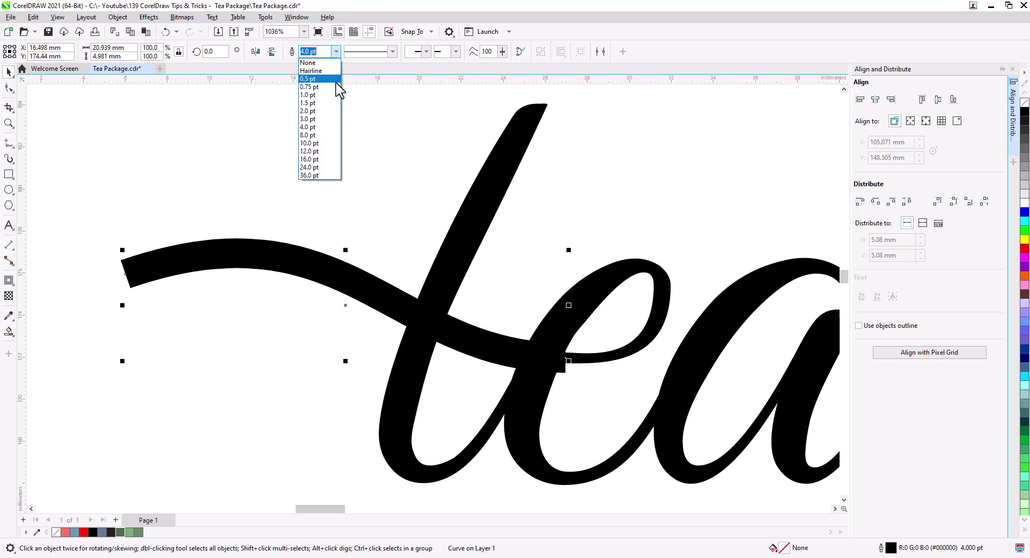
click(325, 119)
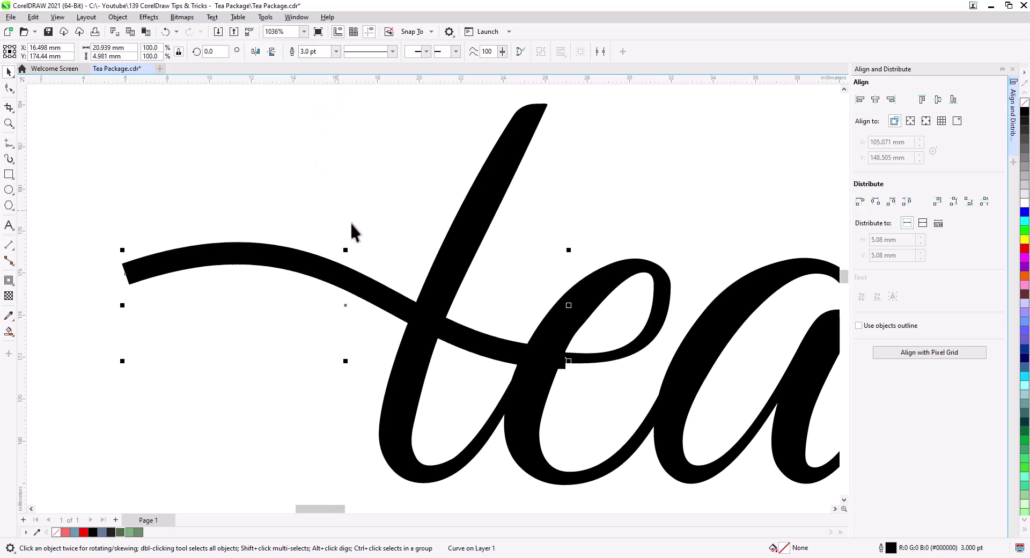
click(510, 361)
drag(507, 355, 516, 354)
click(335, 51)
click(327, 130)
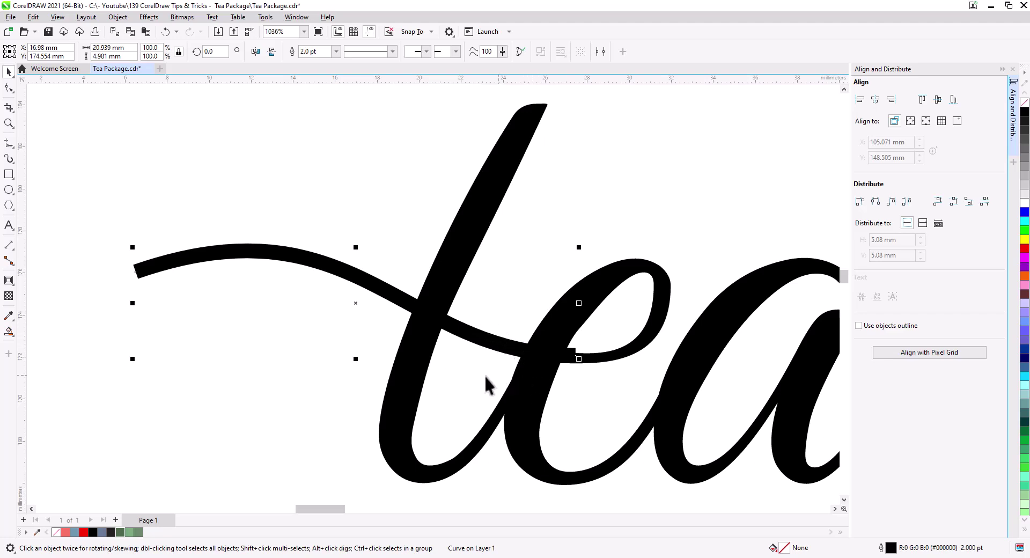
- Convert the crossbar's outline to an object and lower its upper end node to match the thickness of the e's loop stroke
click(118, 18)
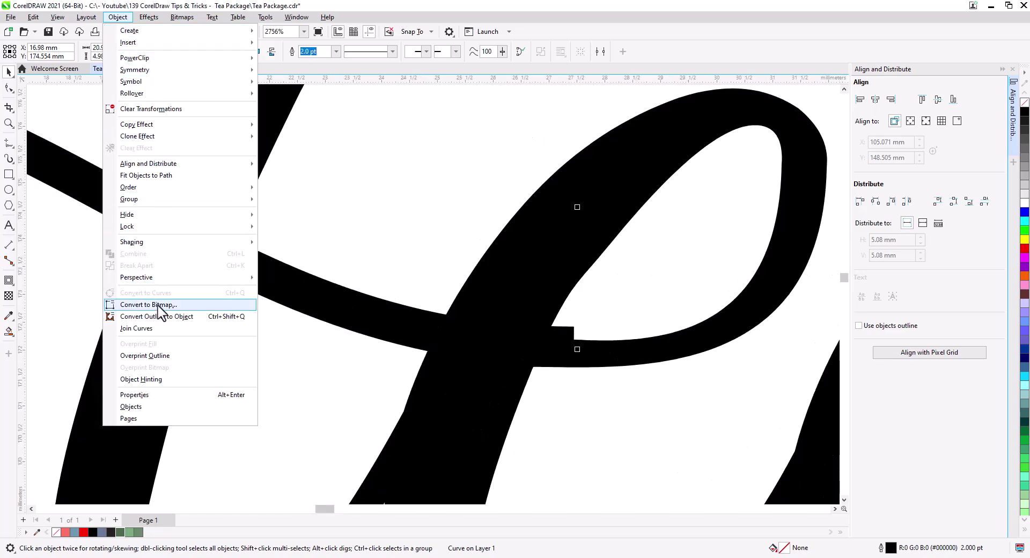
click(163, 318)
click(9, 88)
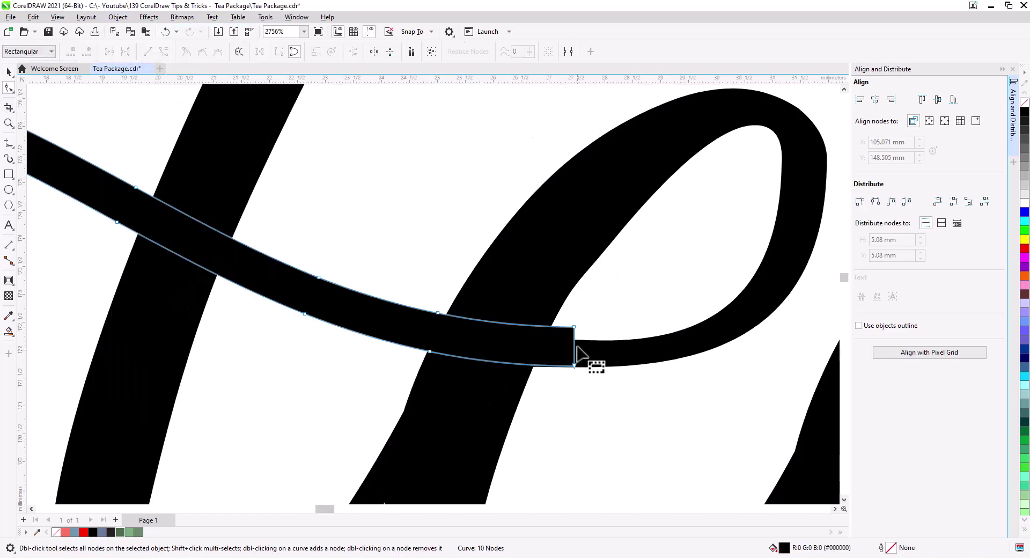
click(575, 327)
drag(573, 339, 574, 339)
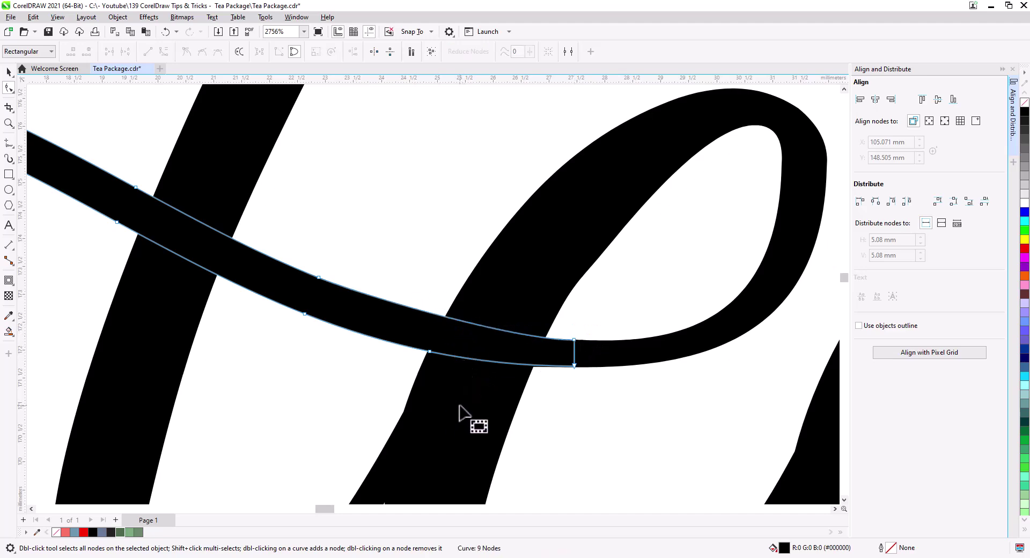
- Widen the crossbar's free left end by moving its lower corner node down, so the stroke tapers towards the t
scroll(464, 417, down, 5)
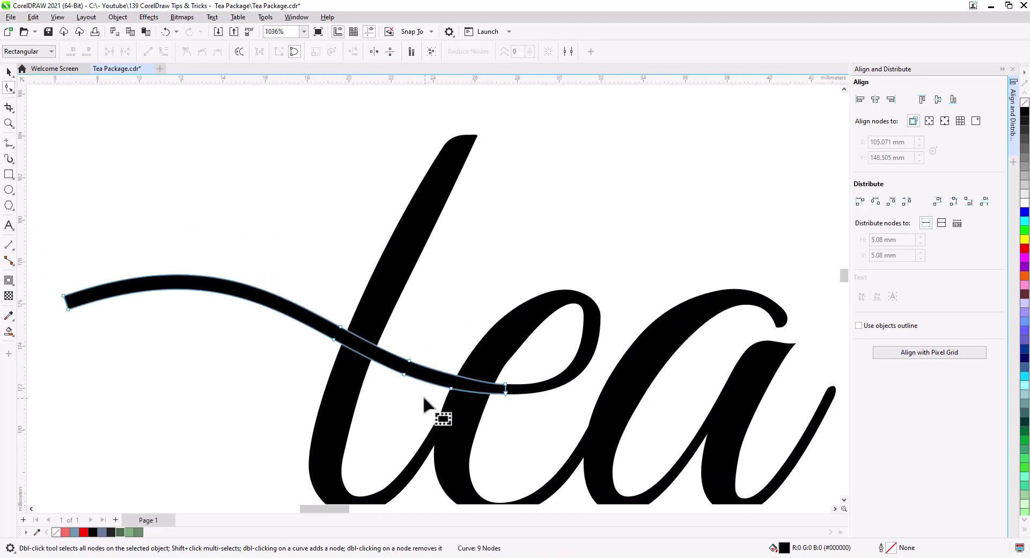
drag(400, 406, 467, 409)
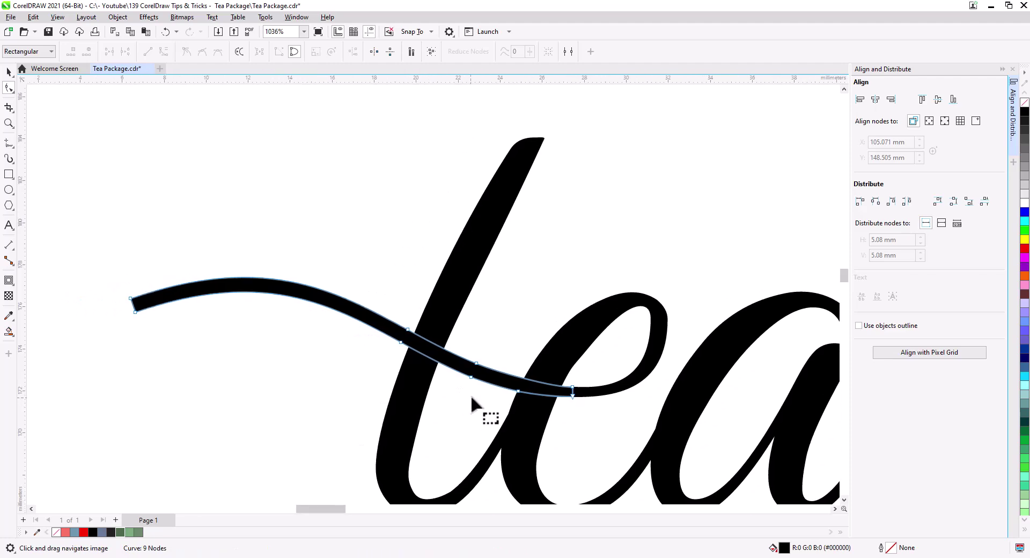
scroll(147, 314, up, 3)
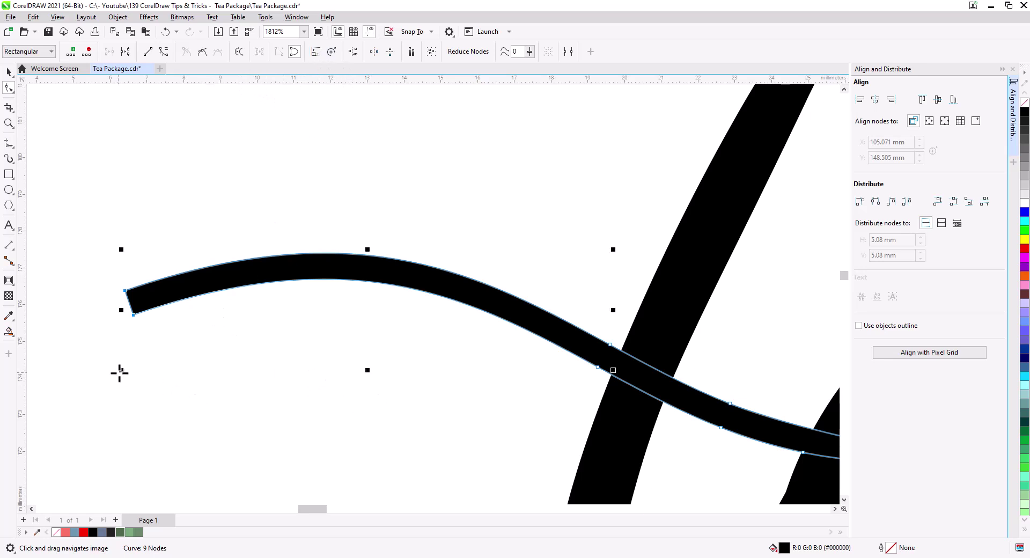
drag(121, 371, 89, 462)
click(103, 316)
drag(104, 316, 110, 376)
scroll(214, 397, down, 3)
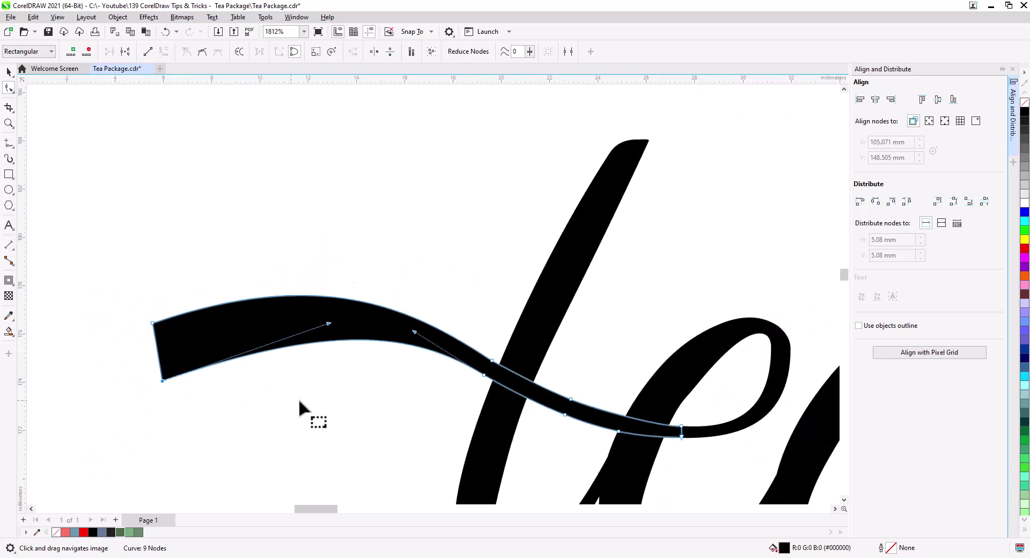
- Round off the crossbar's thick left end with curve handles and make its two end nodes smooth
drag(242, 209, 289, 281)
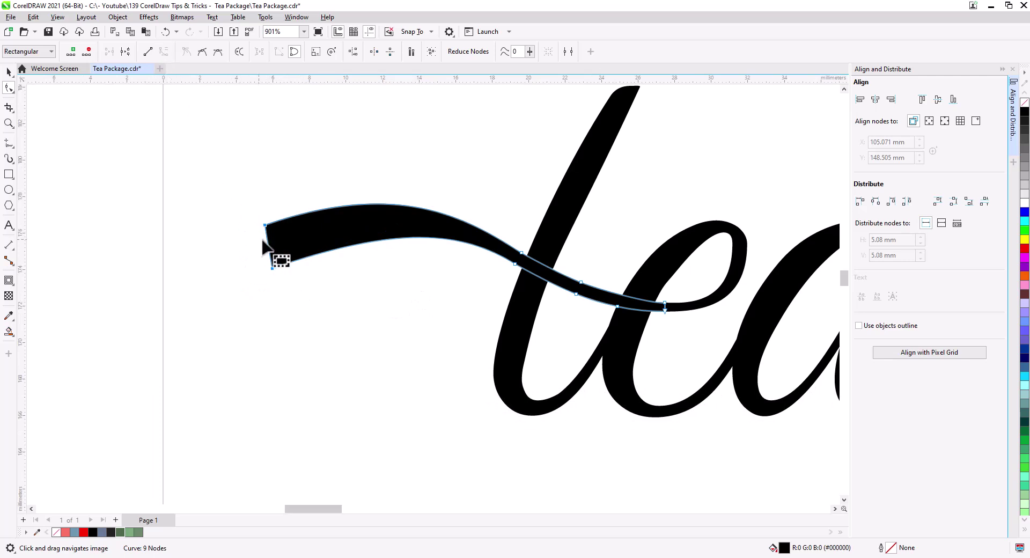
drag(266, 239, 247, 278)
drag(247, 238, 242, 233)
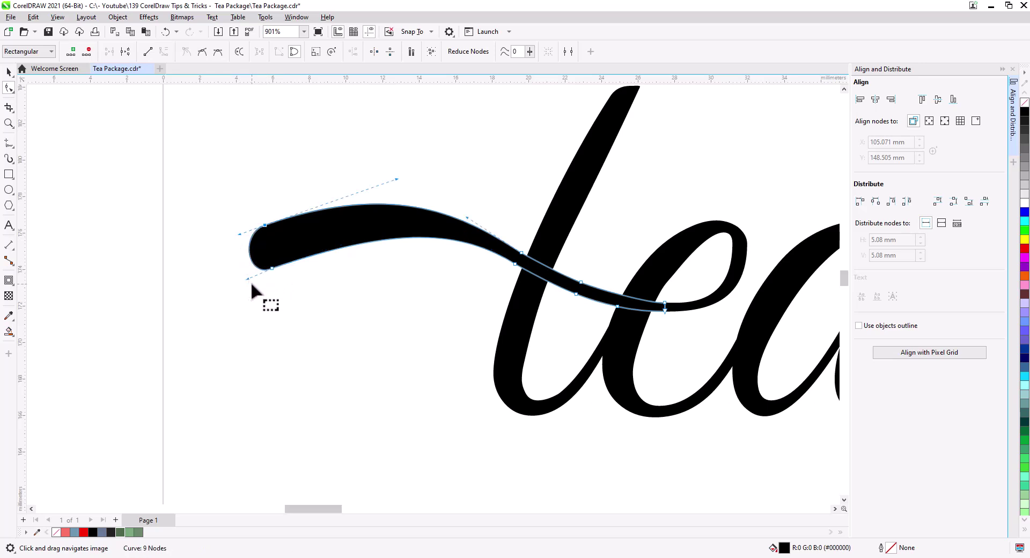
drag(247, 279, 252, 279)
drag(243, 195, 282, 279)
click(201, 52)
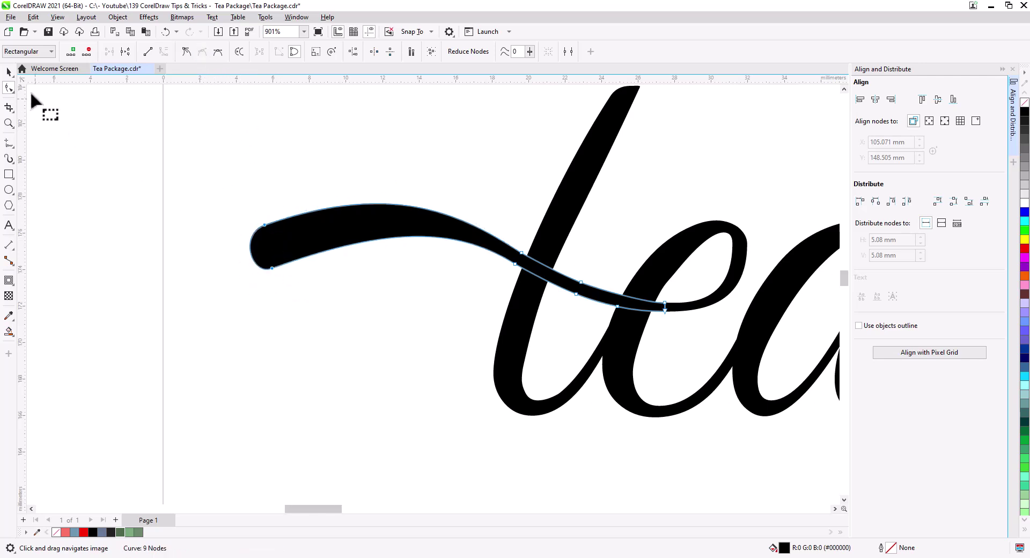
- Copy the crossbar to the right, mirror the copy horizontally and place its thin end at the top of the a
click(8, 73)
click(325, 349)
scroll(338, 348, down, 2)
drag(370, 370, 259, 387)
drag(252, 311, 476, 298)
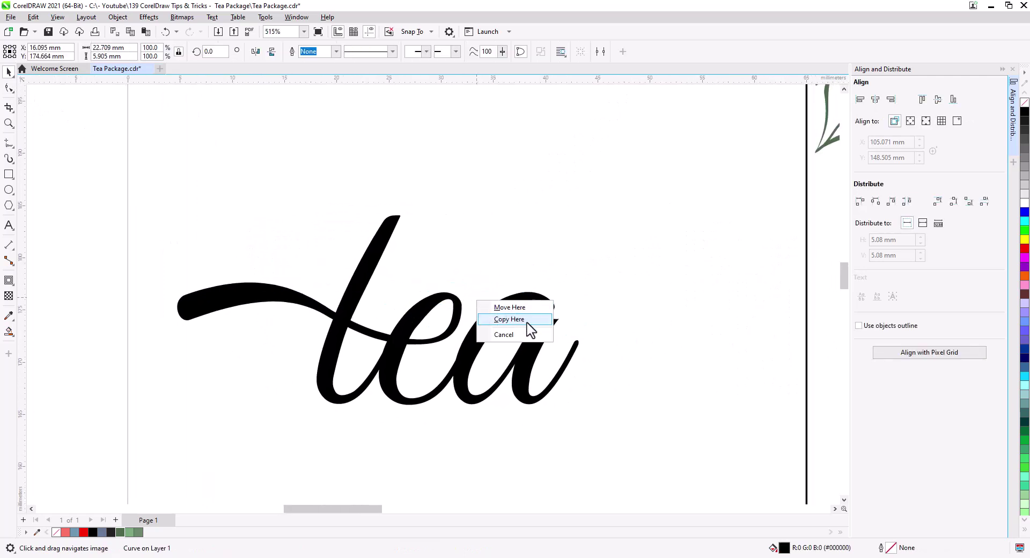
click(523, 324)
click(255, 51)
click(271, 51)
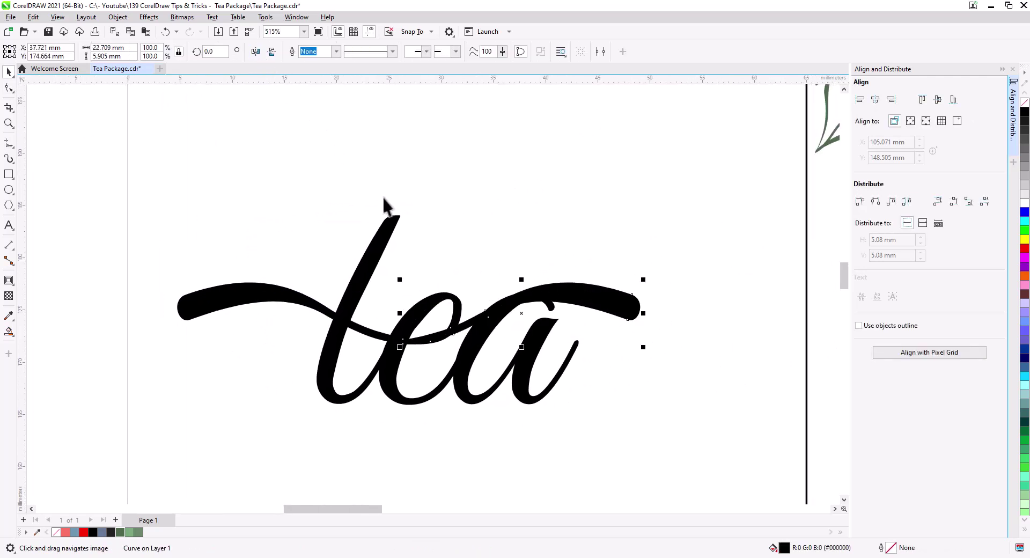
drag(541, 297, 654, 261)
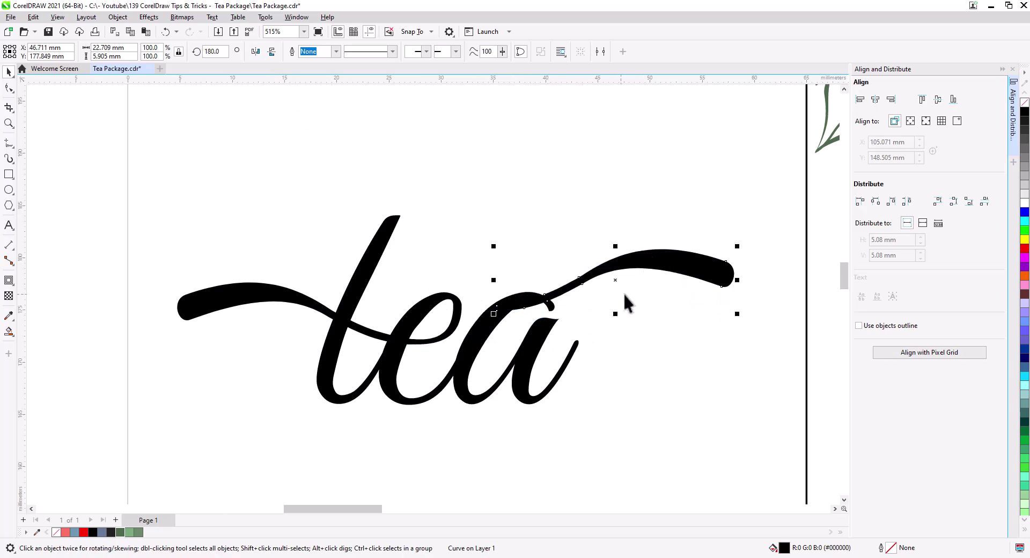
- Rotate the copied stroke to about 162.9°, scale it to 73.2% and move it back onto the top of the a
click(684, 266)
drag(737, 314, 732, 357)
click(656, 287)
drag(619, 268, 634, 288)
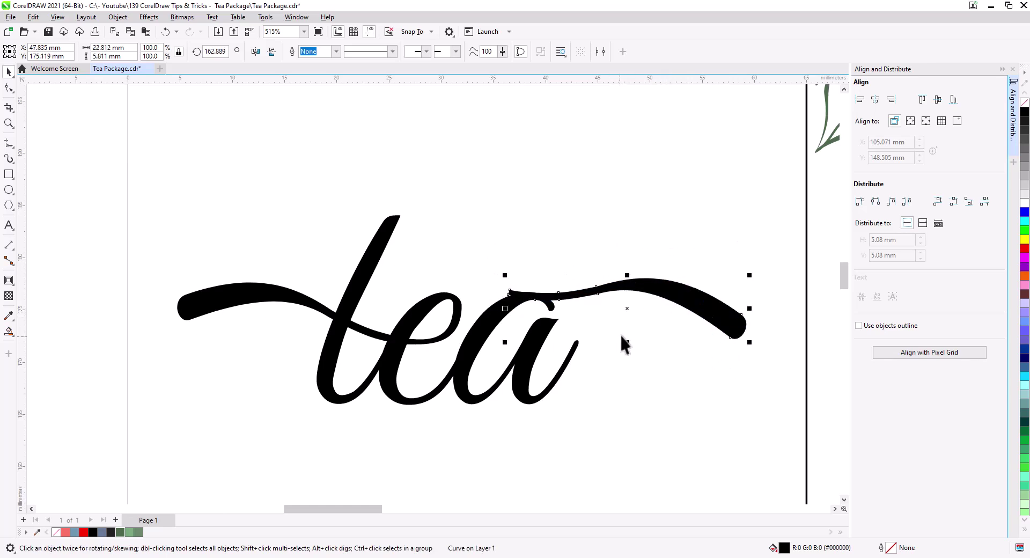
scroll(616, 324, up, 3)
scroll(705, 303, down, 2)
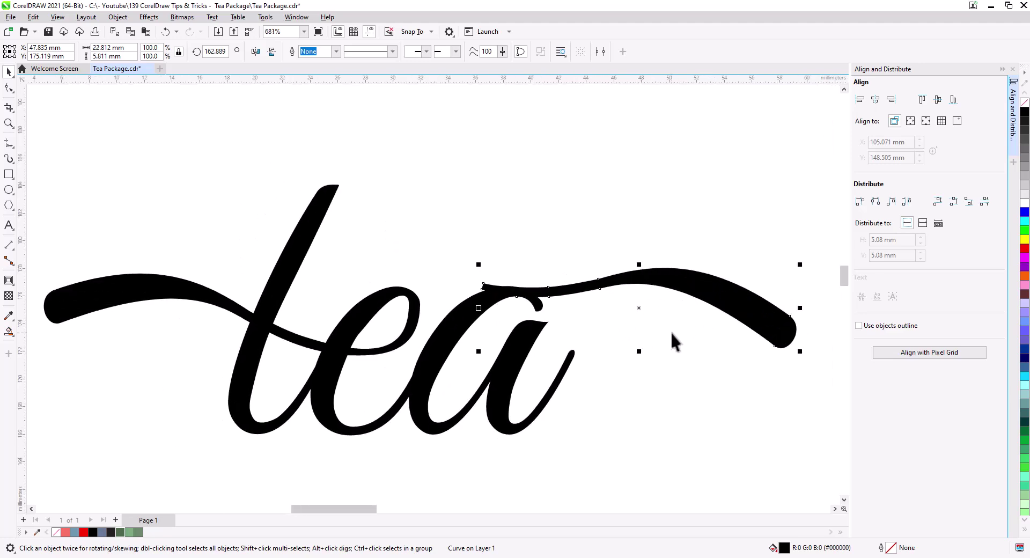
drag(784, 272, 710, 292)
drag(623, 308, 629, 301)
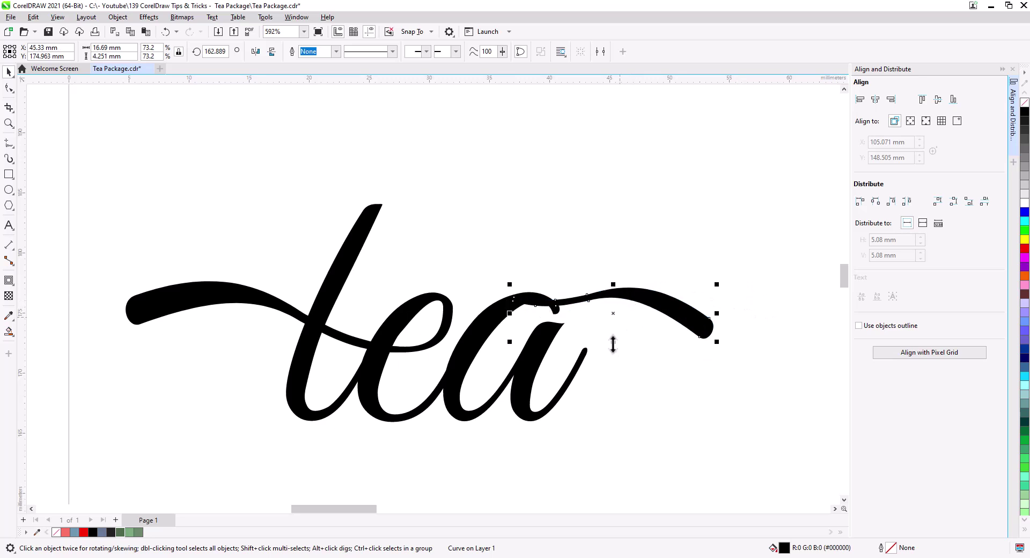
- Adjust the copied stroke's rotation to about 165.4°, enlarge it to 91.8% and reposition it to flow out of the a's top
scroll(564, 340, up, 3)
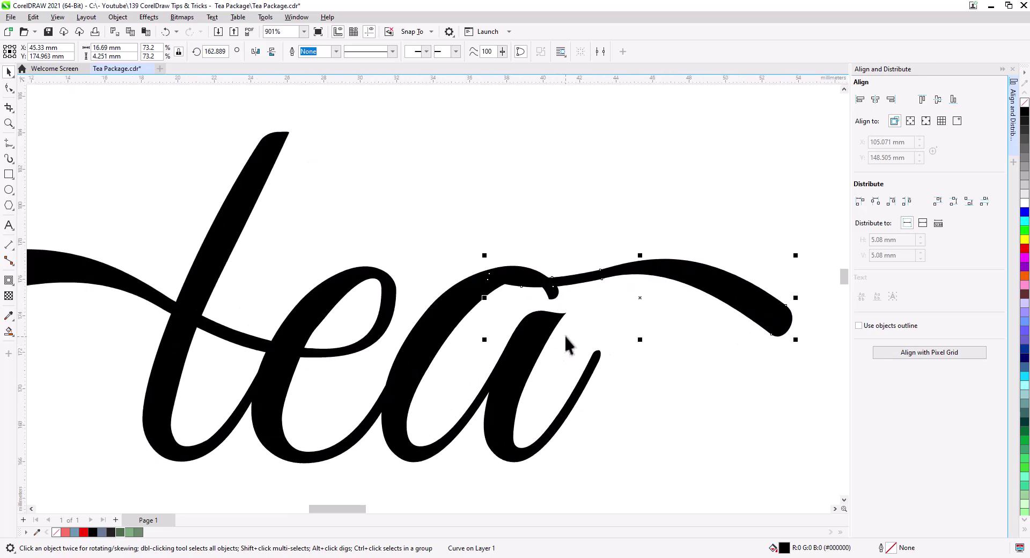
click(542, 340)
click(722, 310)
click(767, 319)
drag(798, 341, 806, 336)
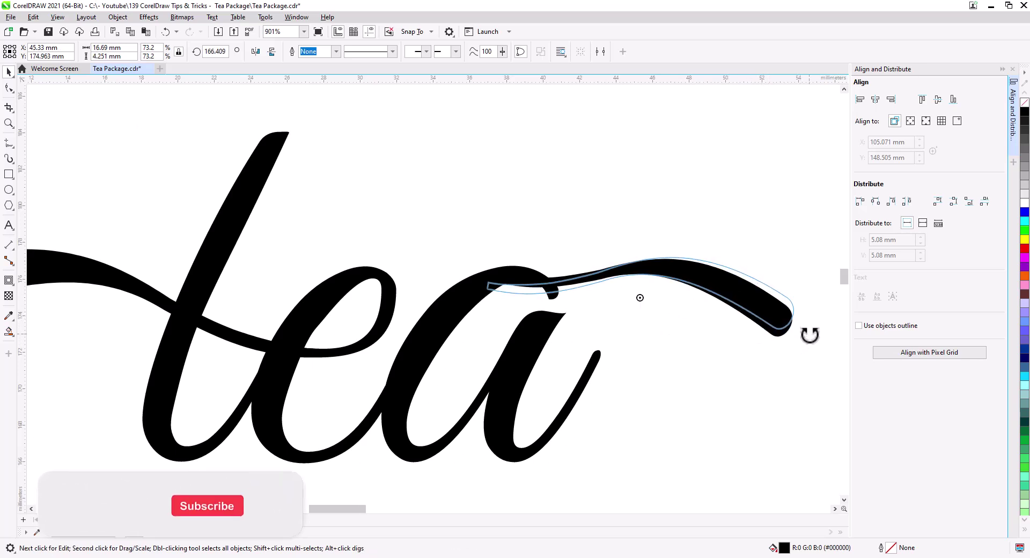
drag(717, 291, 724, 286)
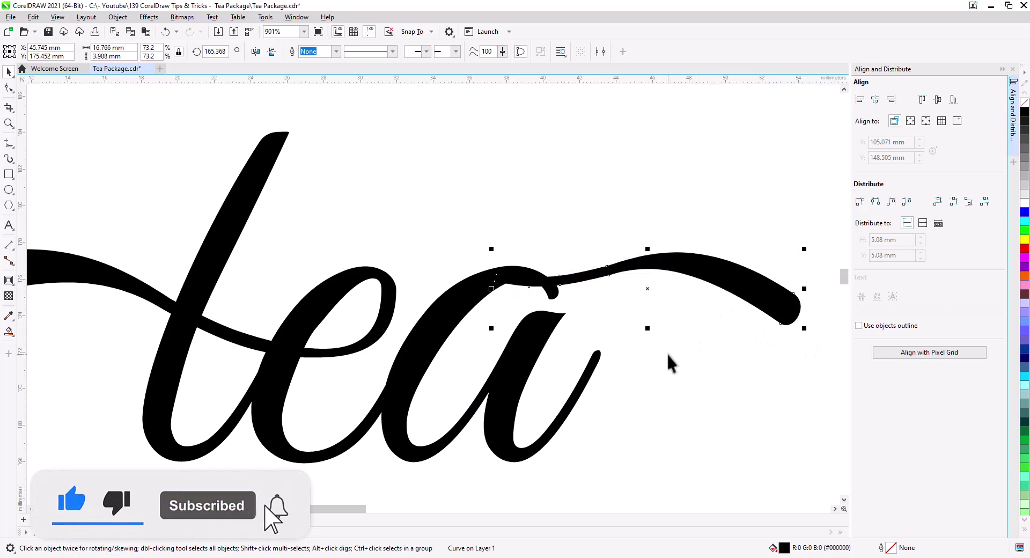
scroll(669, 360, down, 3)
drag(728, 273, 777, 258)
drag(589, 289, 588, 293)
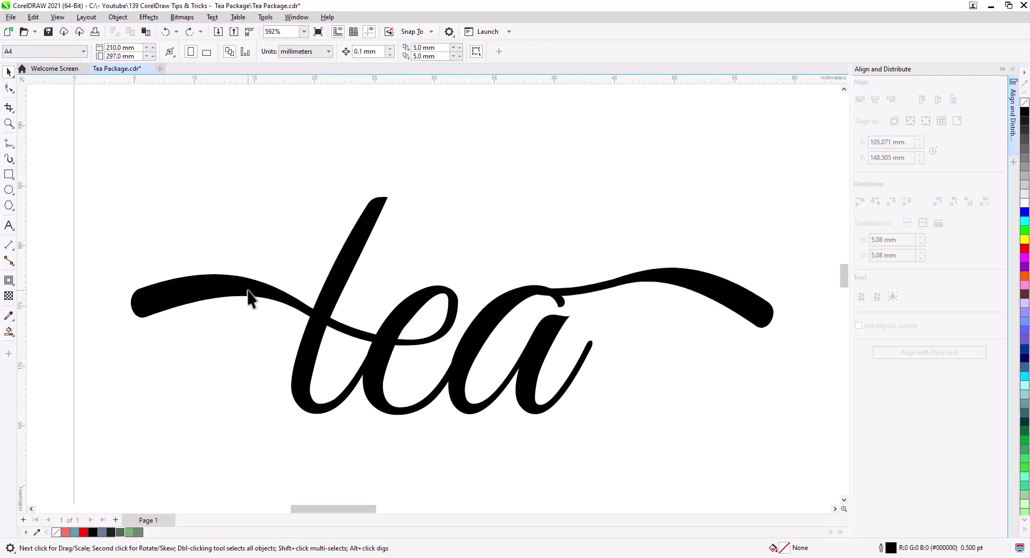
click(250, 292)
shift+click(351, 265)
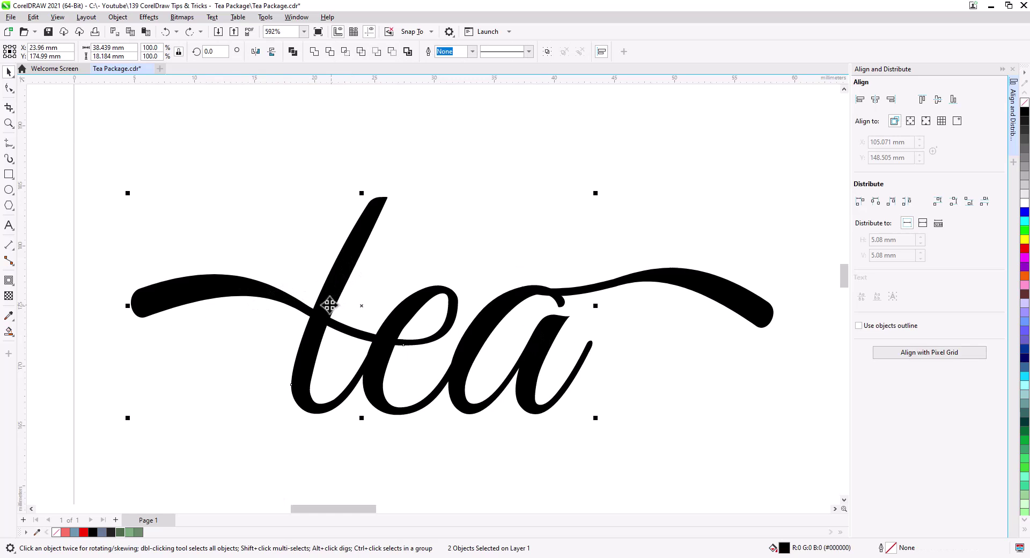
click(292, 51)
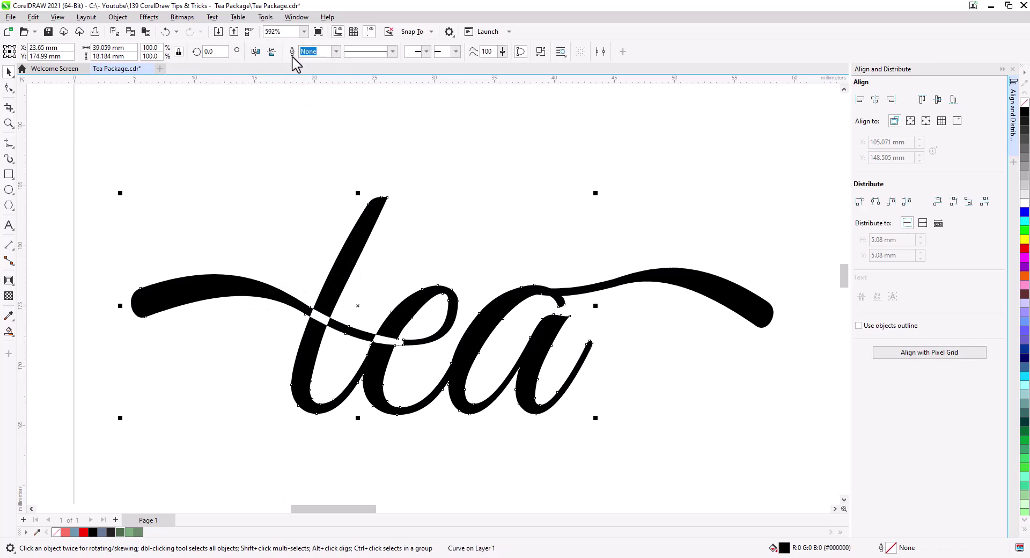
click(395, 230)
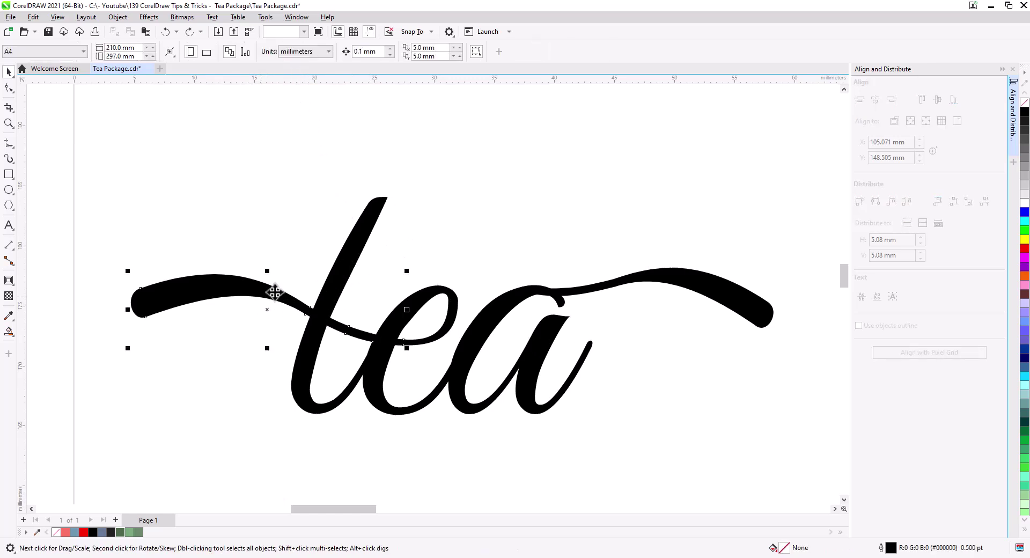
- Weld the left crossbar to the tea lettering
shift+click(355, 241)
click(314, 51)
click(548, 270)
- Mirror the right stroke vertically, fit it against the top of the a and weld it to the lettering
scroll(575, 294, down, 1)
click(671, 274)
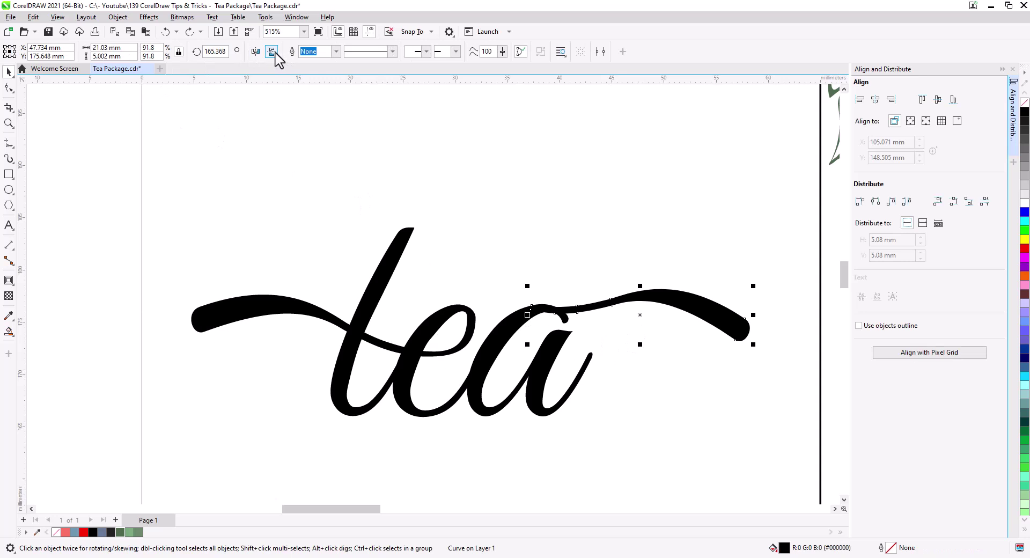
click(276, 52)
drag(590, 324, 586, 312)
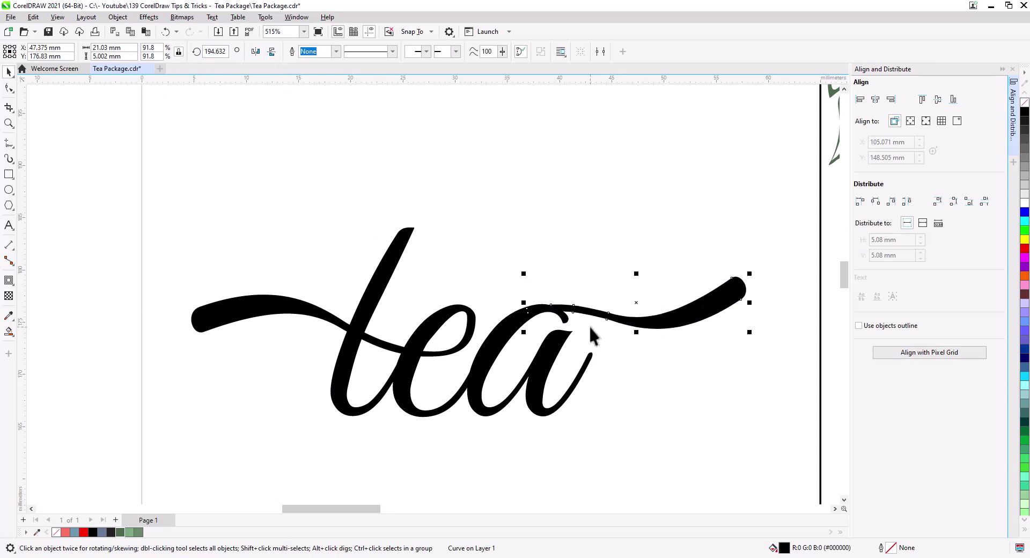
shift+click(503, 344)
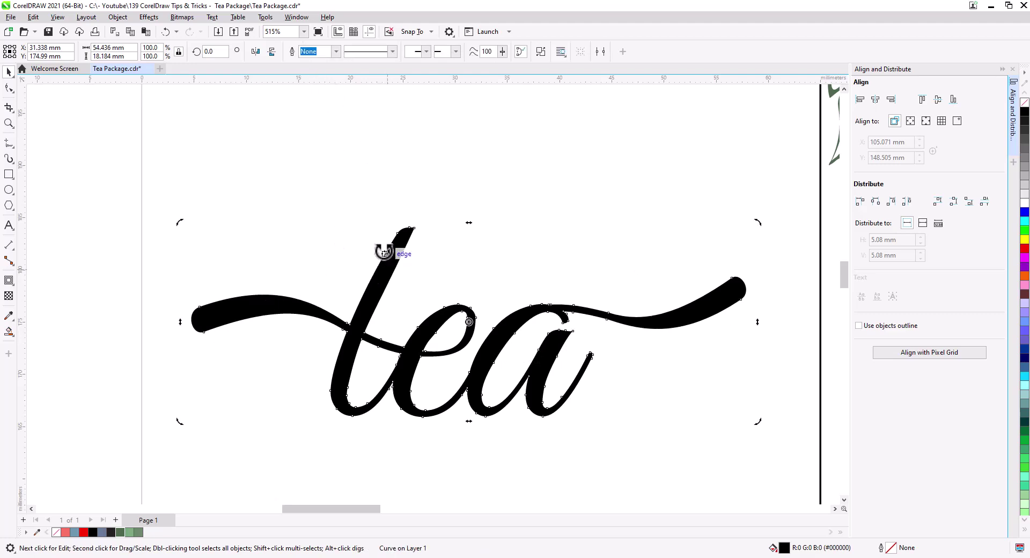
- Delete the extra nodes where the right swash joins the top of the a so the stroke flows smoothly
key(Escape)
click(556, 312)
scroll(563, 321, up, 2)
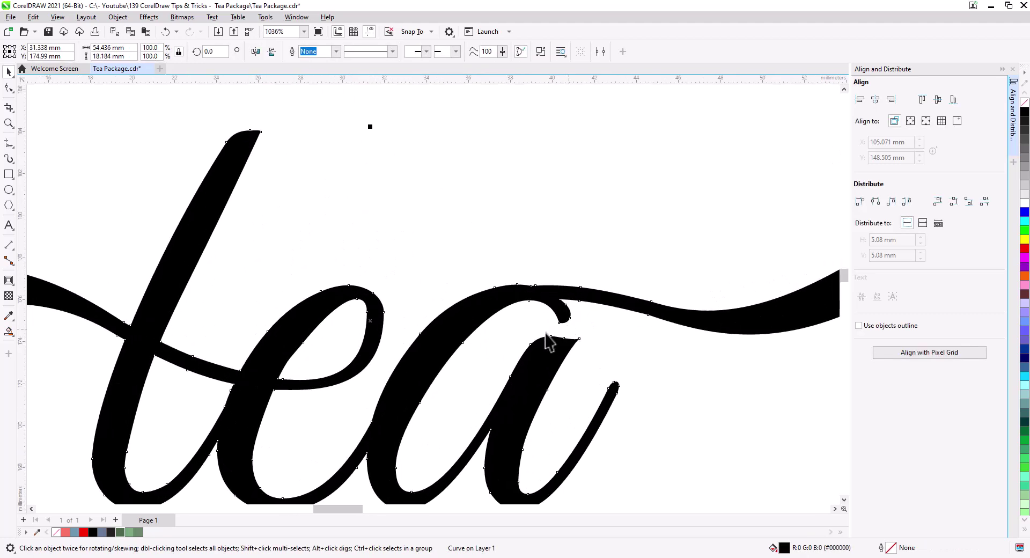
click(9, 88)
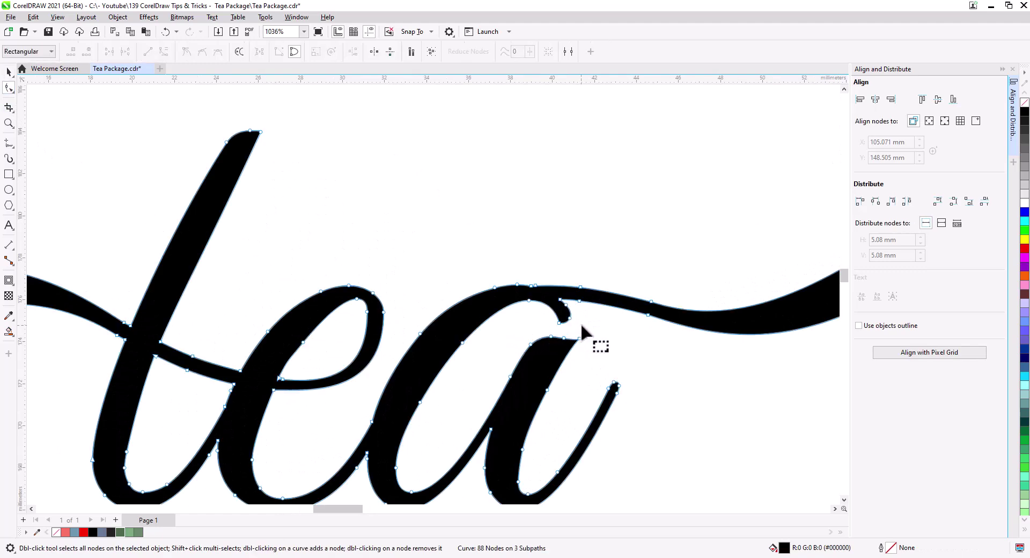
drag(586, 326, 519, 284)
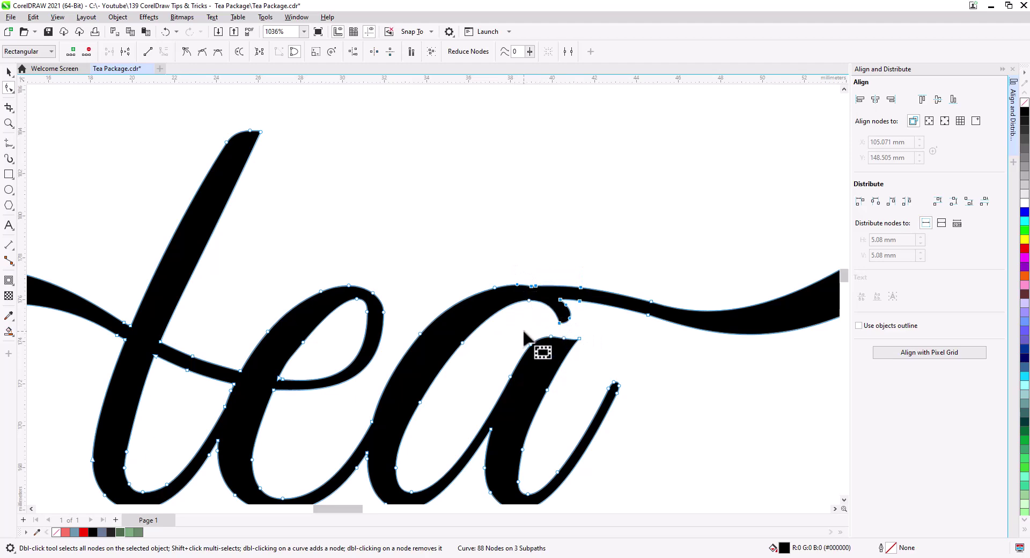
key(Delete)
click(545, 315)
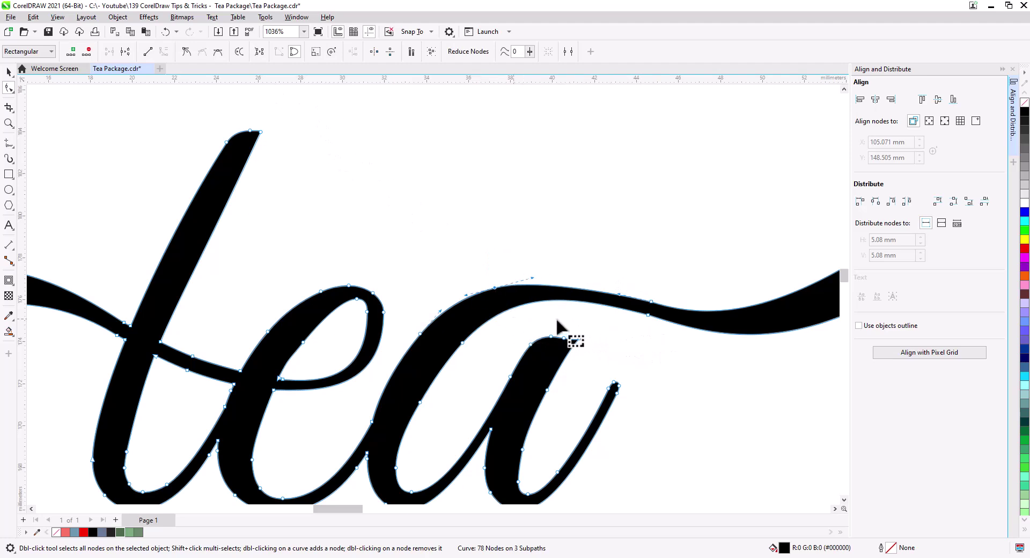
- Move the finished tea lettering onto the package front between the mint leaves and the Mint label, centred horizontally
scroll(554, 325, down, 4)
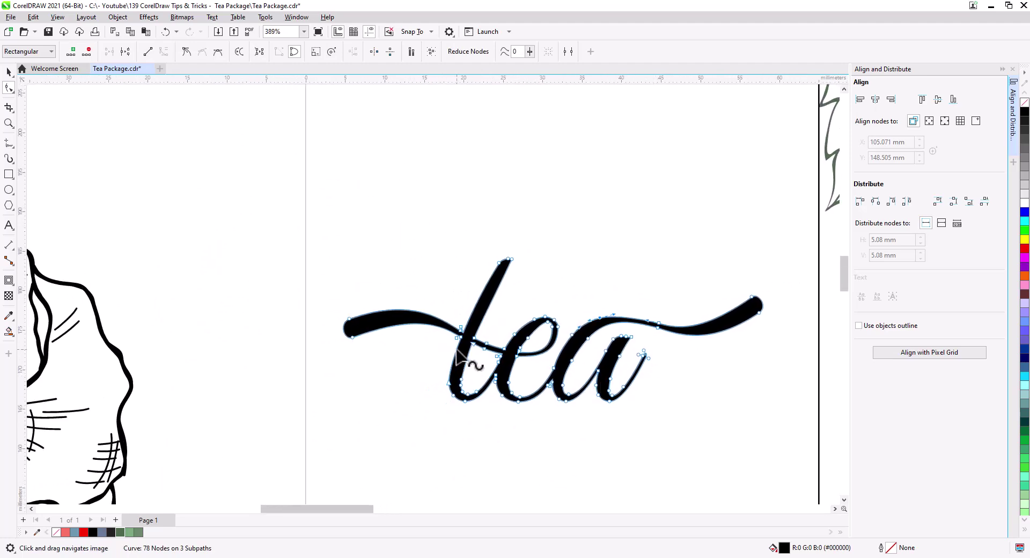
scroll(455, 351, up, 4)
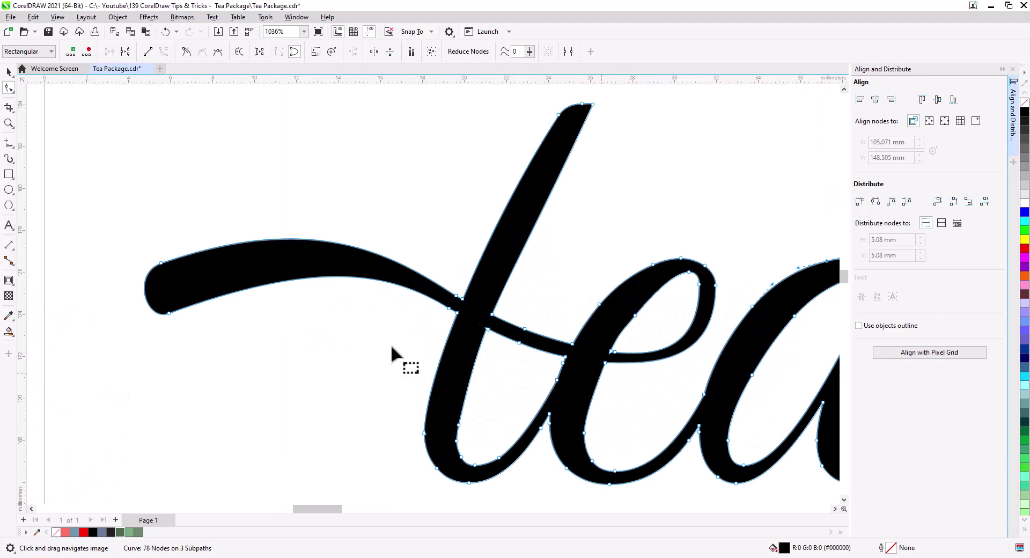
scroll(390, 347, down, 4)
click(8, 73)
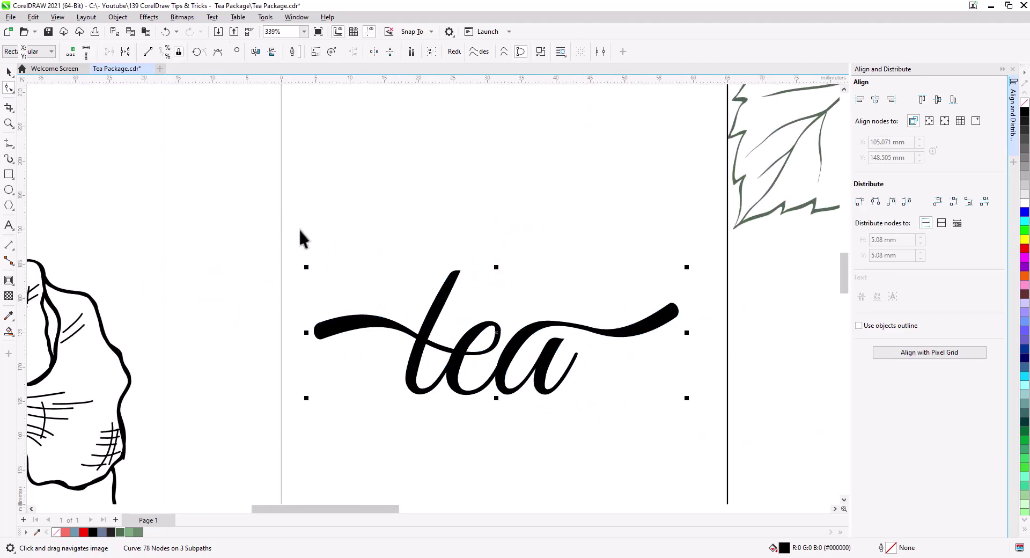
scroll(295, 224, down, 3)
click(320, 362)
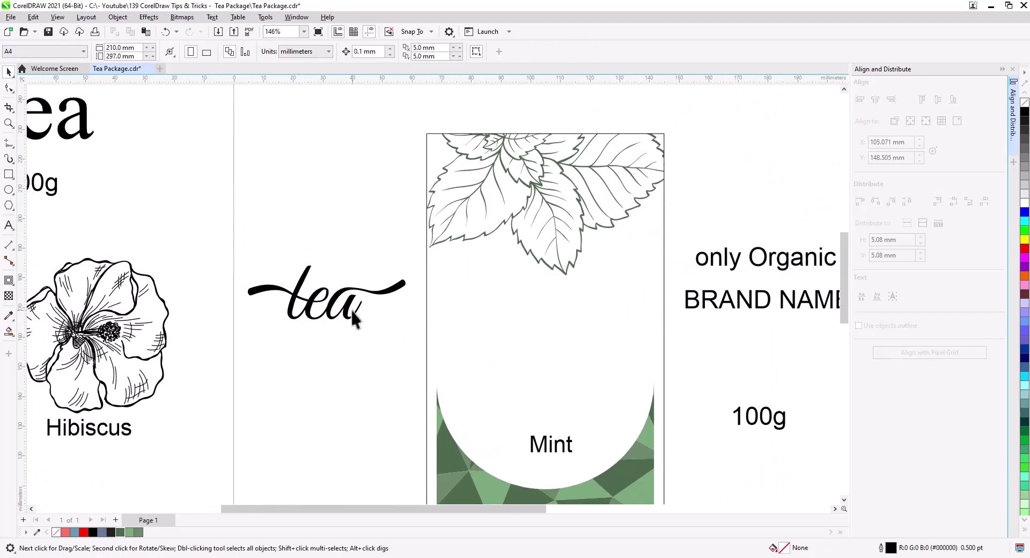
drag(351, 314, 572, 361)
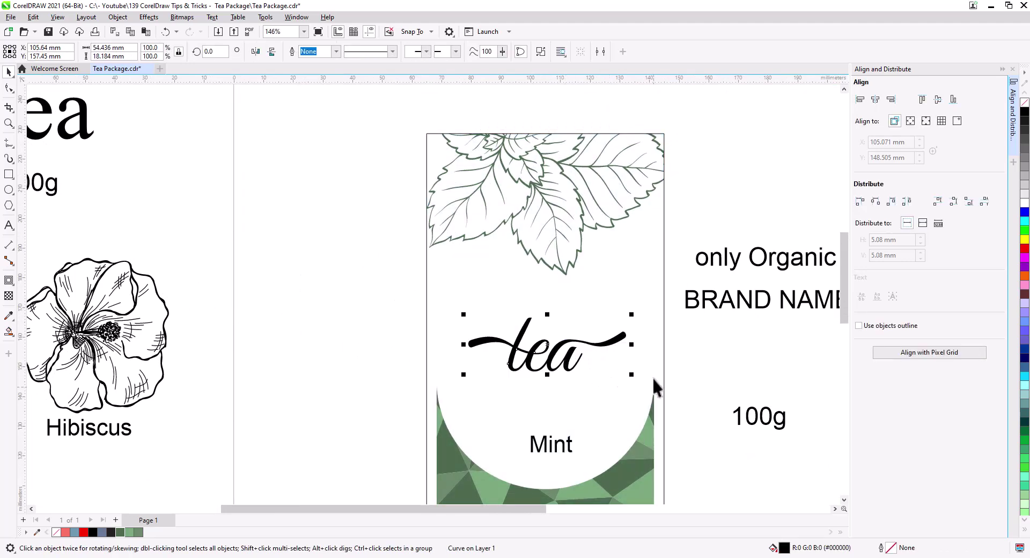
click(875, 100)
- Scale down the only Organic and BRAND NAME texts together and move them onto the package above the tea lettering
click(738, 348)
scroll(738, 349, up, 1)
drag(738, 348, 729, 379)
click(730, 261)
shift+click(734, 313)
drag(653, 331, 696, 314)
drag(749, 297, 489, 340)
- Make BRAND NAME bold and larger, and centre it and only Organic horizontally on the package
scroll(471, 328, up, 2)
shift+click(490, 354)
click(458, 52)
drag(584, 352, 638, 375)
shift+click(528, 302)
shift+click(623, 446)
click(875, 100)
click(730, 279)
- Adjust the vertical spacing of the brand texts and enlarge the tea lettering beneath them
click(455, 341)
shift+click(485, 299)
drag(507, 343, 506, 336)
scroll(514, 397, down, 4)
drag(522, 461, 505, 344)
drag(682, 254, 364, 176)
drag(476, 221, 475, 231)
click(560, 318)
click(562, 316)
drag(609, 361, 627, 374)
scroll(223, 231, down, 2)
- Draw a horizontal line about 34 mm long beneath the tea lettering, with a thicker dark green outline
click(10, 143)
click(54, 154)
drag(387, 296, 548, 297)
click(336, 51)
click(331, 112)
right_click(120, 533)
- Place the Mint label directly under the line, make it bold and centre it horizontally with the line
drag(479, 352, 507, 337)
click(458, 51)
shift+click(513, 297)
click(875, 100)
key(Escape)
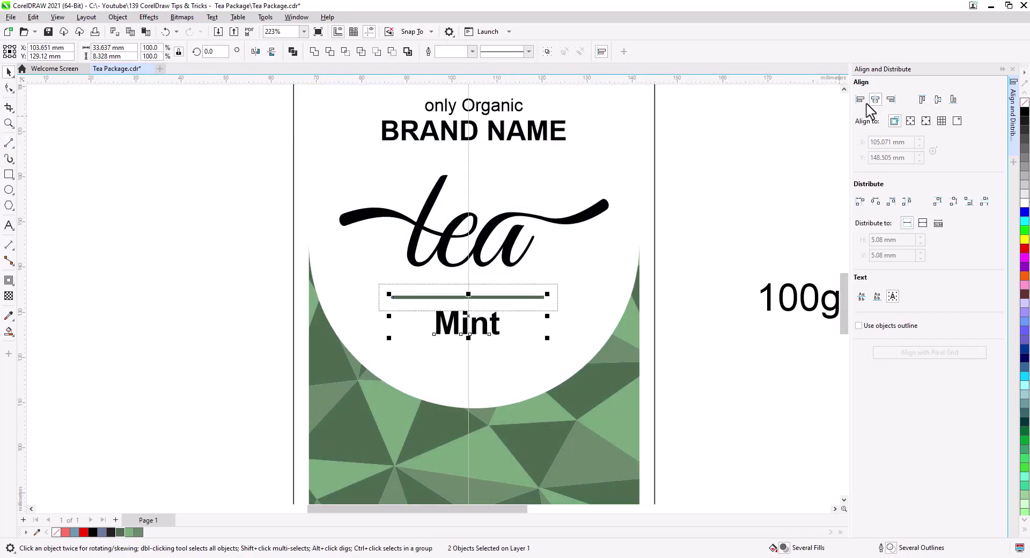
- Shift the line, Mint label and tea lettering down and slightly refine their spacing and size
click(513, 298)
shift+click(492, 324)
shift+click(480, 263)
drag(481, 263, 481, 283)
drag(492, 348, 492, 344)
drag(505, 360, 502, 358)
key(Escape)
- Move only Organic and BRAND NAME slightly down and enlarge them together above the tea lettering
scroll(542, 247, down, 1)
drag(547, 241, 549, 304)
click(492, 206)
shift+click(492, 223)
drag(492, 223, 492, 230)
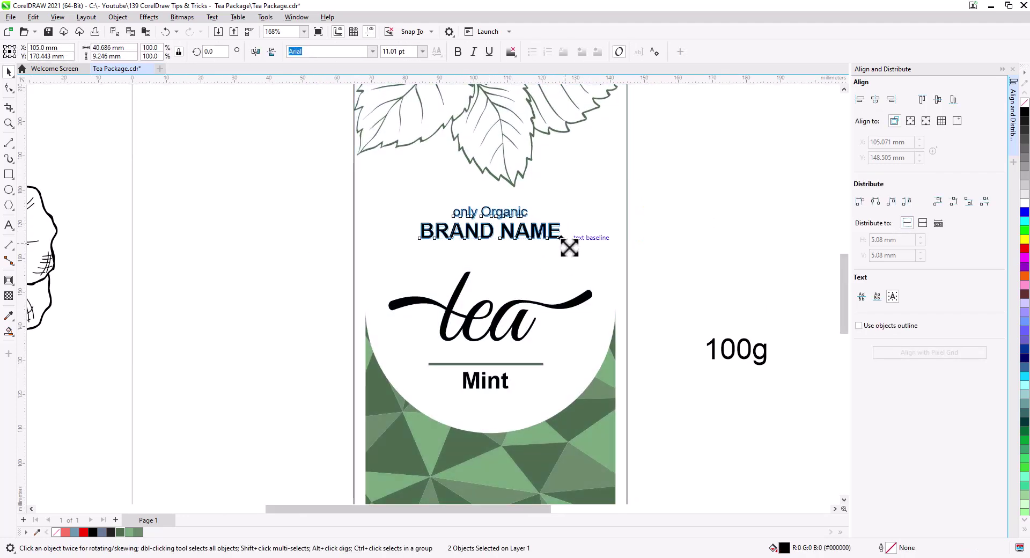
drag(565, 245, 576, 249)
key(Escape)
- Fill only Organic, BRAND NAME, the tea lettering and Mint with dark grey
click(503, 378)
shift+click(518, 326)
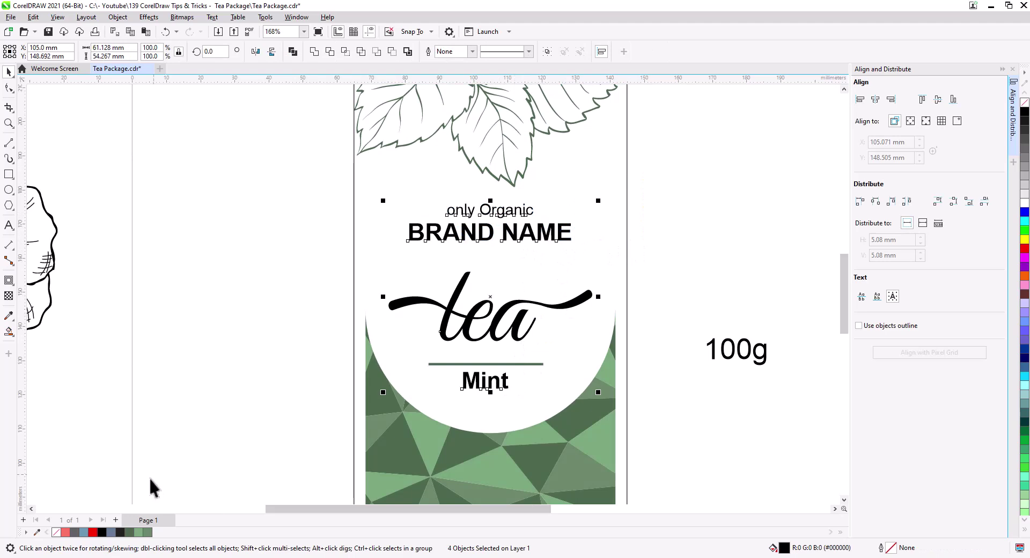
click(74, 532)
key(Escape)
scroll(523, 260, down, 3)
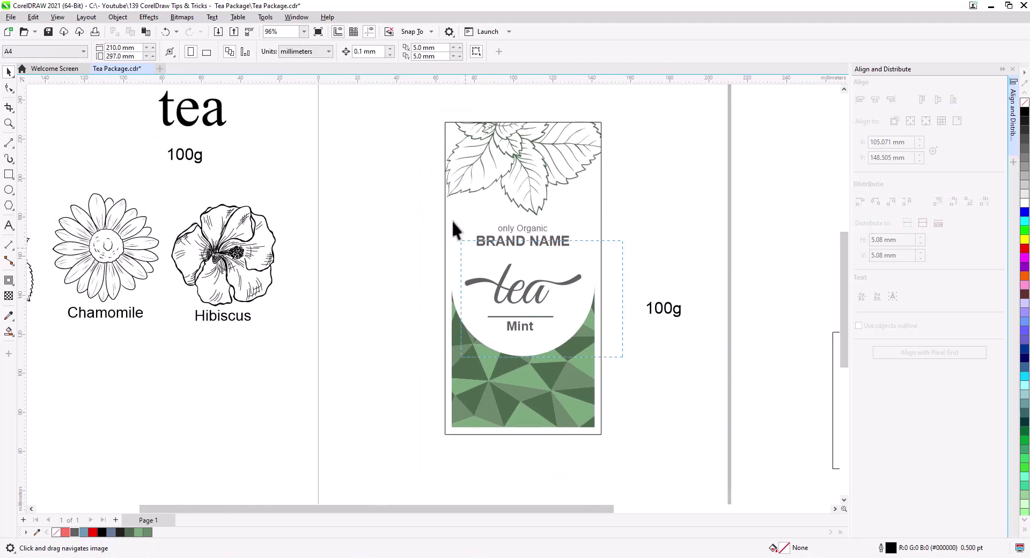
- Centre the brand texts, tea lettering, line and Mint horizontally with the green panel and package frame
drag(491, 221, 536, 375)
shift+click(567, 434)
shift+click(468, 127)
click(875, 99)
click(706, 408)
- Move the 100g text to the lower edge of the green panel, fill it white and centre it horizontally
drag(668, 312, 536, 433)
scroll(535, 432, up, 3)
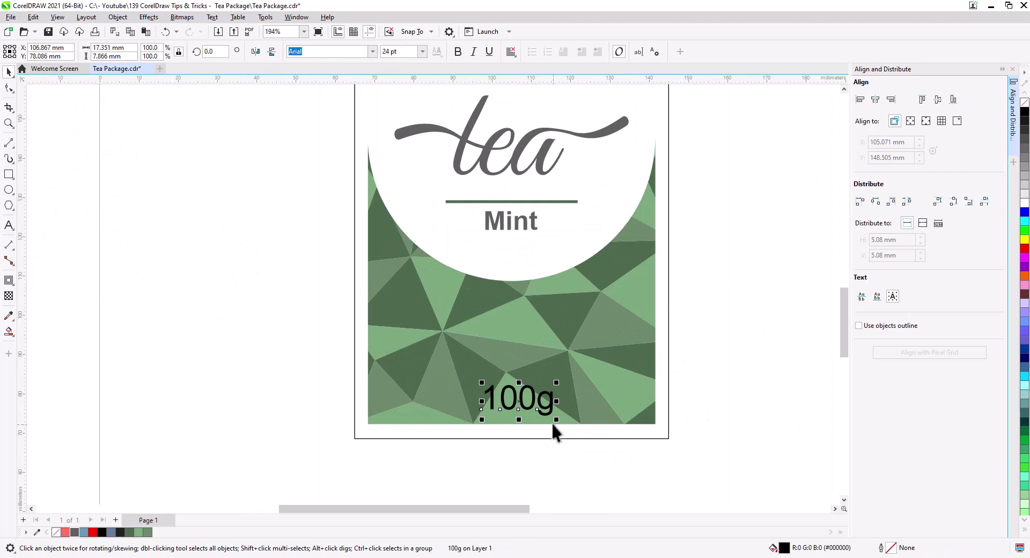
click(1024, 203)
shift+click(600, 406)
click(874, 99)
click(725, 323)
- Edit the clipped mint illustration inside the package frame and enlarge it slightly
scroll(549, 449, up, 1)
scroll(547, 448, down, 4)
click(528, 209)
click(47, 95)
click(519, 188)
mouse_move(454, 252)
mouse_down()
mouse_move(443, 269)
mouse_move(447, 260)
mouse_up()
click(54, 96)
- Fine-tune the vertical position and spacing of the texts and tea lettering below the mint leaves
click(633, 268)
scroll(568, 266, up, 2)
drag(626, 294, 402, 244)
drag(481, 281, 480, 289)
drag(508, 361, 507, 365)
click(620, 304)
click(524, 278)
shift+click(521, 265)
drag(525, 279, 525, 282)
click(625, 257)
scroll(561, 238, down, 1)
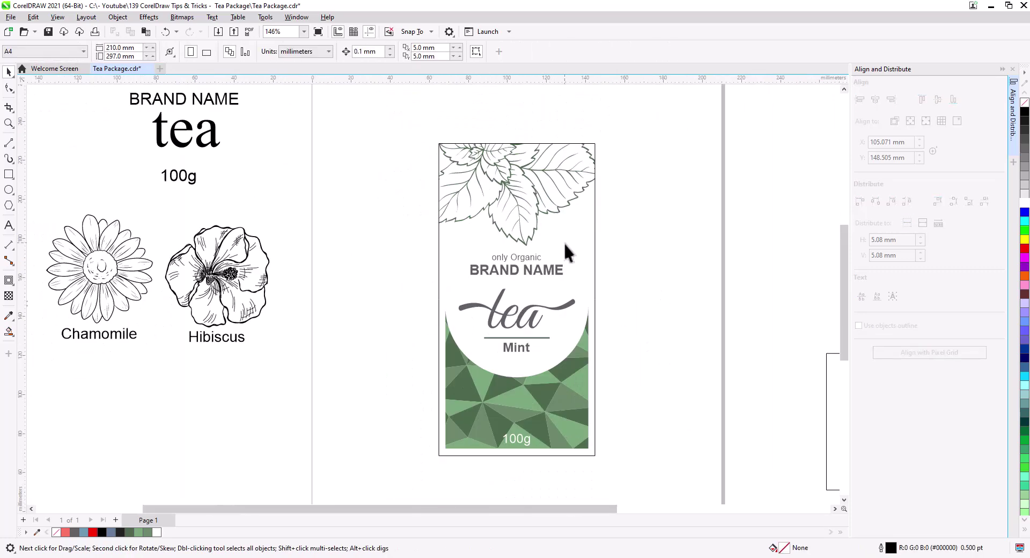
- Set the page to landscape, 297 × 210 mm, and move the whole package design to its left side
drag(613, 409, 429, 114)
drag(530, 185, 445, 182)
click(107, 91)
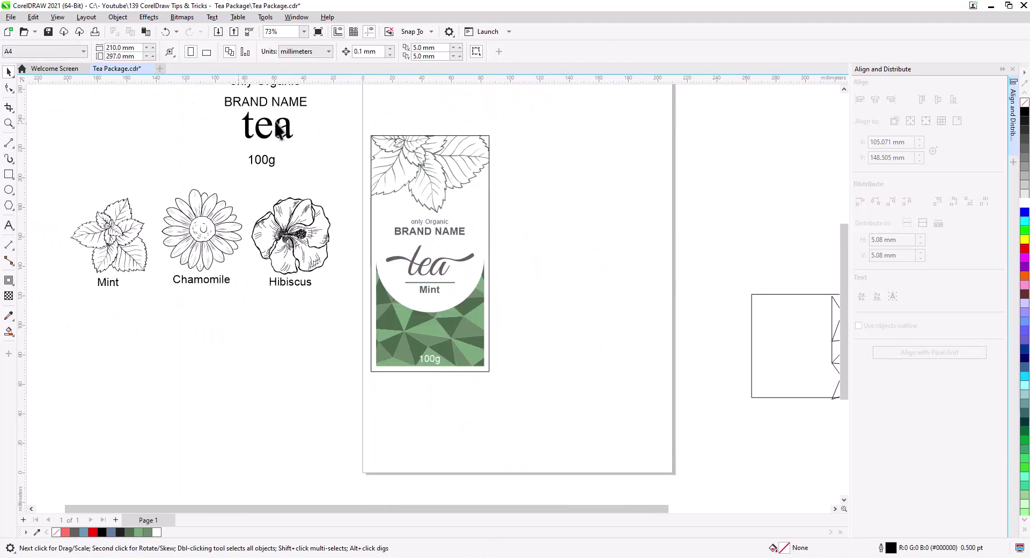
click(207, 53)
drag(343, 400, 509, 118)
drag(420, 181, 390, 177)
- Duplicate the package design to the right and repeat the duplication for three evenly spaced packages
drag(393, 177, 522, 176)
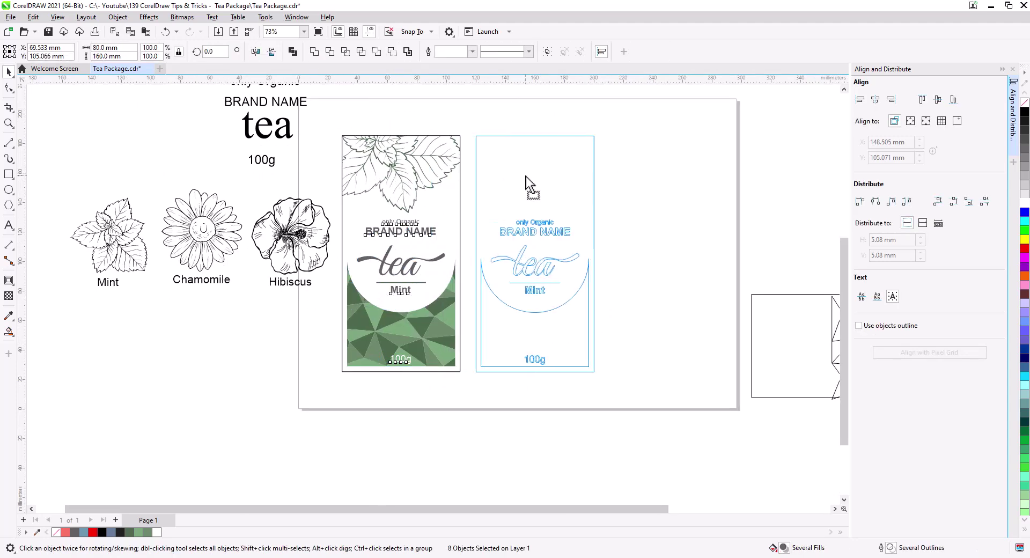
click(545, 196)
key(ctrl+r)
click(571, 392)
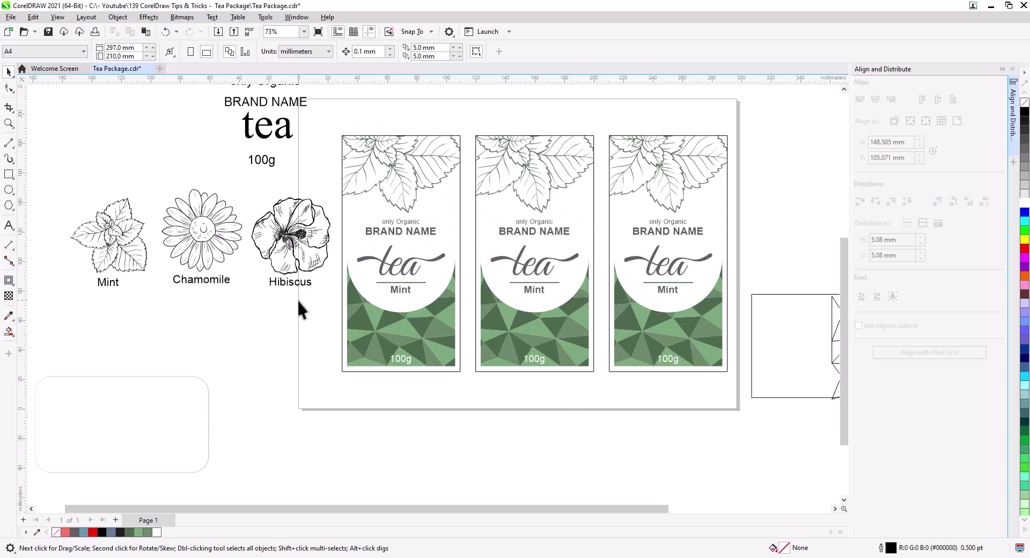
- Move the source mint illustration and its Mint label up, away from the chamomile and hibiscus
click(301, 245)
drag(110, 232, 89, 155)
click(107, 280)
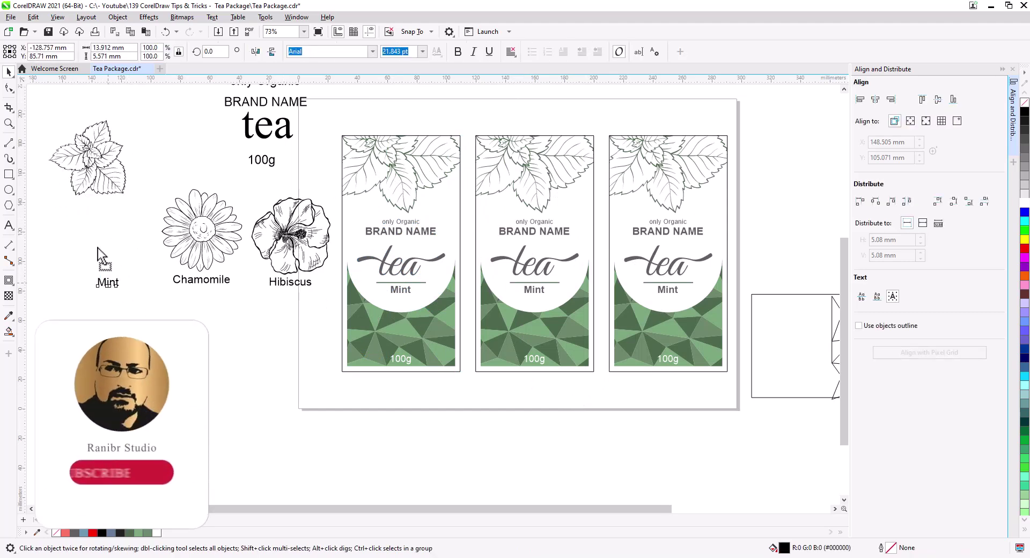
drag(107, 280, 90, 205)
click(210, 324)
- Copy the chamomile illustration, scale it to 83.5% over the middle package's upper part and clip it inside that frame
mouse_move(201, 236)
mouse_down()
mouse_move(532, 176)
mouse_move(530, 163)
mouse_move(246, 233)
mouse_move(579, 161)
mouse_move(615, 214)
mouse_up()
key(ctrl+z)
click(561, 169)
drag(544, 162, 544, 161)
drag(599, 213, 603, 217)
drag(545, 162, 545, 162)
right_click(546, 129)
click(603, 240)
- Edit the middle package's clipped contents, remove the mint illustration and colour the chamomile blue
click(483, 216)
double_click(483, 215)
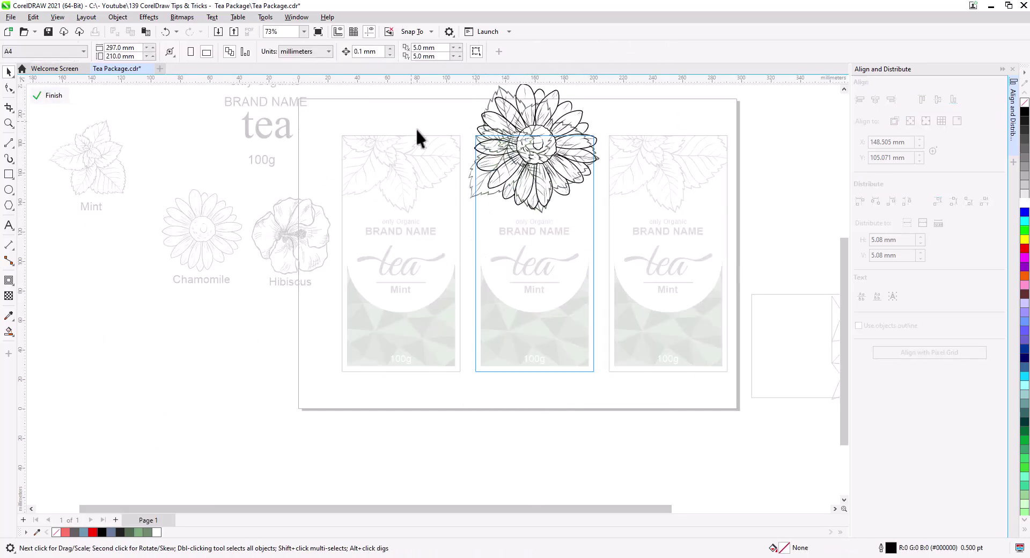
click(518, 131)
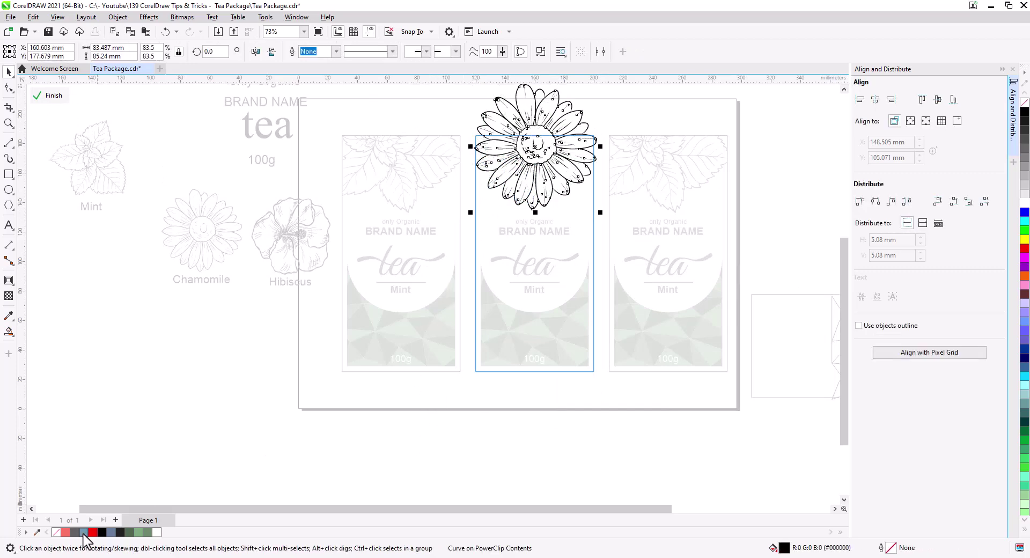
right_click(84, 532)
click(53, 95)
- Duplicate the middle package's low-poly panel, fill the copy black and move it below the page
scroll(576, 310, up, 2)
drag(576, 310, 520, 304)
click(521, 305)
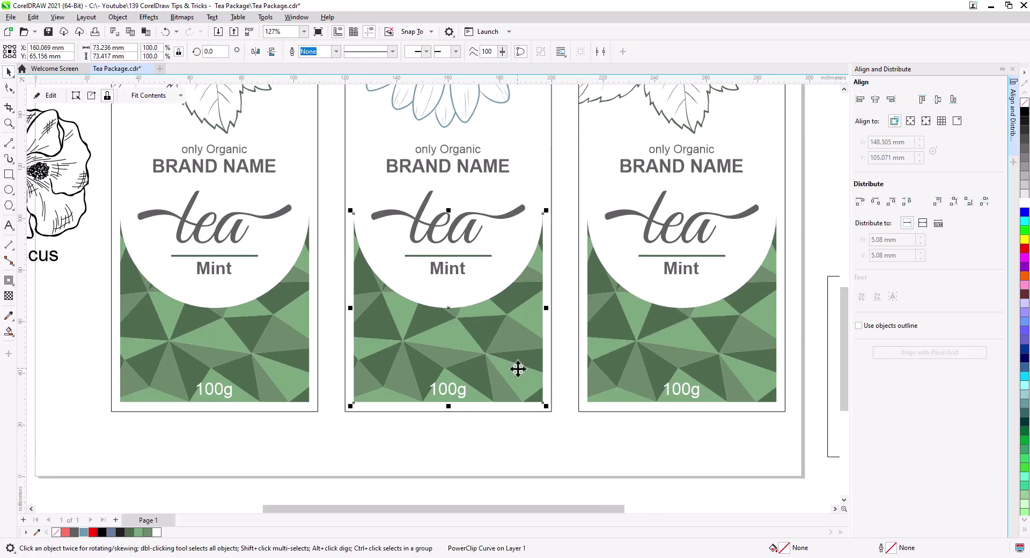
click(146, 32)
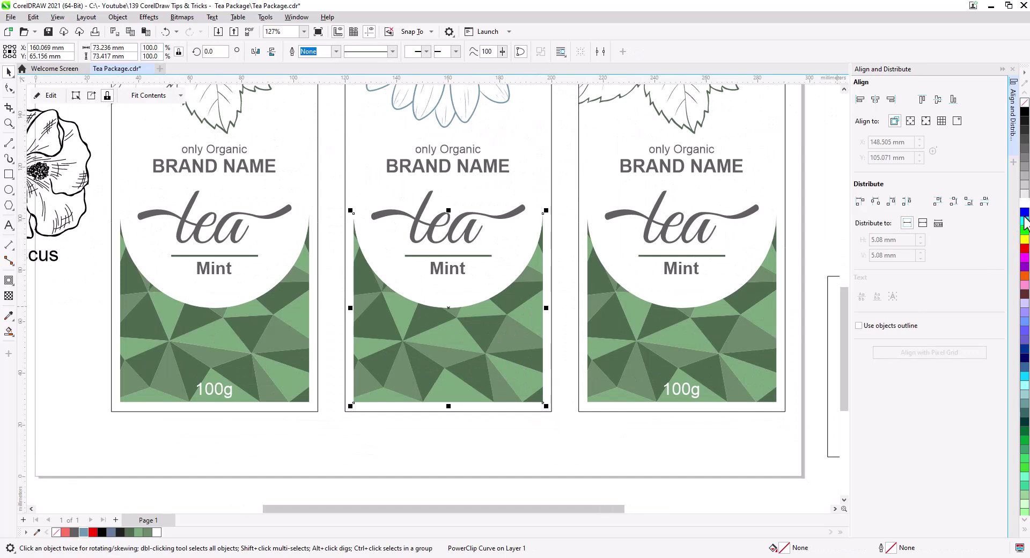
click(1024, 114)
drag(515, 356, 517, 478)
drag(593, 497, 583, 278)
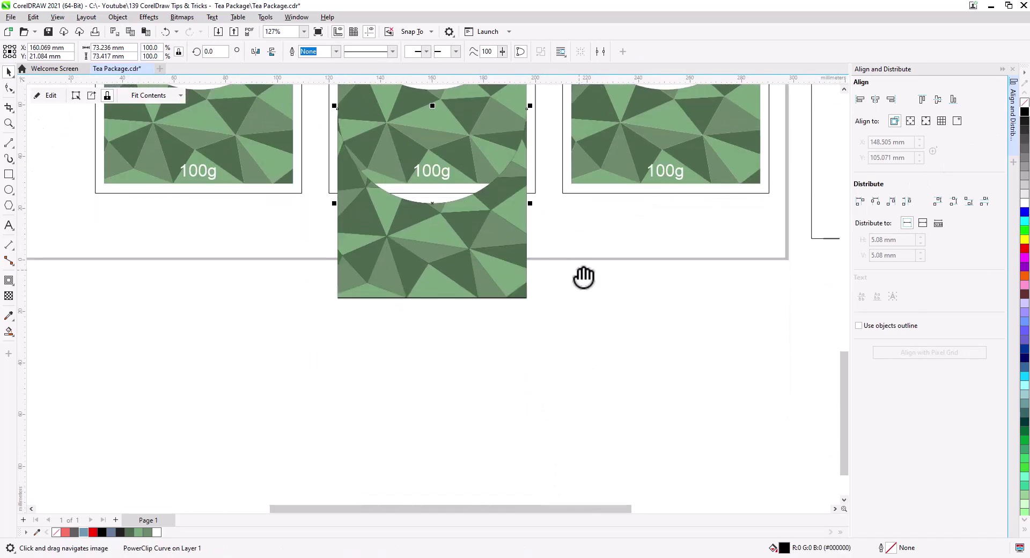
drag(496, 274, 484, 405)
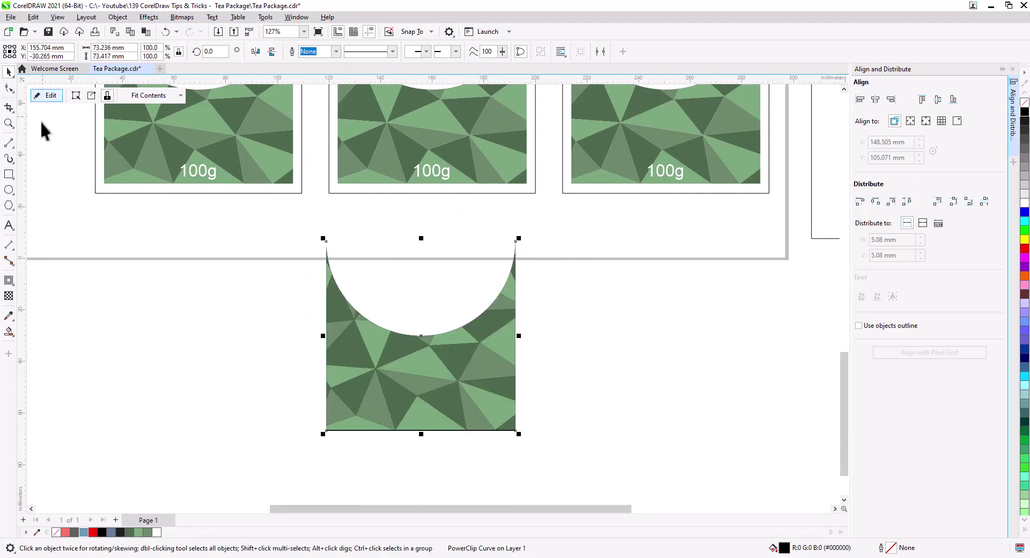
- Delete the low-poly artwork clipped inside the copied panel and fill the panel with blue #6B99B0
click(76, 95)
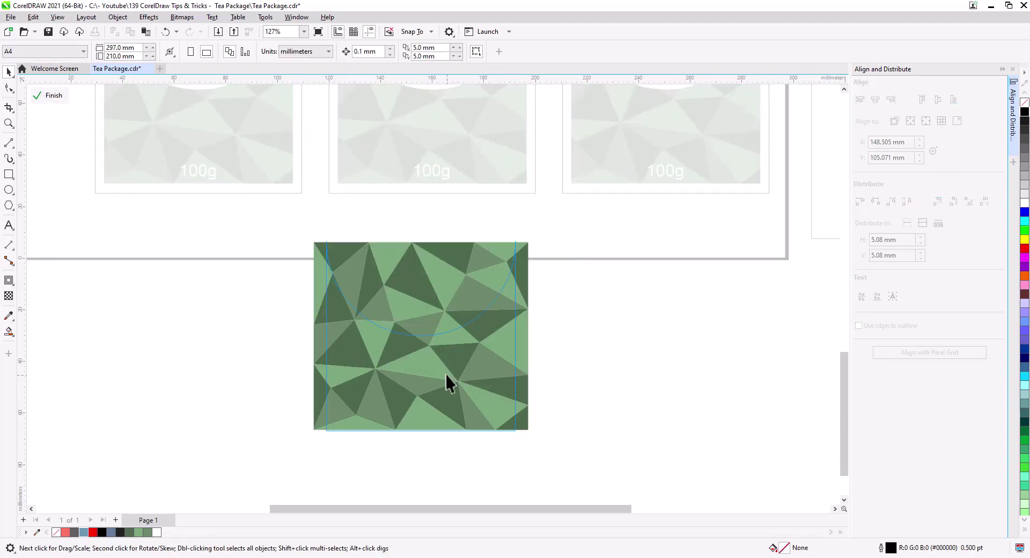
key(Delete)
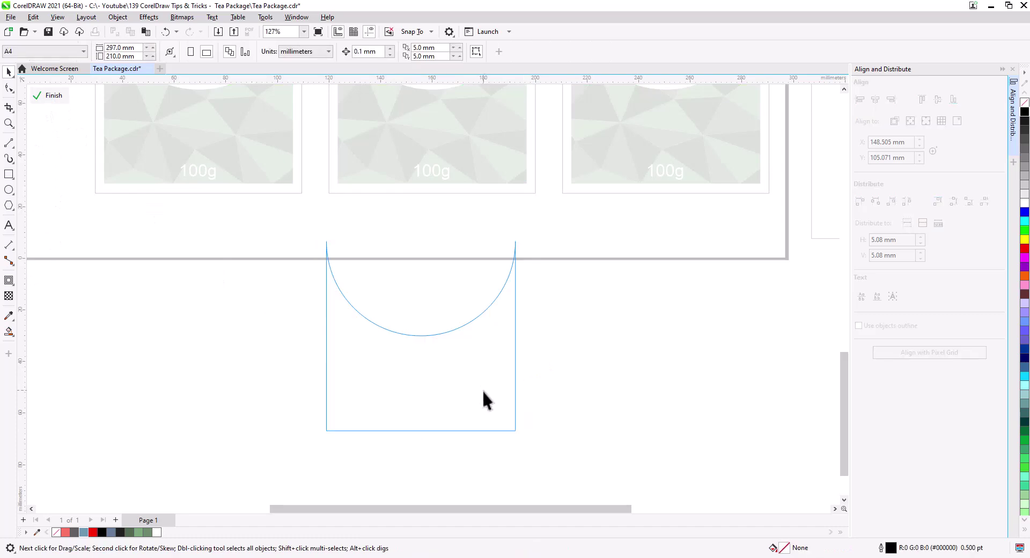
click(54, 96)
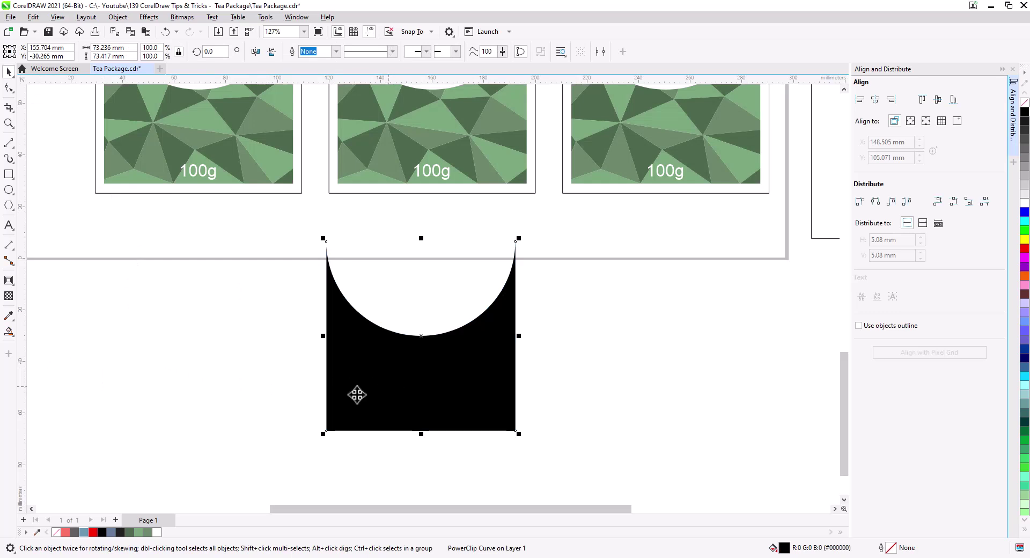
click(84, 532)
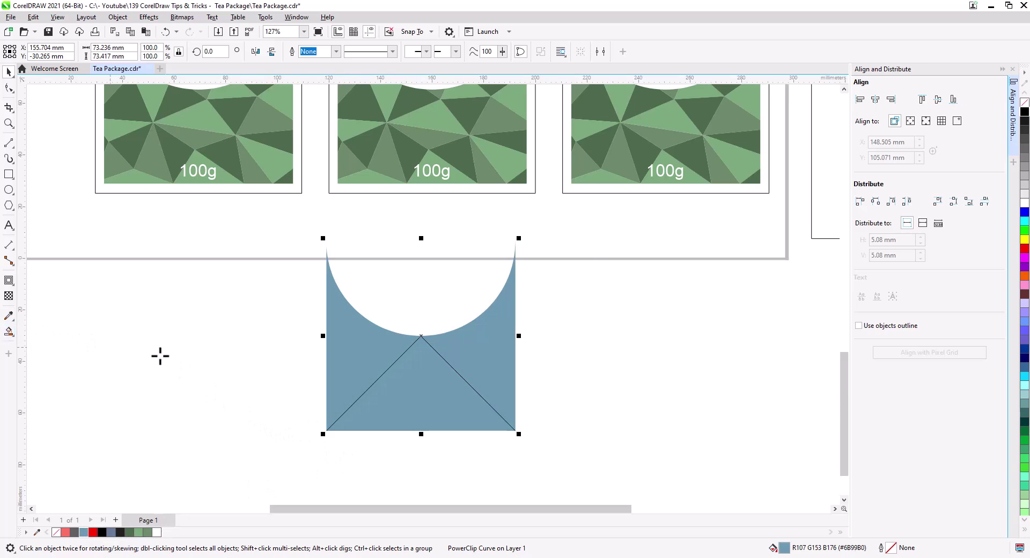
- Create a plain curve from the panel's shape, set it aside with a blue fill and delete the empty clipping panel
click(365, 349)
click(8, 73)
drag(352, 356, 171, 341)
click(84, 530)
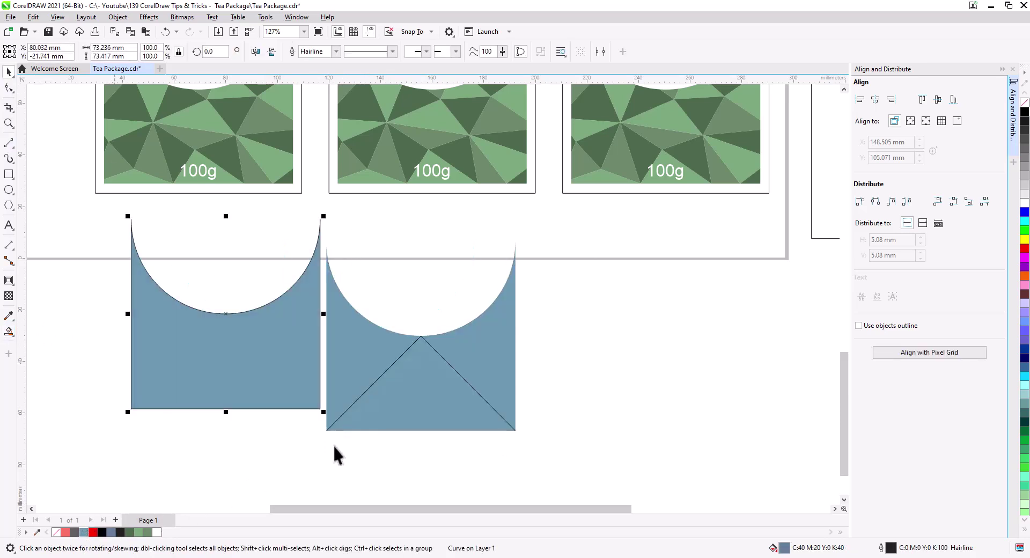
click(397, 413)
key(Delete)
- Place the plain blue panel over the middle package's low-poly panel, match their bottom edges and remove its outline
drag(317, 409, 525, 183)
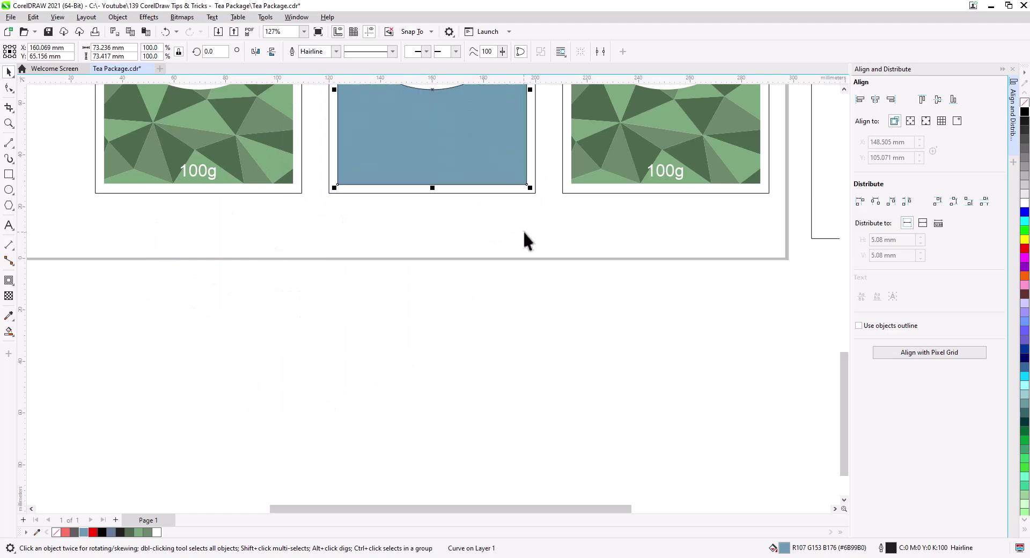
drag(524, 239, 502, 459)
scroll(499, 445, up, 5)
scroll(499, 443, up, 1)
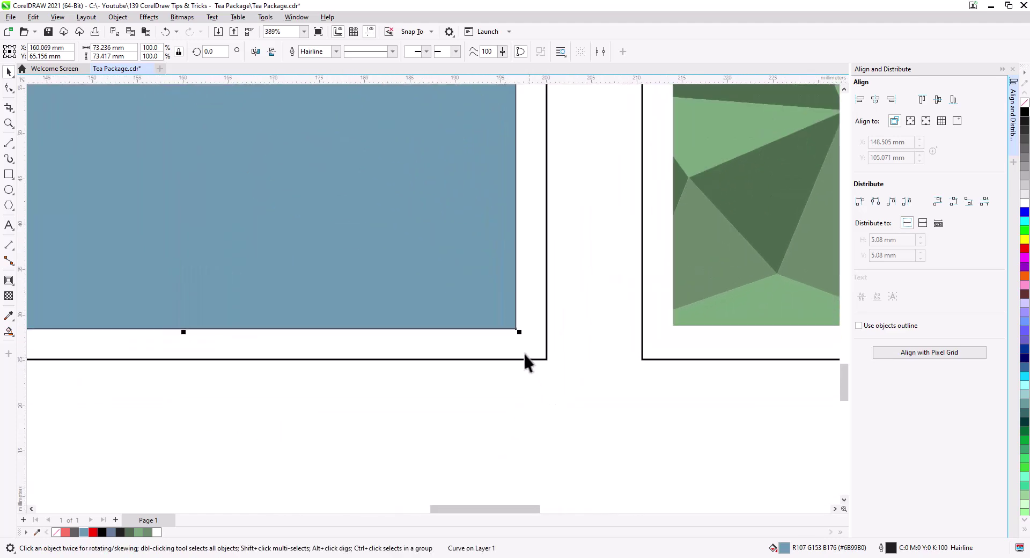
mouse_move(516, 330)
mouse_down()
mouse_move(494, 293)
mouse_move(516, 325)
mouse_up()
scroll(523, 397, down, 6)
drag(496, 409, 528, 437)
scroll(527, 437, down, 1)
right_click(1024, 102)
drag(524, 476, 626, 472)
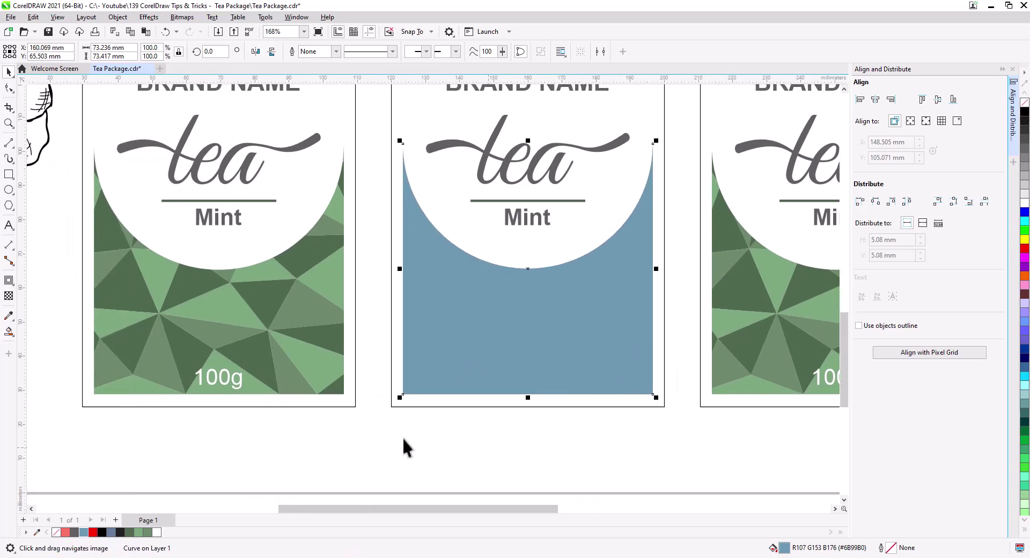
- Apply a transparency with the Color merge mode to the blue panel covering the middle package's low-poly artwork
click(9, 296)
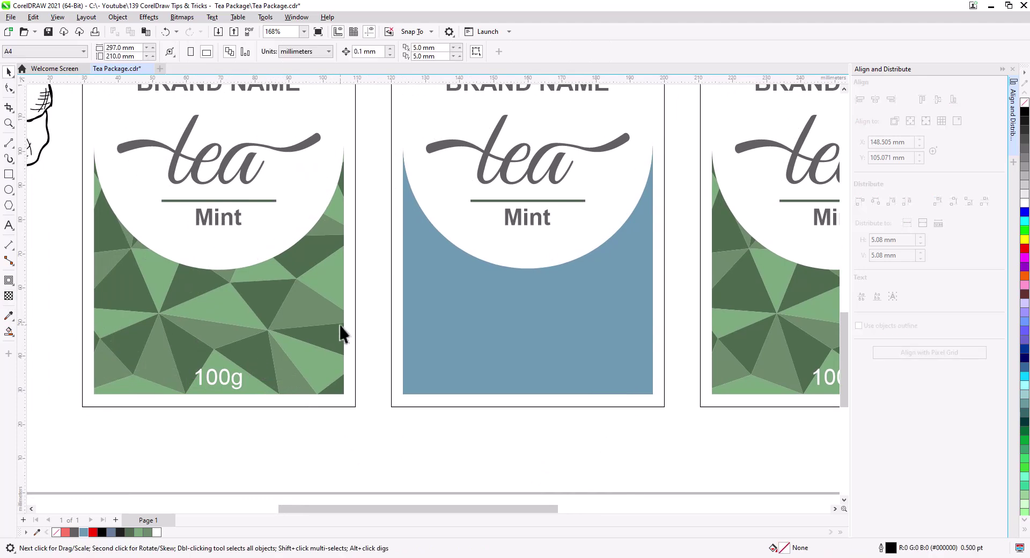
click(429, 355)
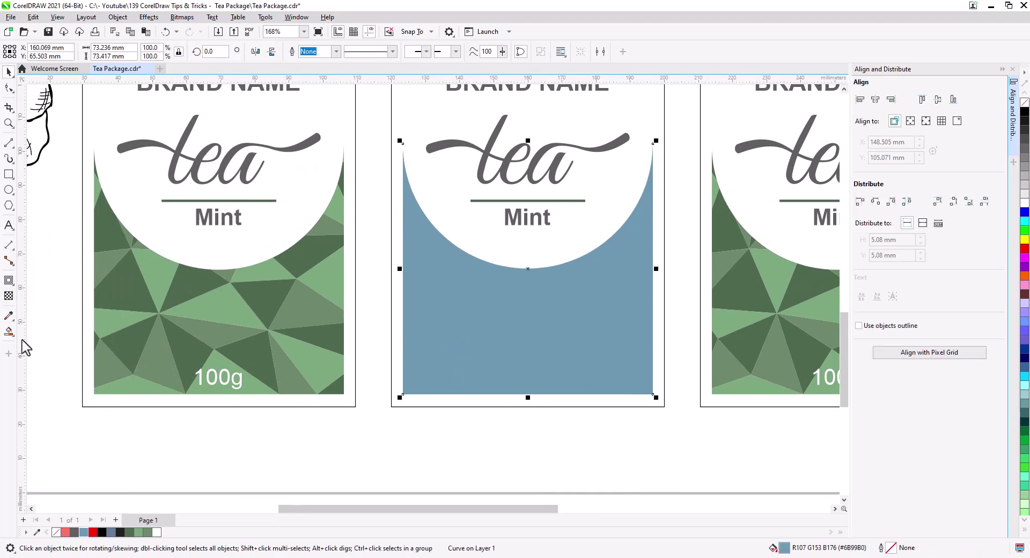
click(9, 296)
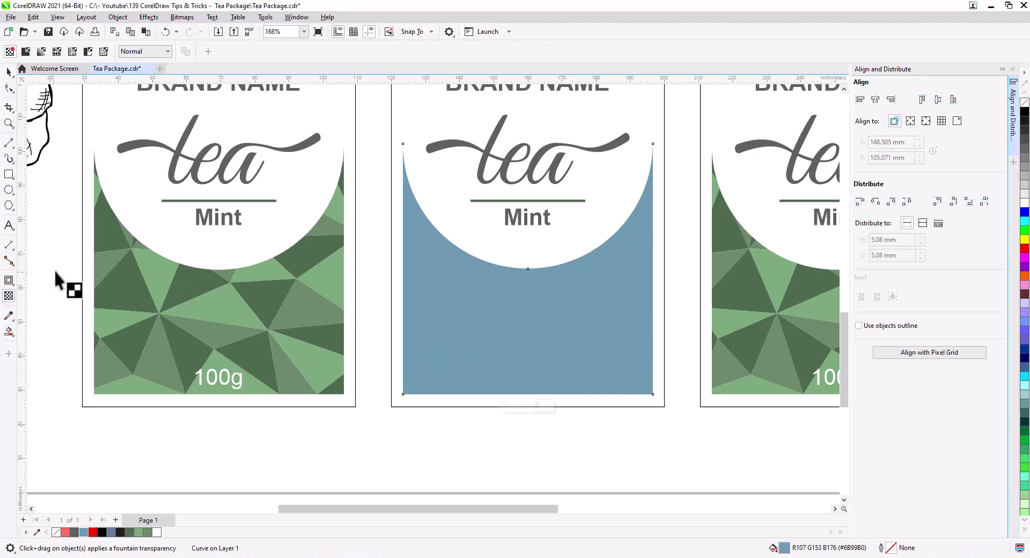
click(168, 51)
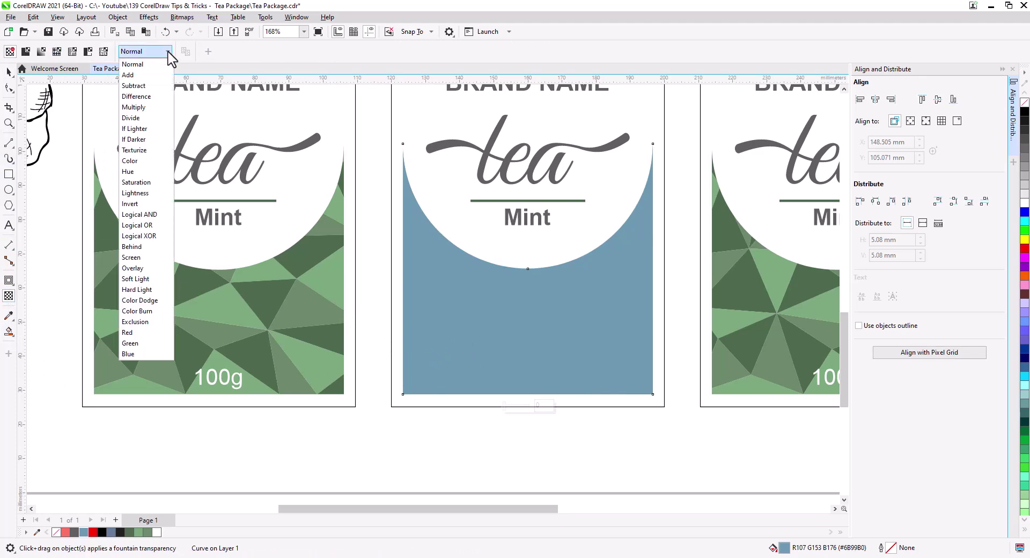
click(130, 161)
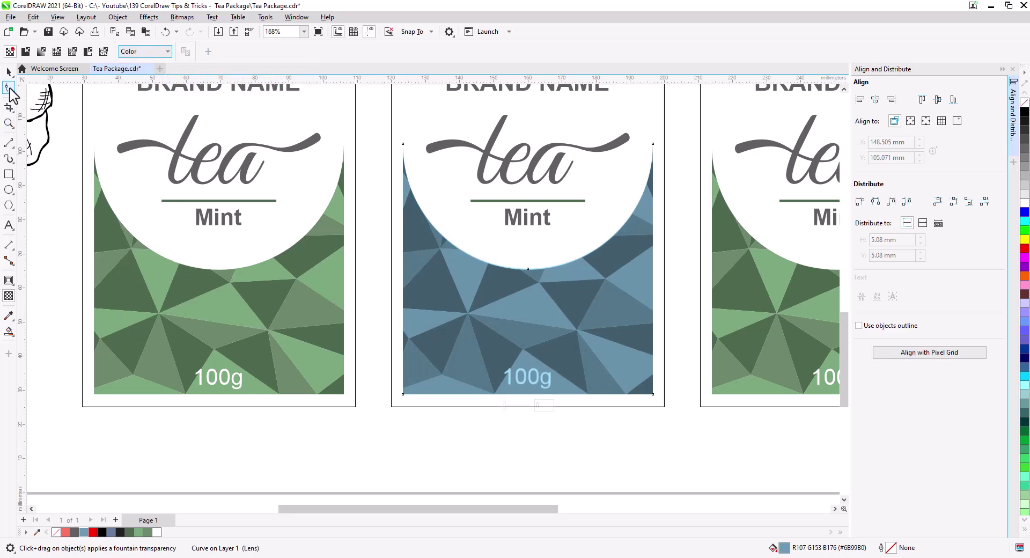
click(9, 72)
click(508, 432)
- Copy the hibiscus drawing from beside the page onto the upper part of the third package
scroll(536, 427, down, 3)
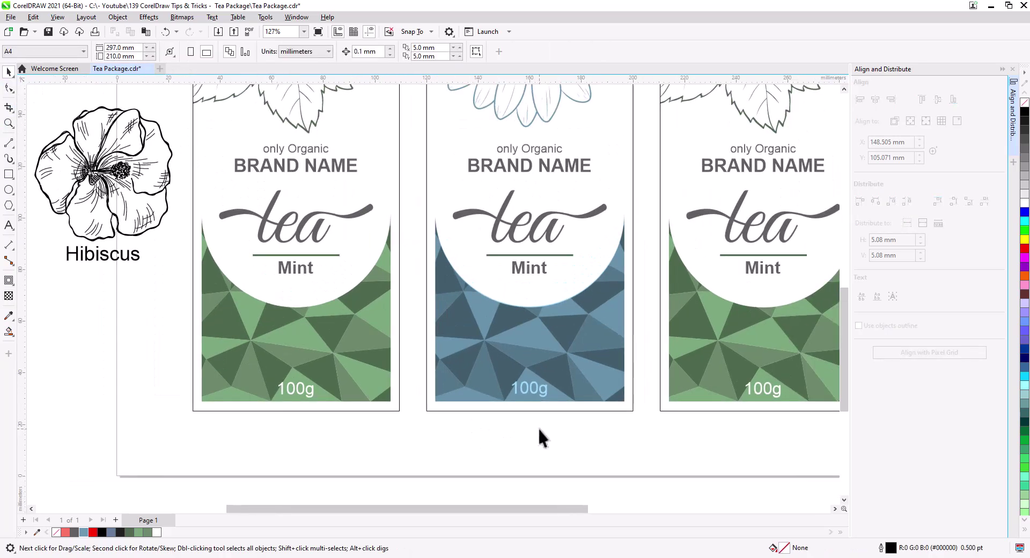
drag(552, 427, 510, 362)
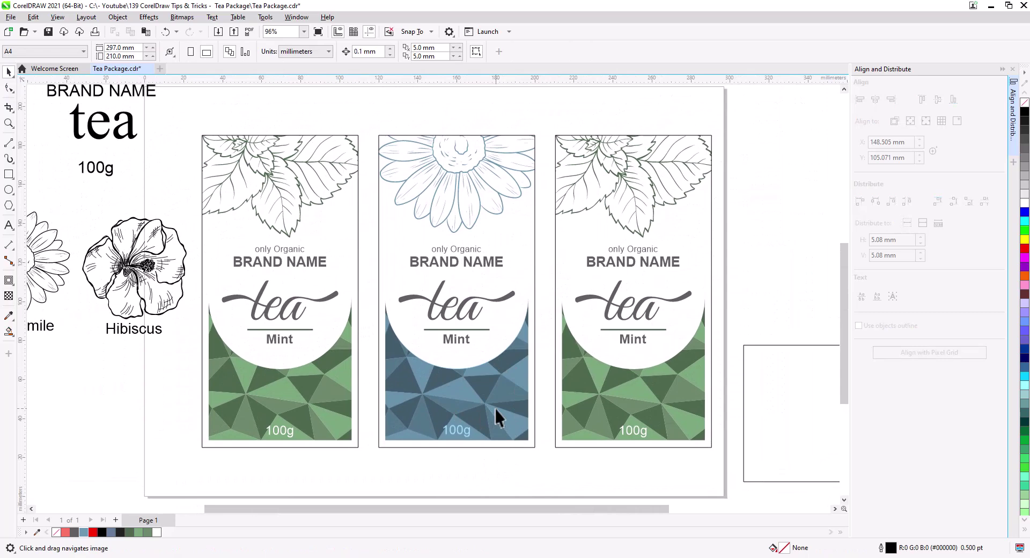
drag(503, 427, 488, 411)
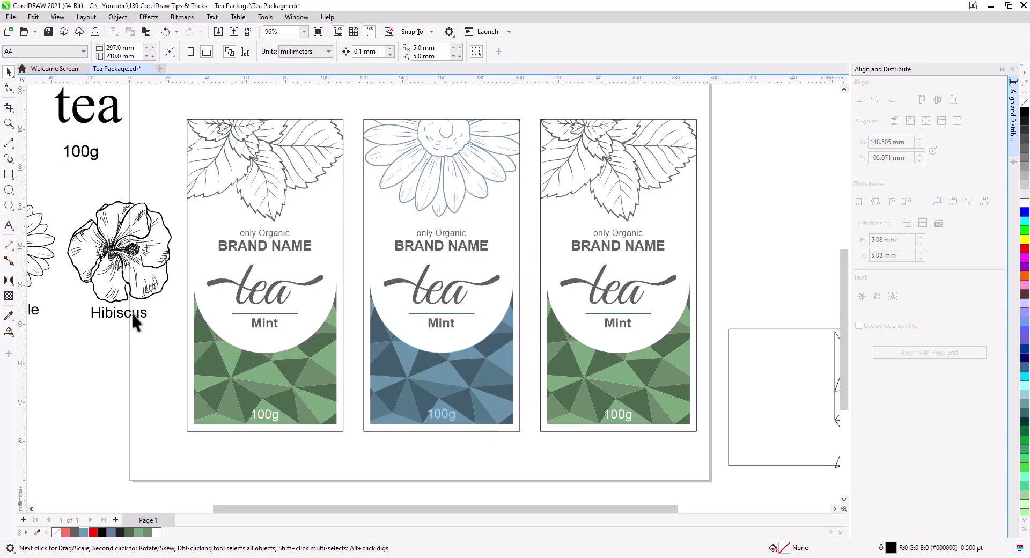
mouse_move(128, 285)
mouse_down()
mouse_move(137, 294)
mouse_move(431, 160)
mouse_move(623, 169)
mouse_up()
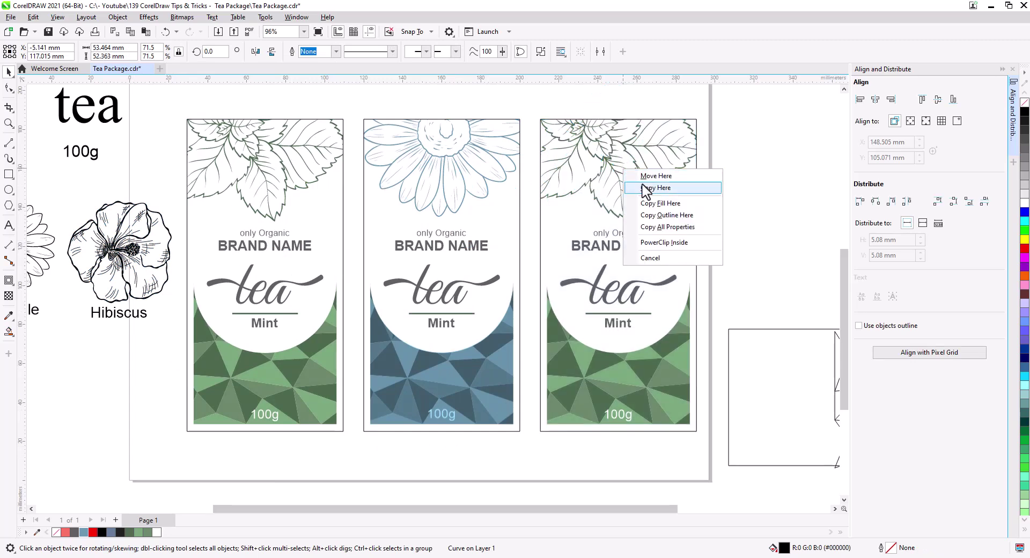
click(646, 191)
- Try to replace the middle package's Mint label by pasting in the Chamomile caption, and undo the paste
drag(315, 364, 434, 337)
click(127, 282)
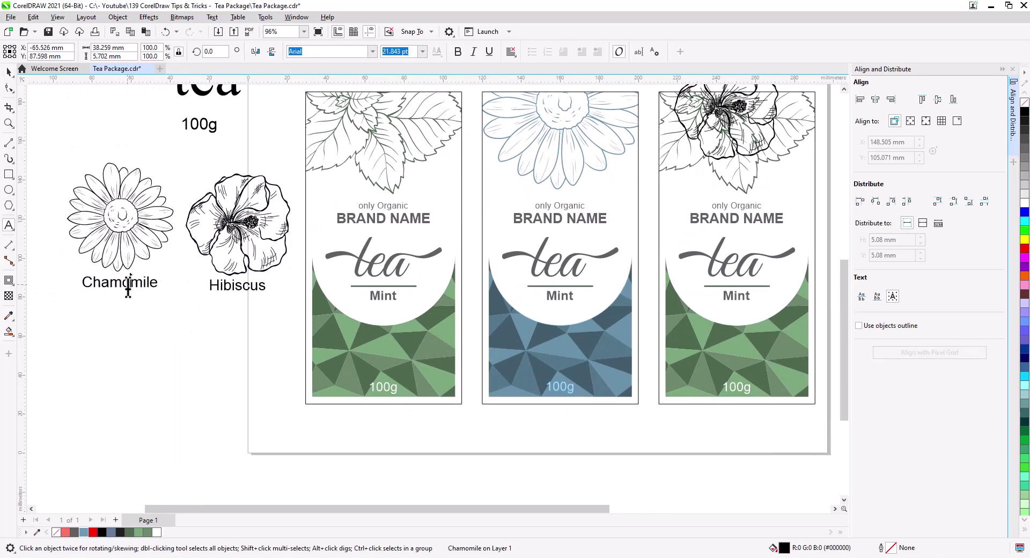
double_click(126, 282)
double_click(567, 296)
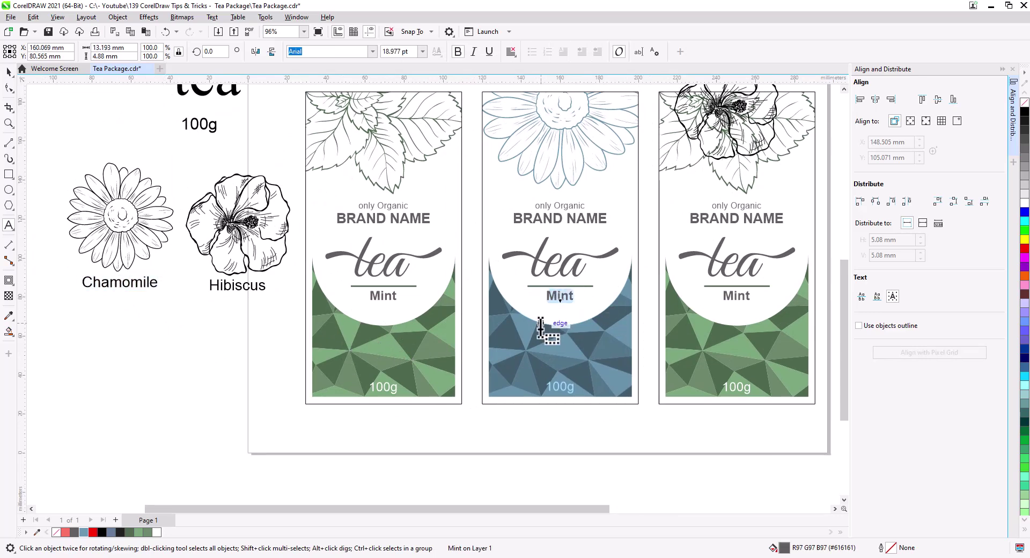
key(ctrl+v)
click(9, 72)
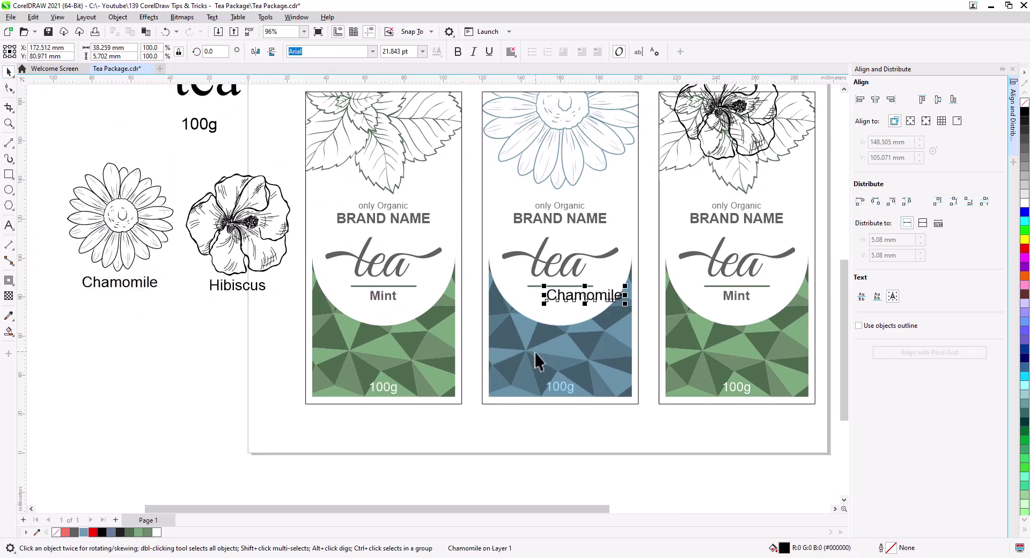
key(ctrl+z)
- Change the middle package's Mint label to Chamomile and centre it horizontally on the package
double_click(559, 295)
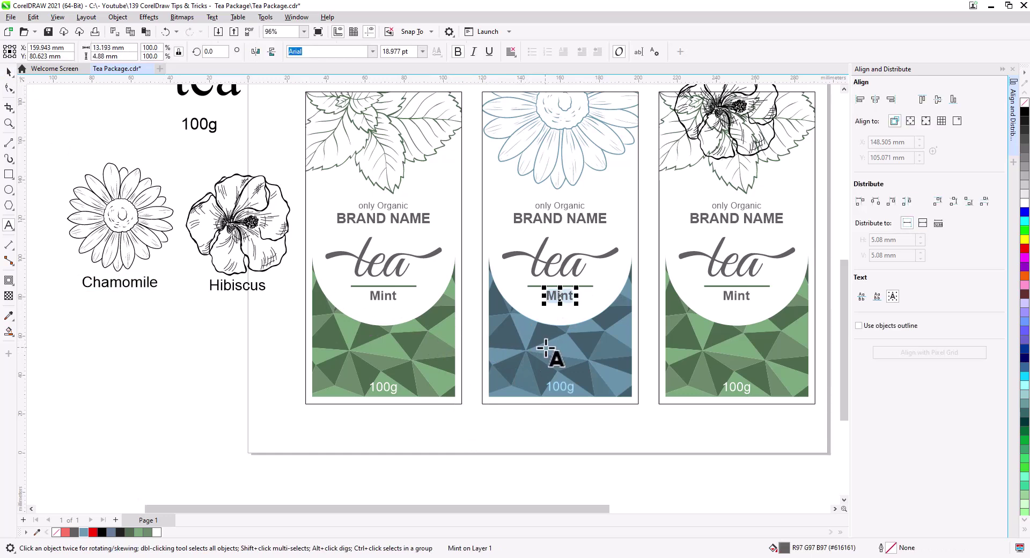
text(Cha)
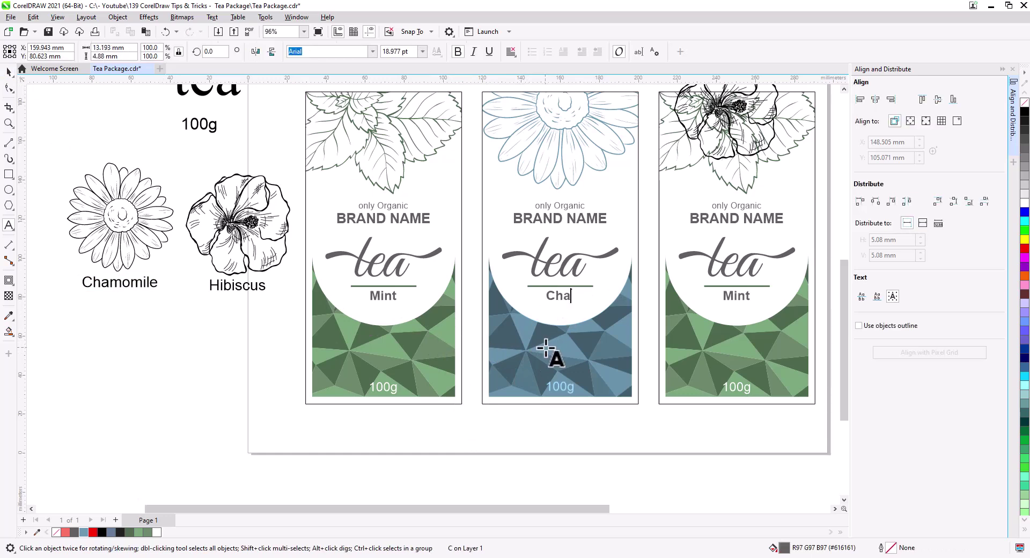
text(momile)
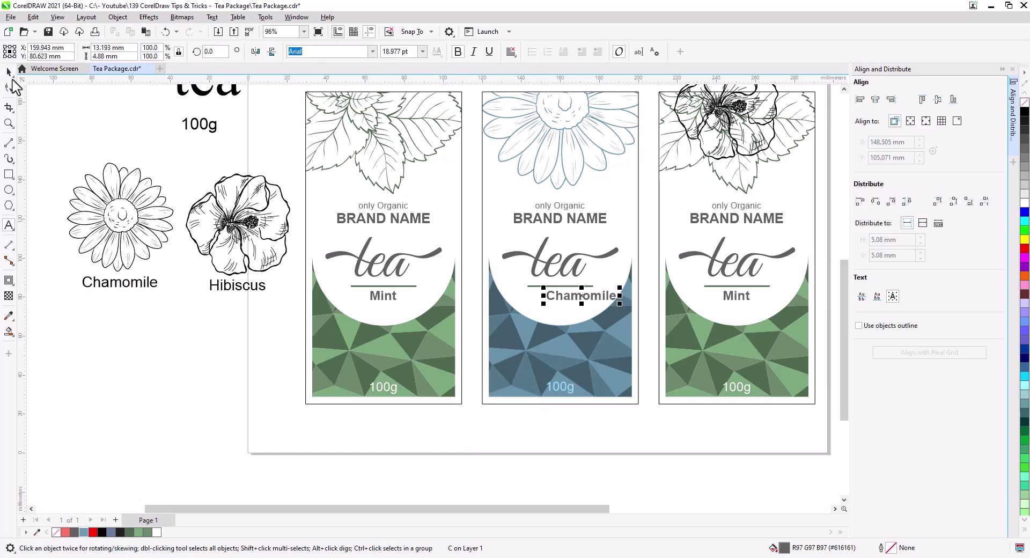
key(ctrl+space)
shift+click(593, 271)
click(875, 99)
click(629, 435)
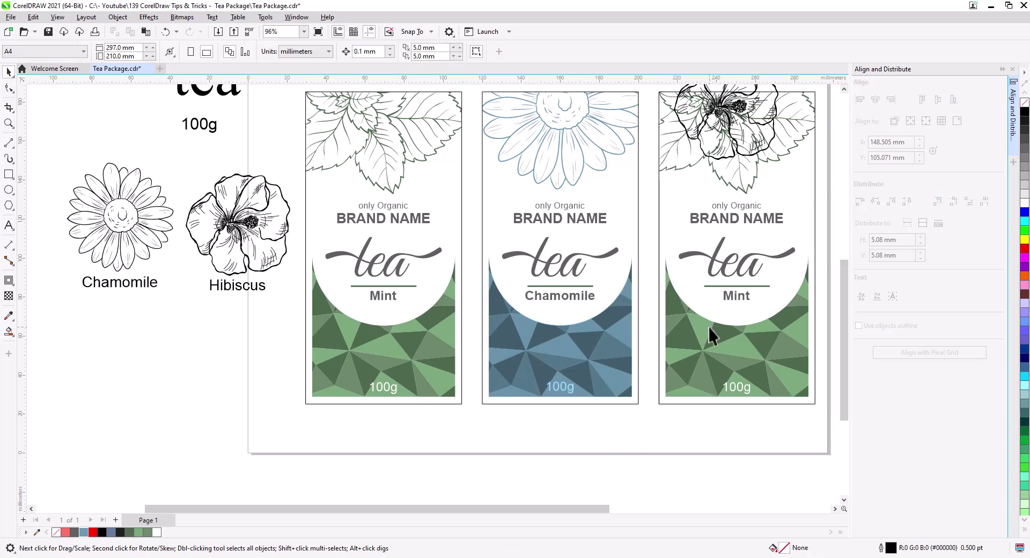
- Change the third package's Mint label to Hibiscus and centre it horizontally on the package
double_click(734, 299)
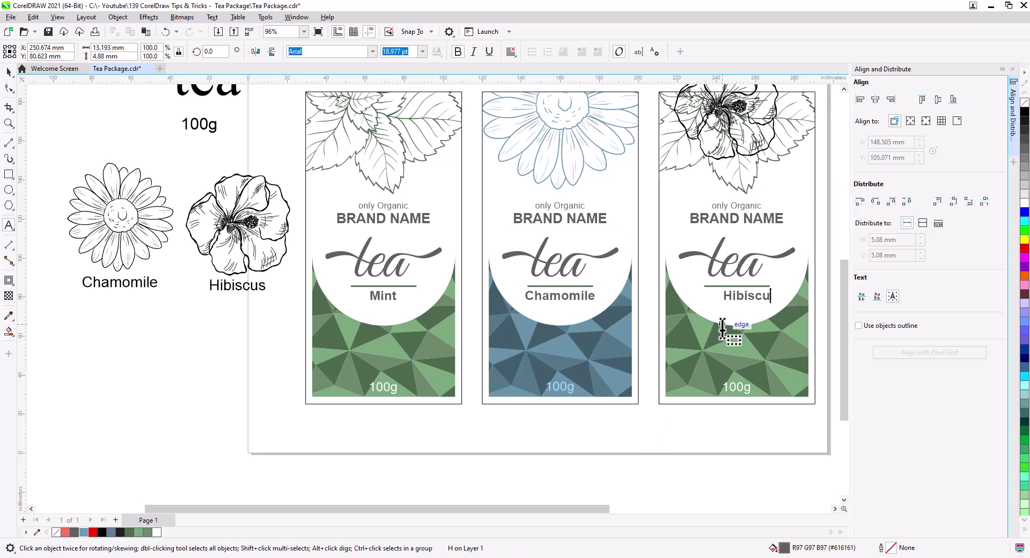
key(ctrl+space)
shift+click(716, 275)
click(874, 99)
click(692, 453)
- Bring the middle package's 100g label in front of the blue overlay panel
drag(690, 458, 492, 468)
drag(389, 427, 327, 374)
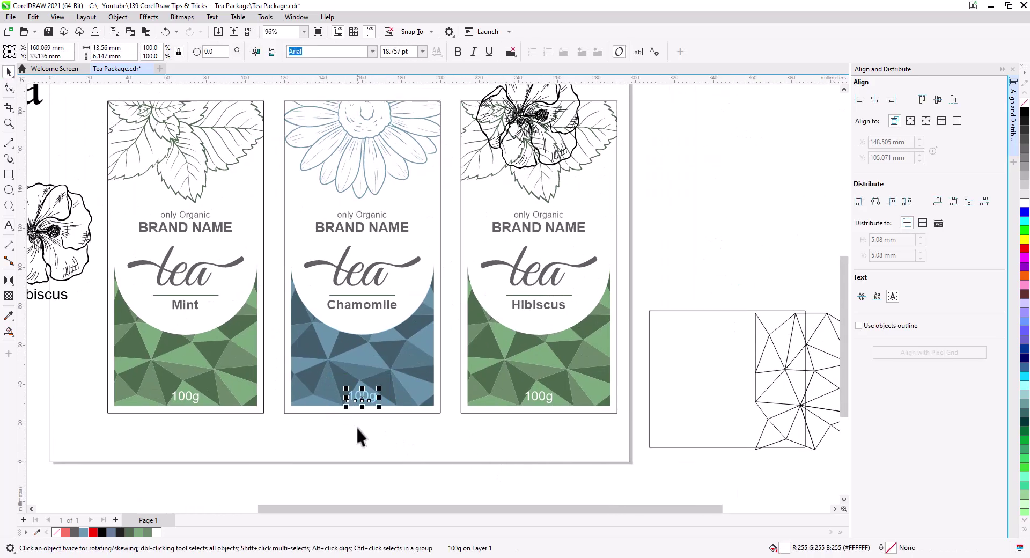
click(358, 428)
- Centre the hibiscus copy horizontally on the third package and enlarge it to about 78 by 76 mm over the top edge
drag(544, 256, 506, 345)
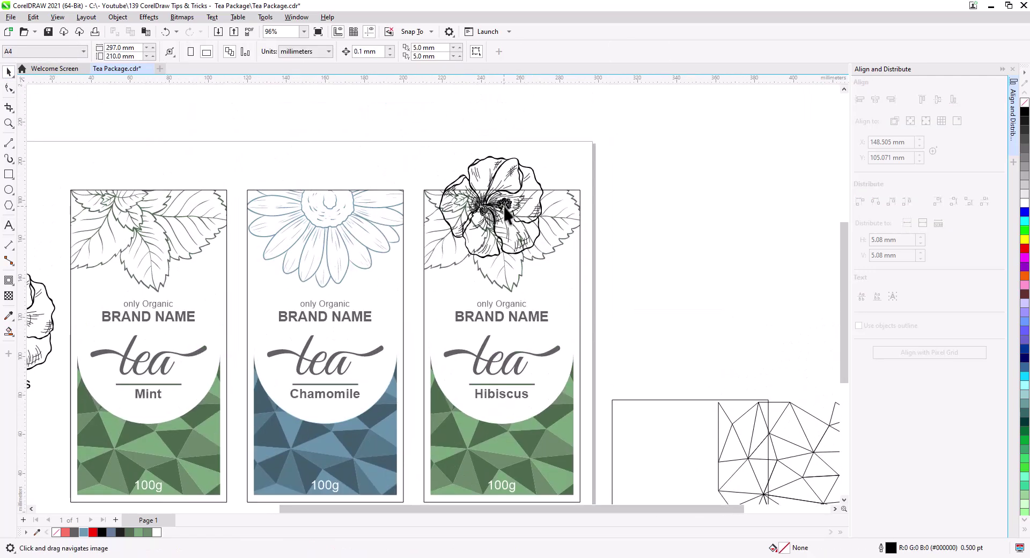
click(463, 175)
shift+click(532, 319)
click(875, 99)
click(694, 169)
click(540, 244)
drag(558, 261, 592, 295)
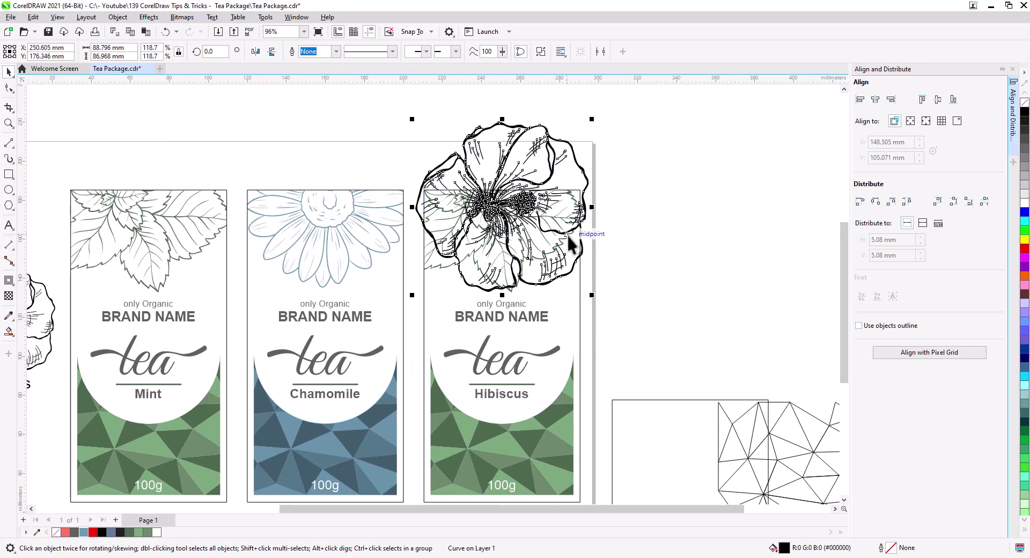
drag(595, 121, 585, 131)
drag(517, 206, 517, 214)
- PowerClip the hibiscus drawing inside the third package's frame
right_click(551, 294)
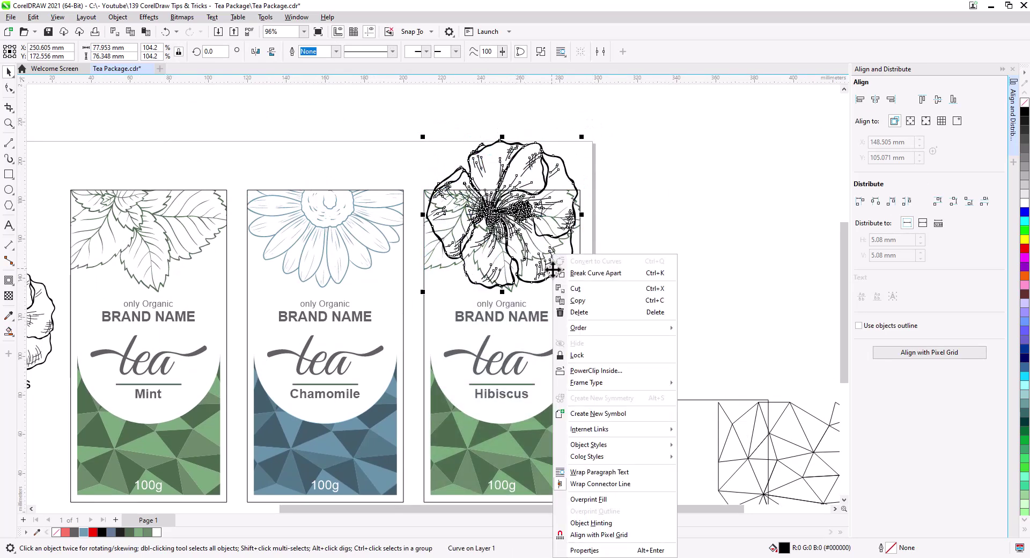
click(585, 405)
click(574, 343)
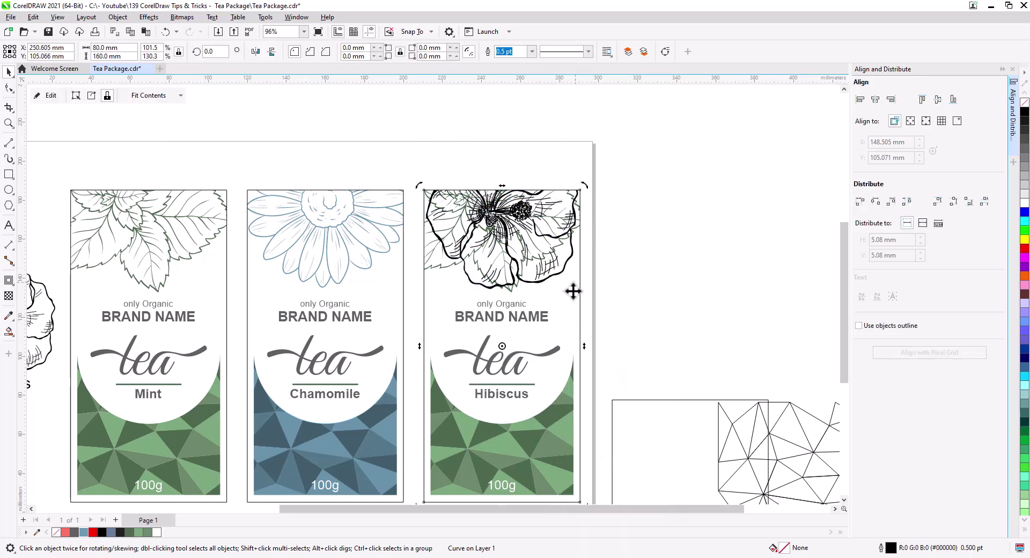
- Edit the third package's clipped contents: delete the mint leaves and fill the hibiscus drawing with coral #FC7363
click(50, 95)
key(Delete)
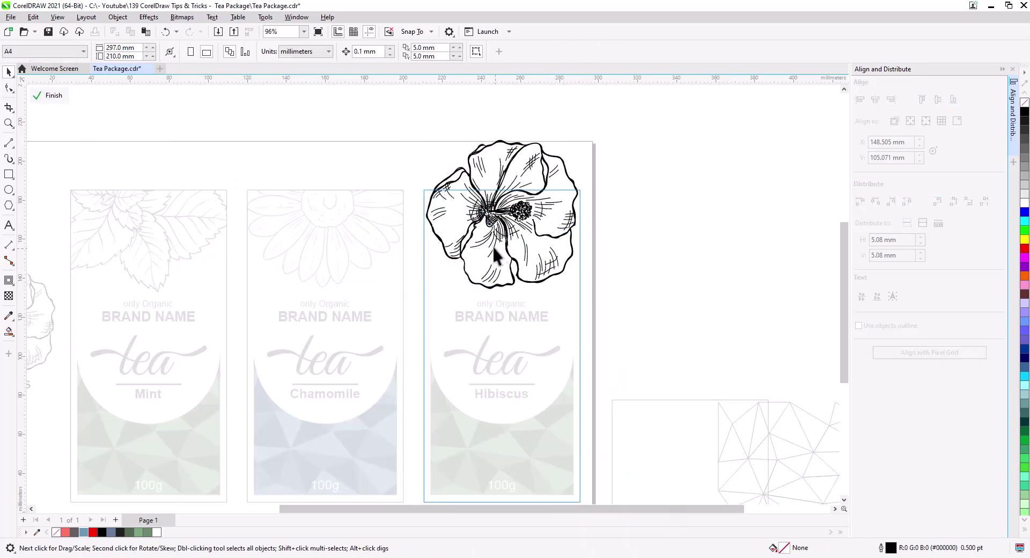
click(493, 230)
click(65, 531)
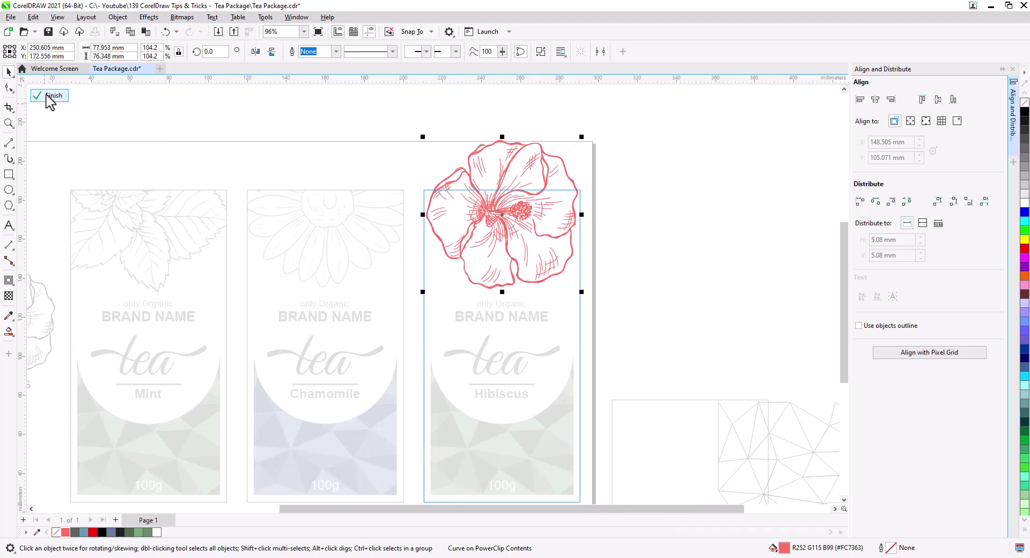
click(50, 95)
click(687, 324)
- Copy the middle package's blue overlay to the third package, fill it with coral #FC7363 and fit it over the low-poly panel
drag(424, 449, 423, 392)
click(357, 414)
drag(357, 414, 549, 470)
click(580, 488)
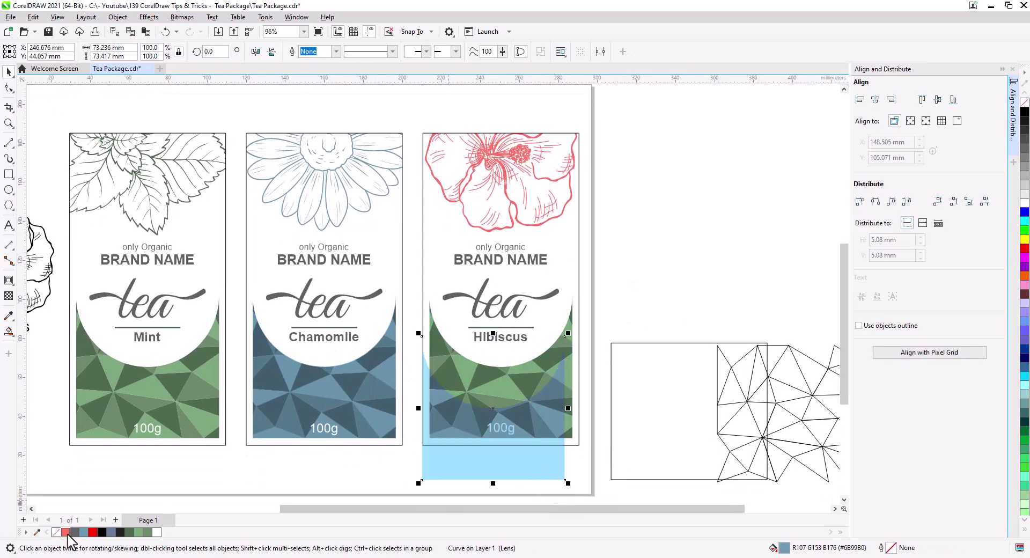
click(66, 531)
drag(564, 479, 574, 440)
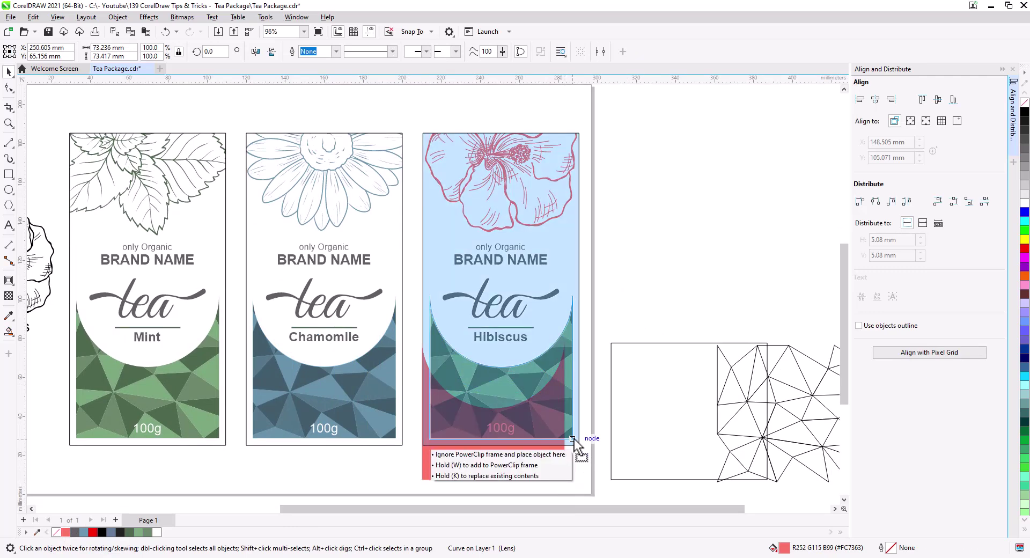
drag(574, 442, 573, 438)
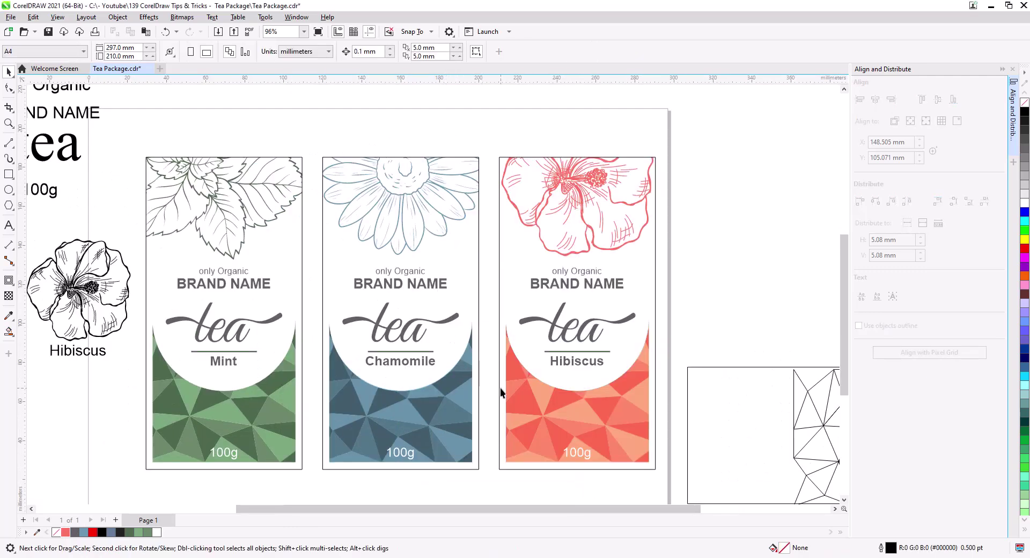
- Reduce the Hibiscus label's font size and centre it horizontally on its package
drag(494, 374, 172, 310)
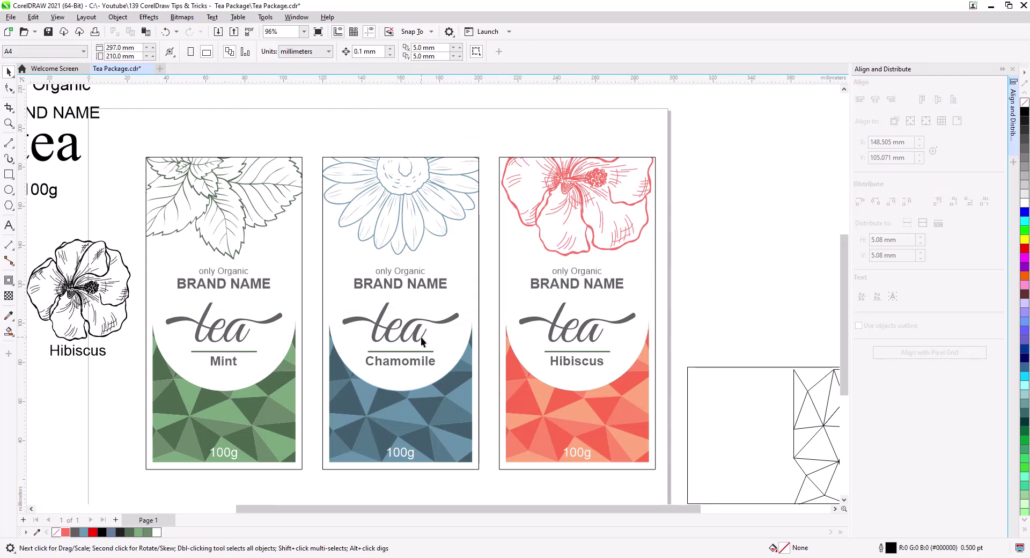
click(577, 361)
click(422, 52)
click(405, 150)
shift+click(603, 352)
key(c)
- Scale down the tea lettering and the BRAND NAME text slightly on the Hibiscus package
click(594, 332)
drag(638, 345, 632, 343)
click(602, 285)
drag(627, 292, 620, 295)
click(697, 285)
- Reduce the font size of the Chamomile and Mint labels to match the Hibiscus label
click(403, 364)
shift+click(229, 361)
click(422, 53)
click(398, 150)
click(383, 115)
- Centre the Chamomile and Mint labels horizontally on their respective packages
click(398, 368)
shift+click(479, 408)
key(c)
click(220, 362)
shift+click(302, 409)
key(c)
key(Escape)
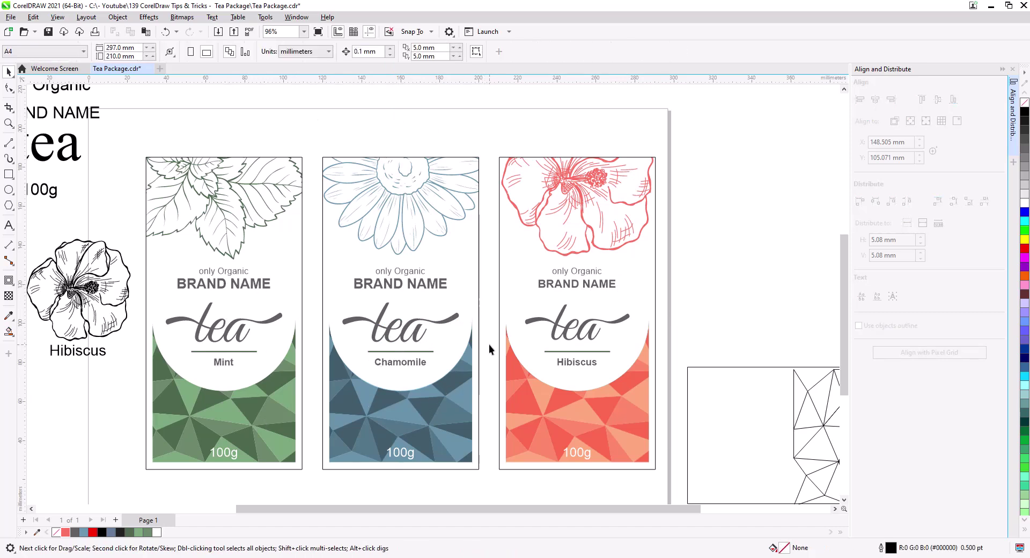
- Replace the brand texts and tea lettering on the Mint and Chamomile packages with copies of those on the Hibiscus package
drag(152, 258, 152, 257)
key(Delete)
click(574, 321)
shift+click(570, 285)
shift+click(568, 272)
drag(568, 269, 392, 269)
click(423, 289)
key(ctrl+r)
- Centre the copied brand texts and tea lettering horizontally with the flavour labels on the Mint and Chamomile packages
shift+click(229, 364)
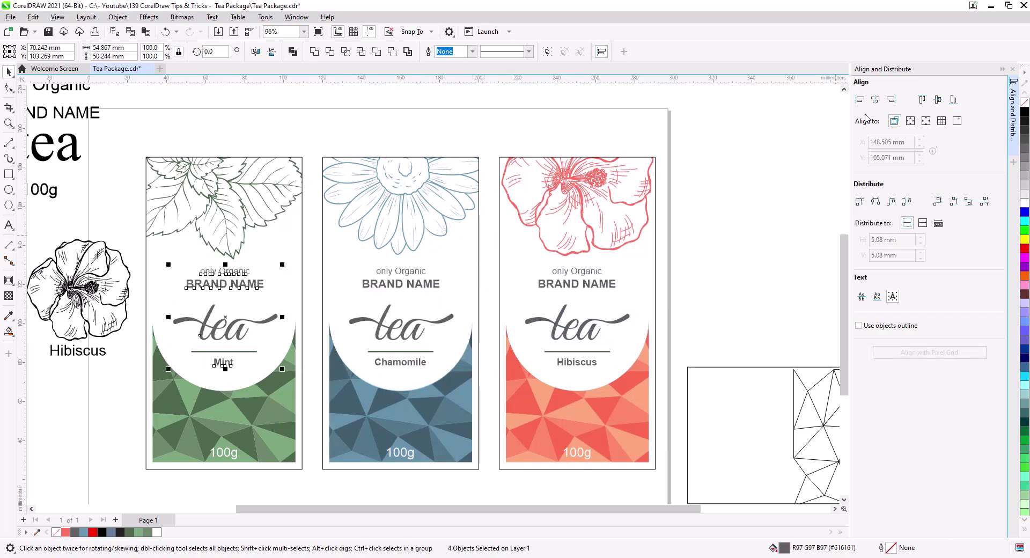
click(875, 99)
drag(483, 348, 318, 266)
click(876, 100)
click(650, 339)
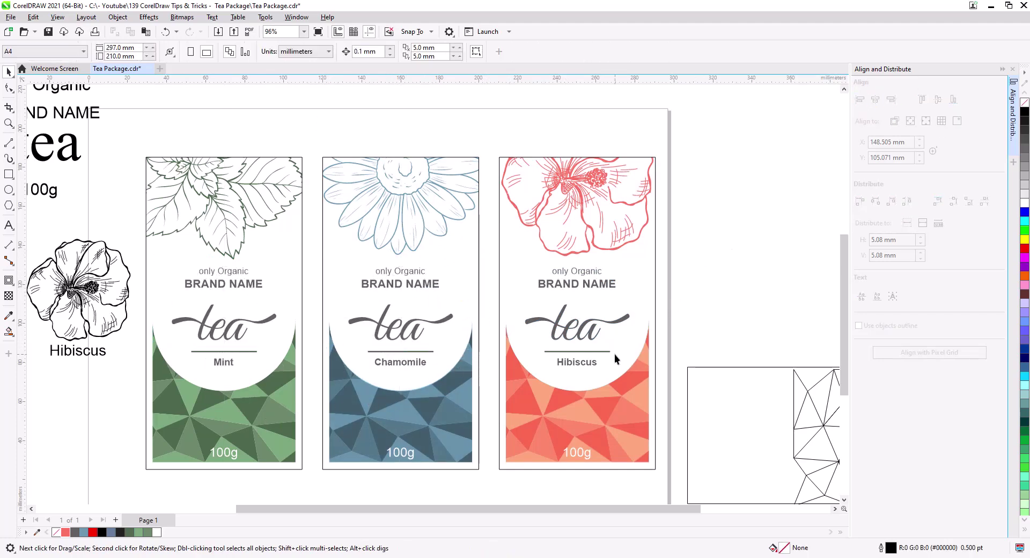